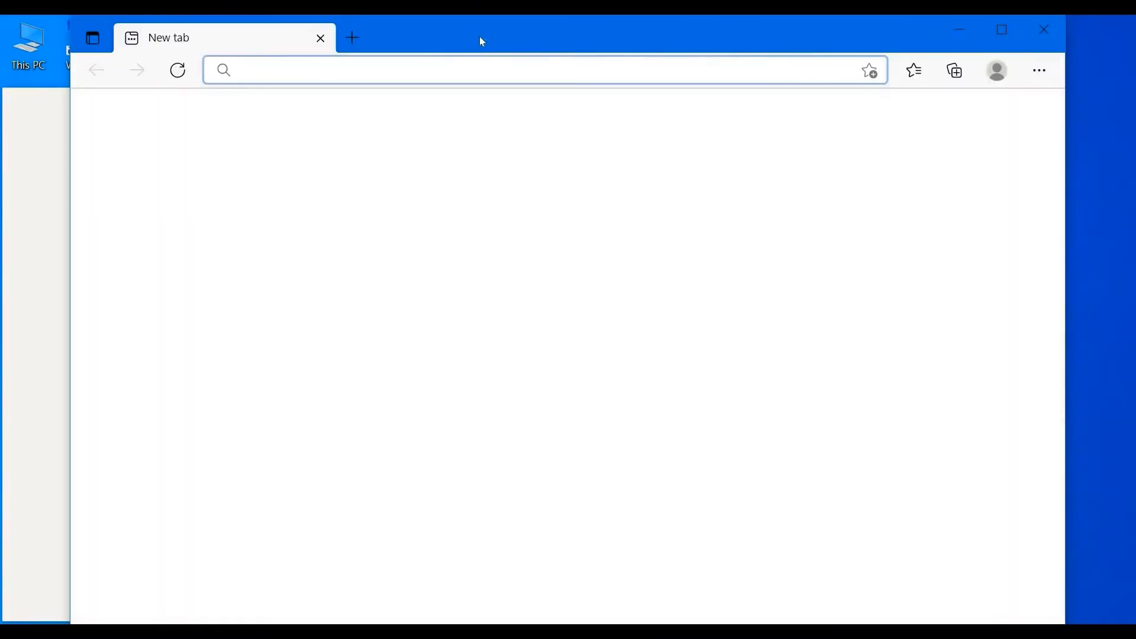
Maximize the browser window, search the web for "aws" and open the AWS official site.
double_click(479, 37)
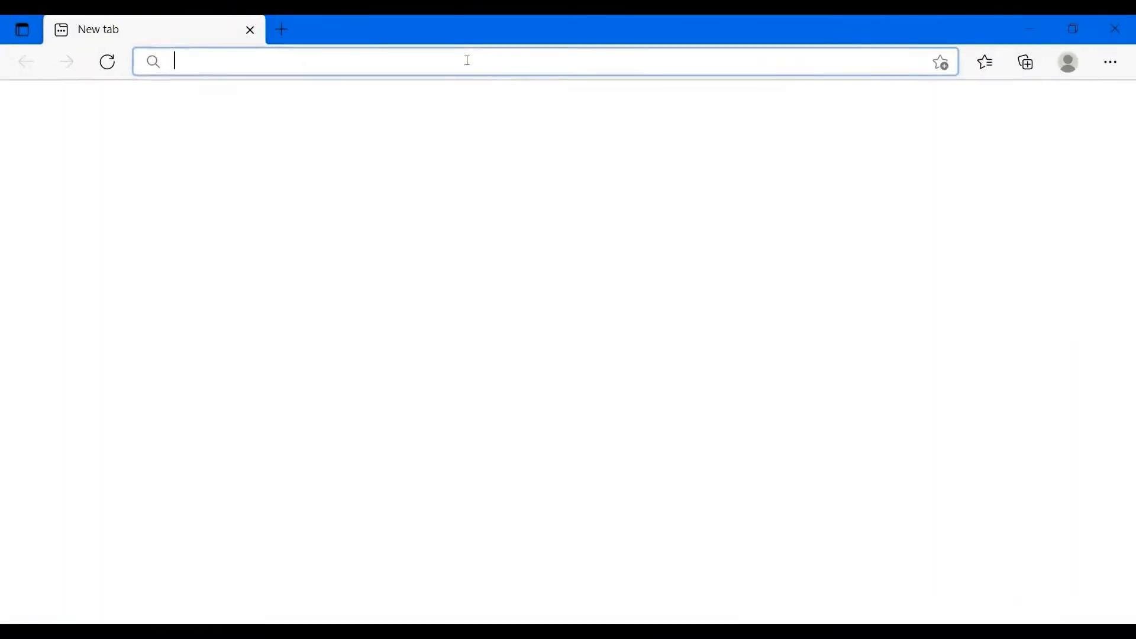
left_click(467, 60)
type("aws")
key("Return")
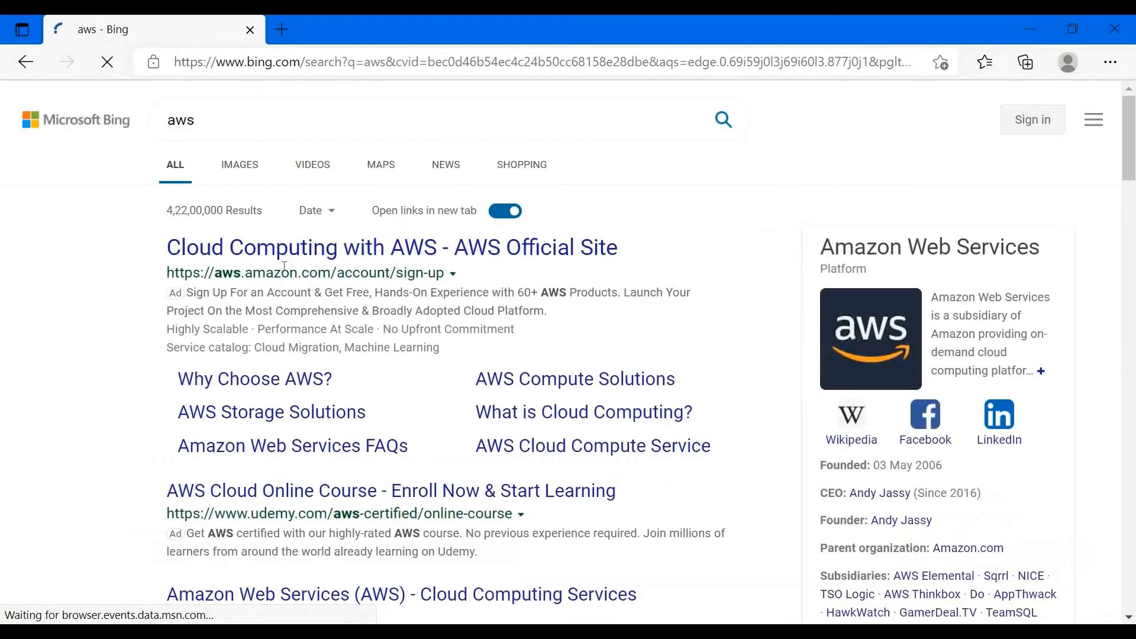
left_click(332, 248)
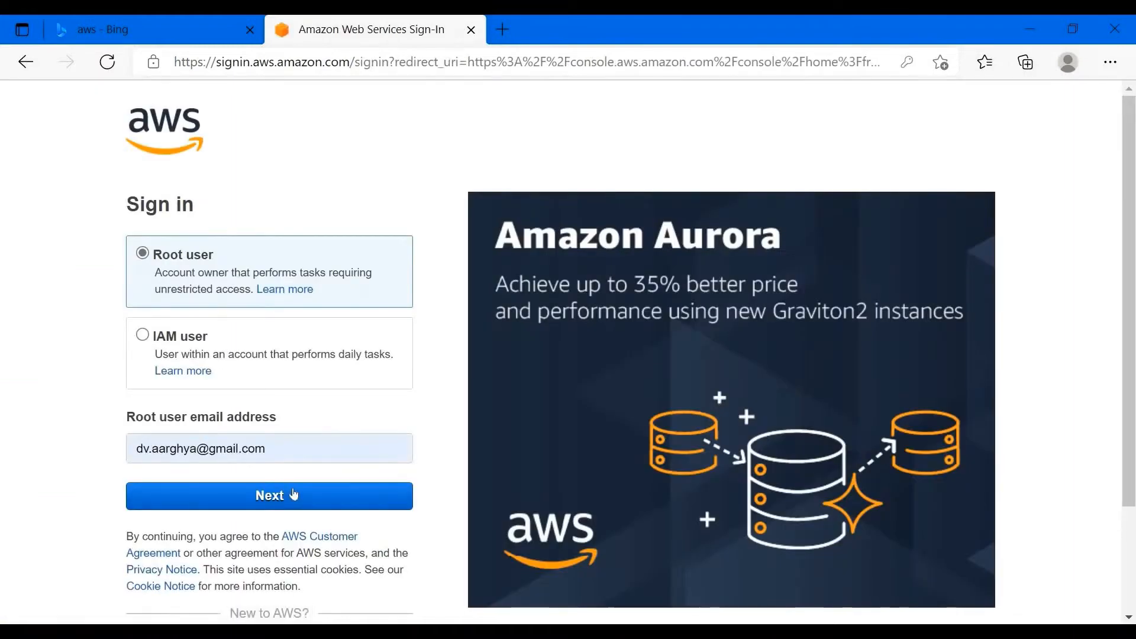
Sign in to AWS as root user, completing the security check and entering the account password.
left_click(293, 494)
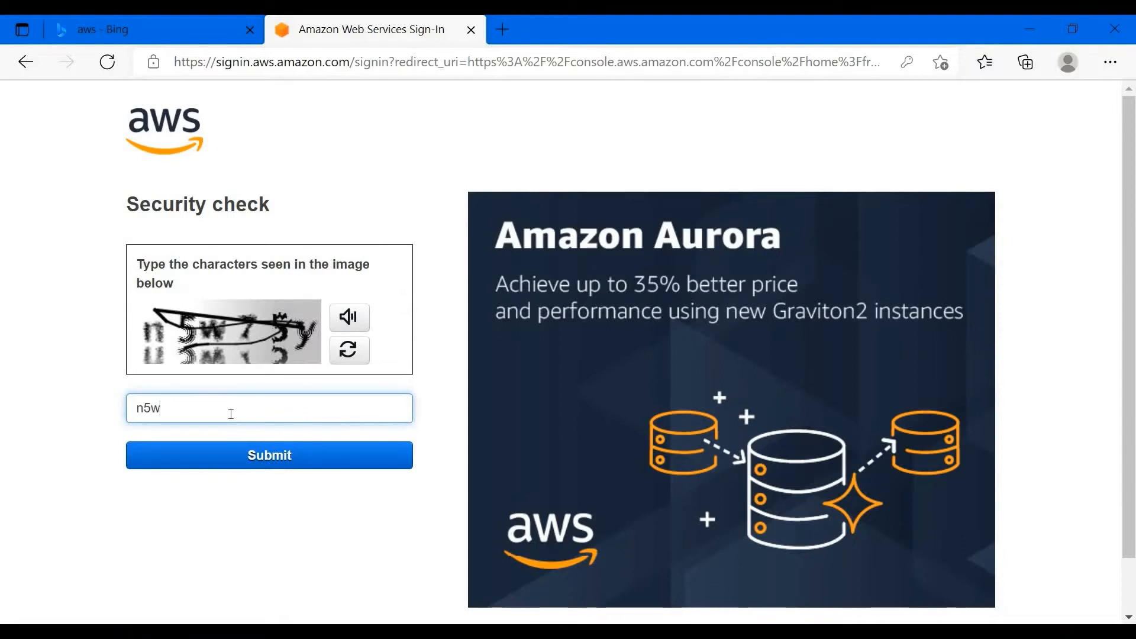
left_click(275, 454)
type("•")
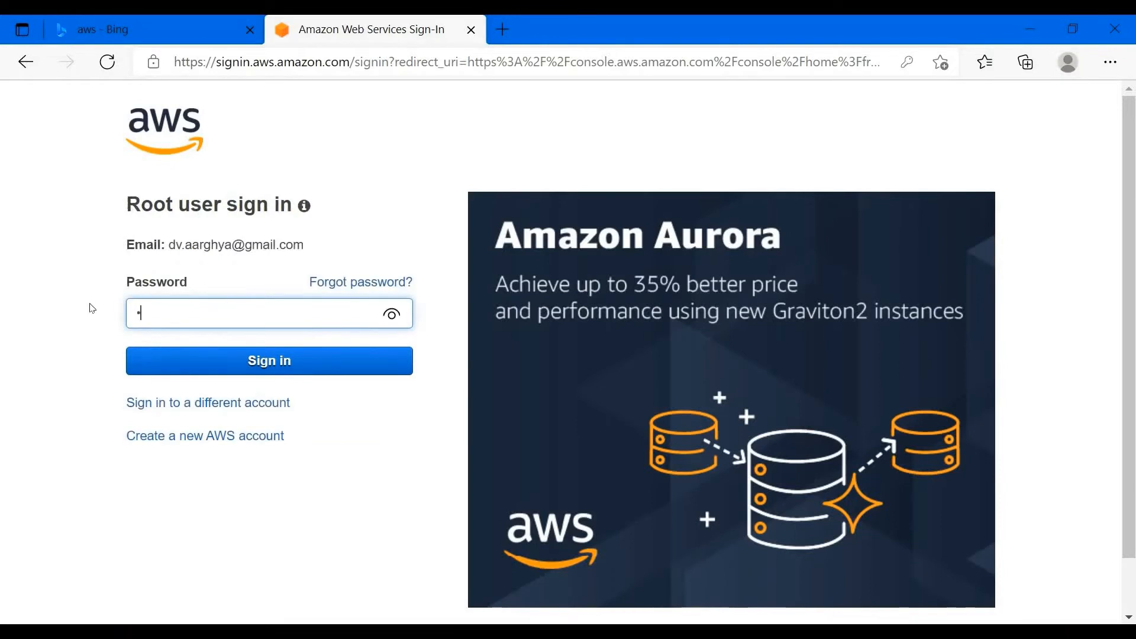
left_click(236, 364)
key("Return")
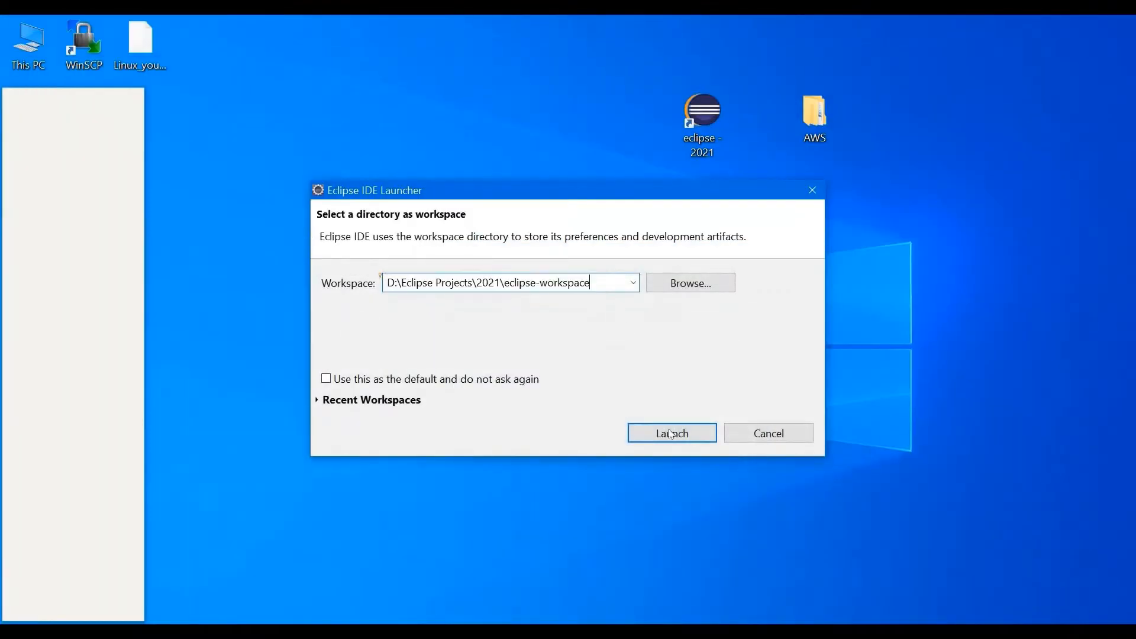
Launch Eclipse with the workspace D:\Eclipse Projects\2021\eclipse-workspace and return to the browser.
left_click(669, 431)
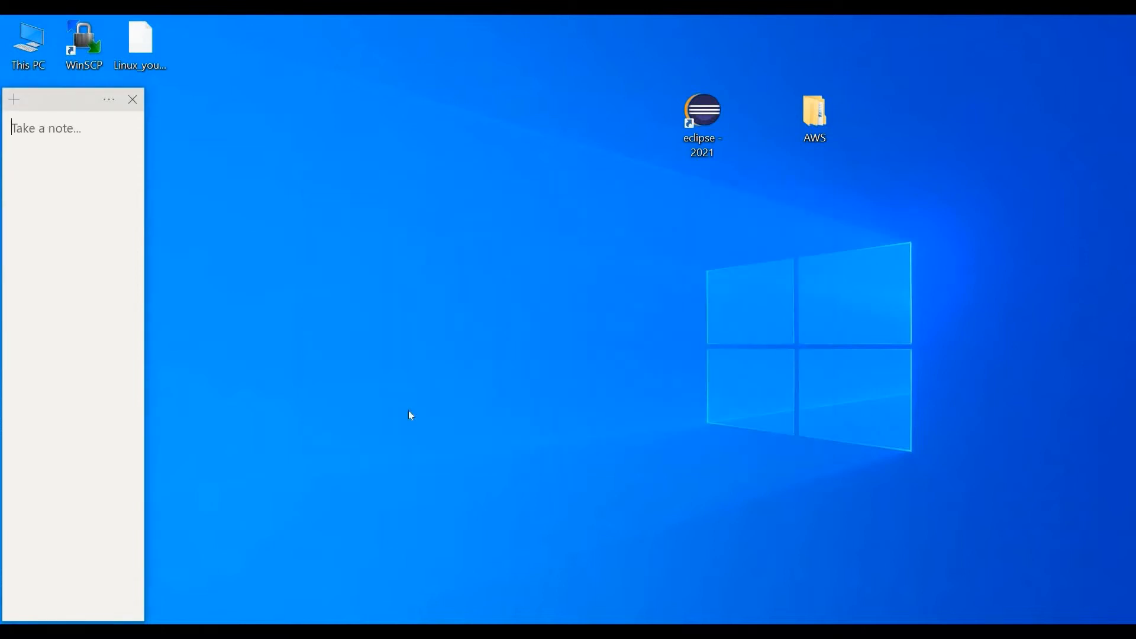
key("alt+Tab")
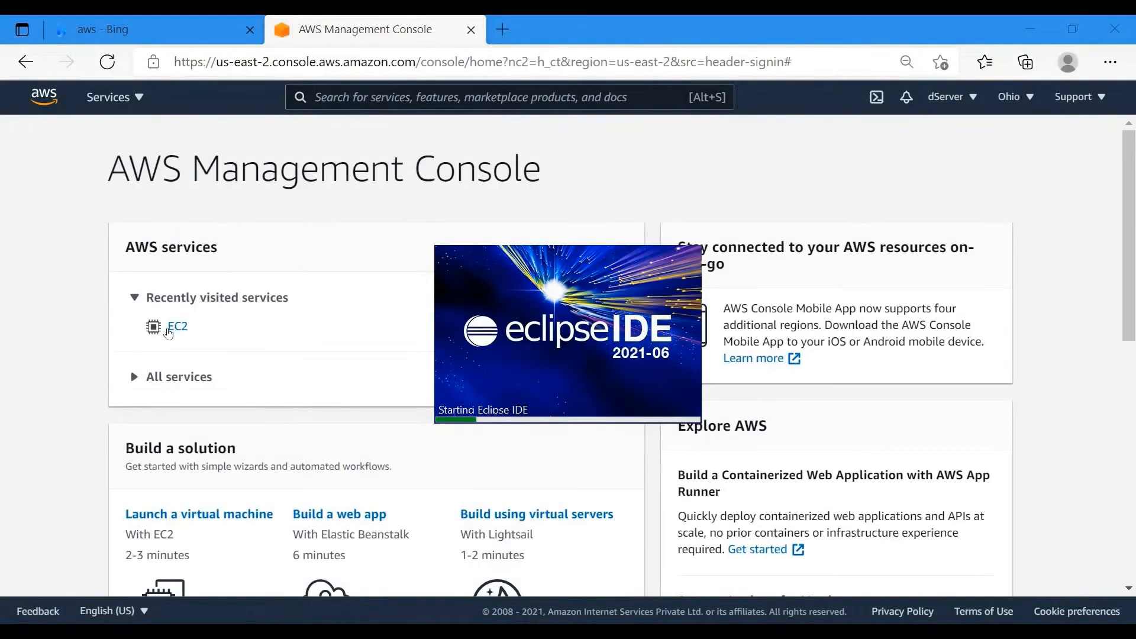
Open the EC2 instances list in the AWS console and close the Bing search page.
left_click(181, 326)
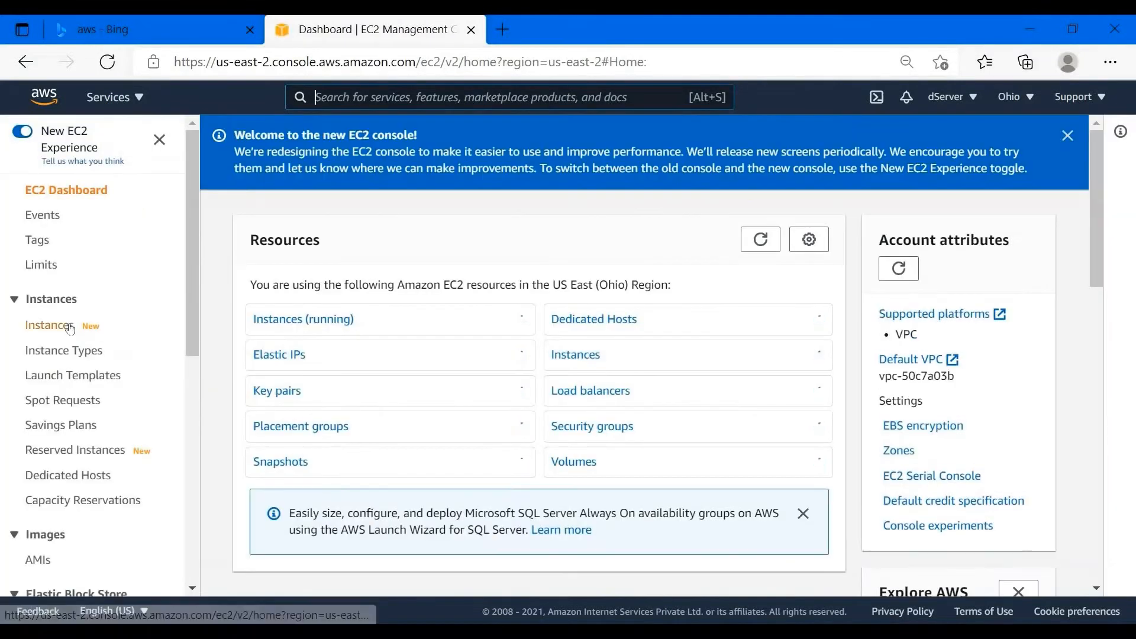
left_click(59, 325)
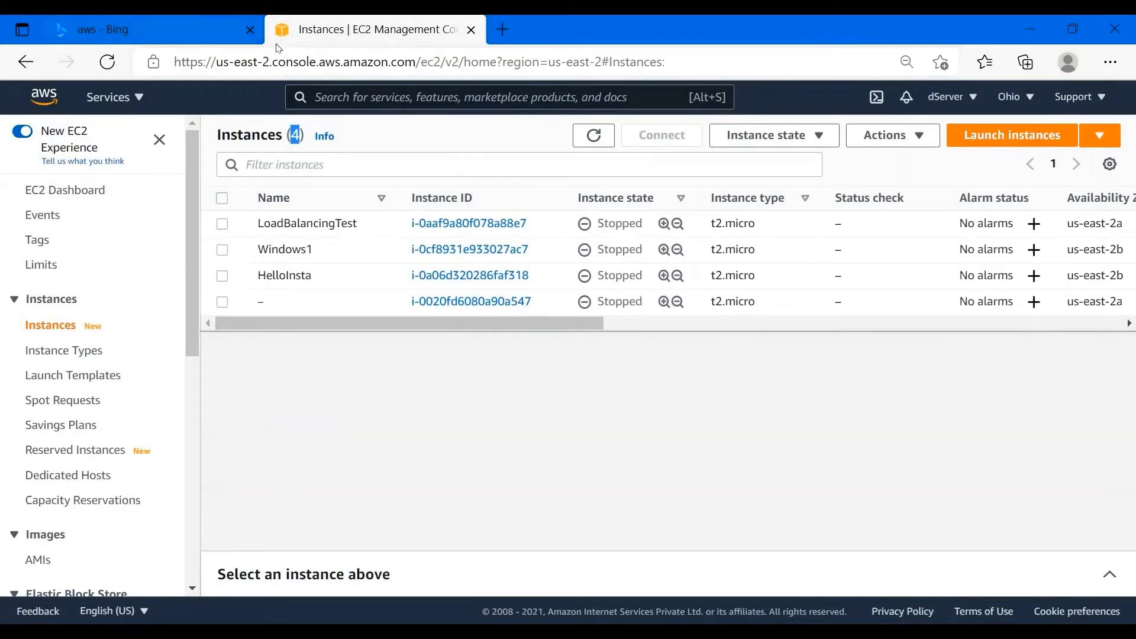
middle_click(196, 27)
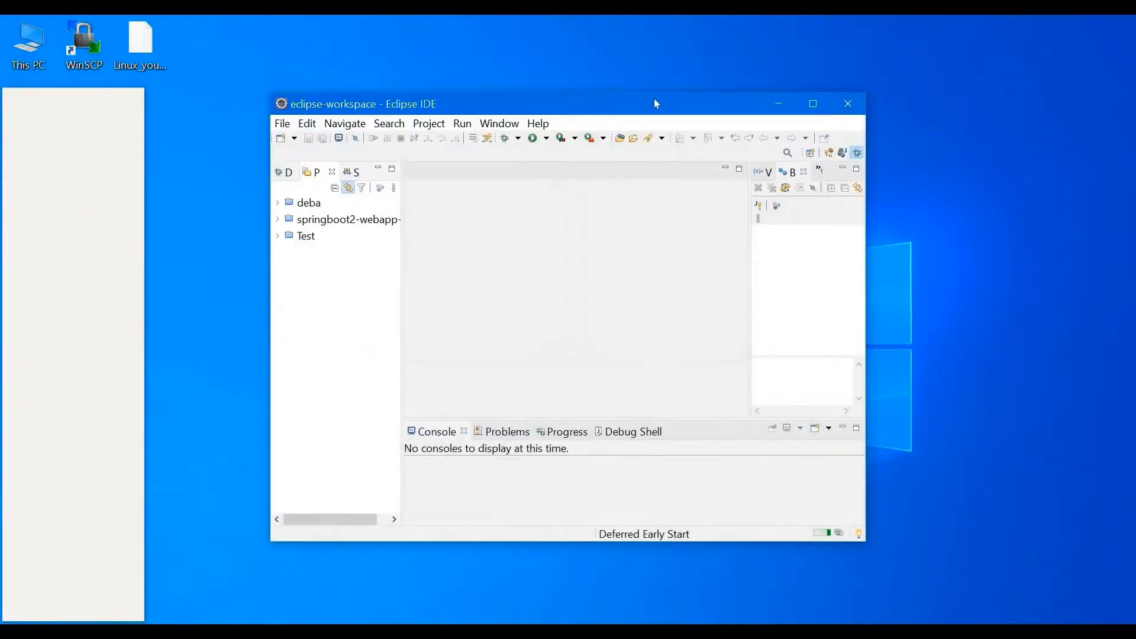
Maximize the Eclipse window and slightly narrow the Project Explorer.
double_click(655, 104)
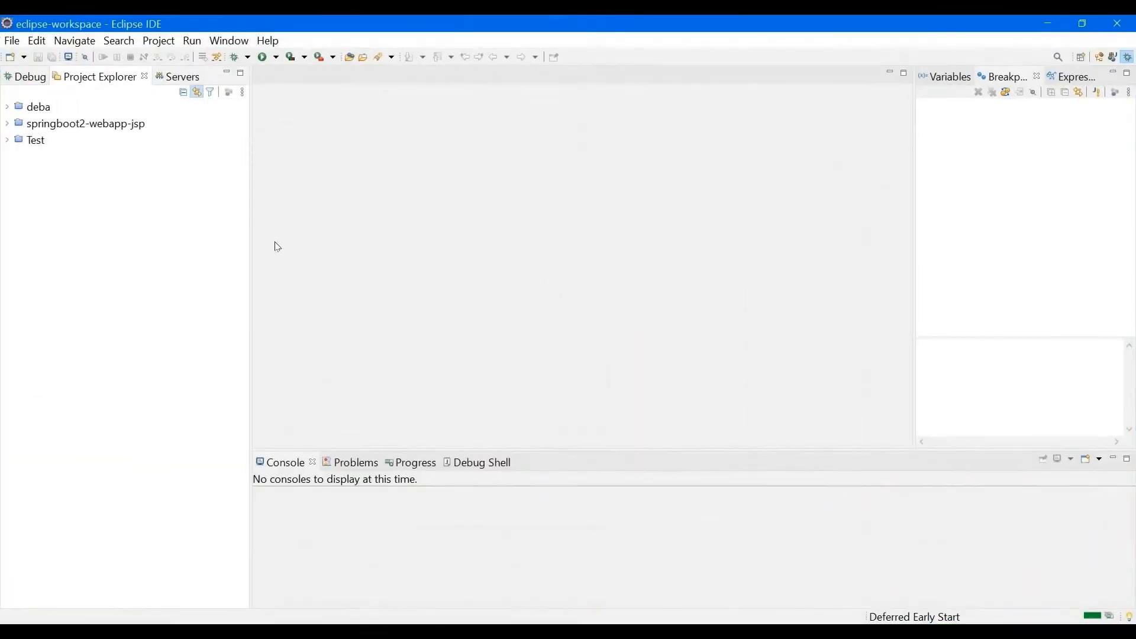
left_click_drag(242, 236, 229, 237)
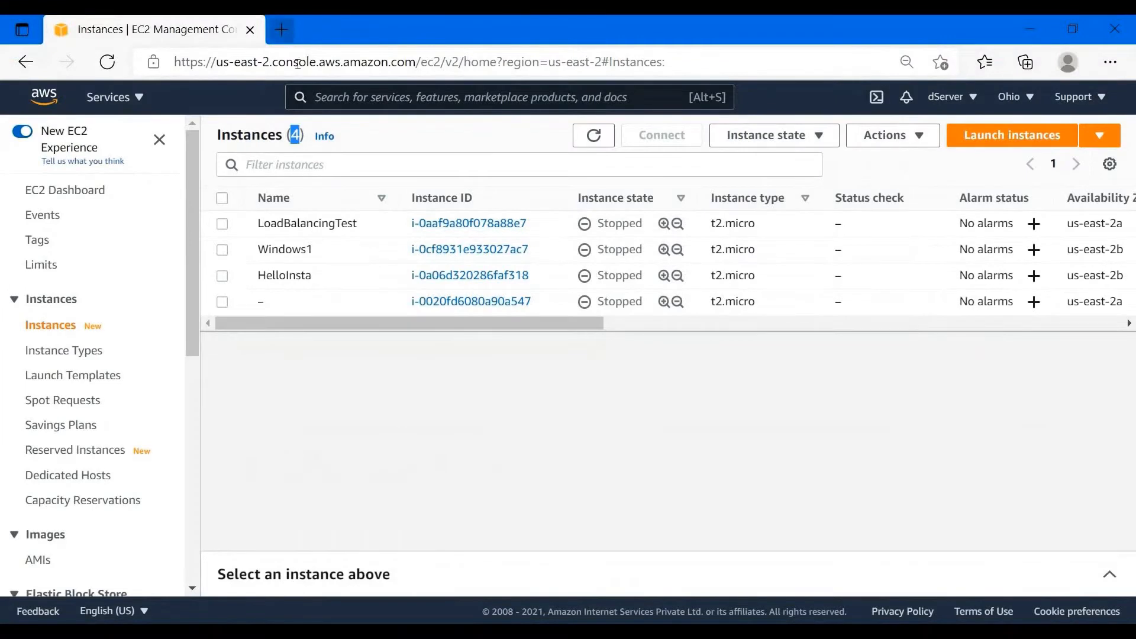
Find Spring Initializr through a search for "spring.io initializer", open it and set the project's Java version to 8.
key("ctrl+t")
type("spring")
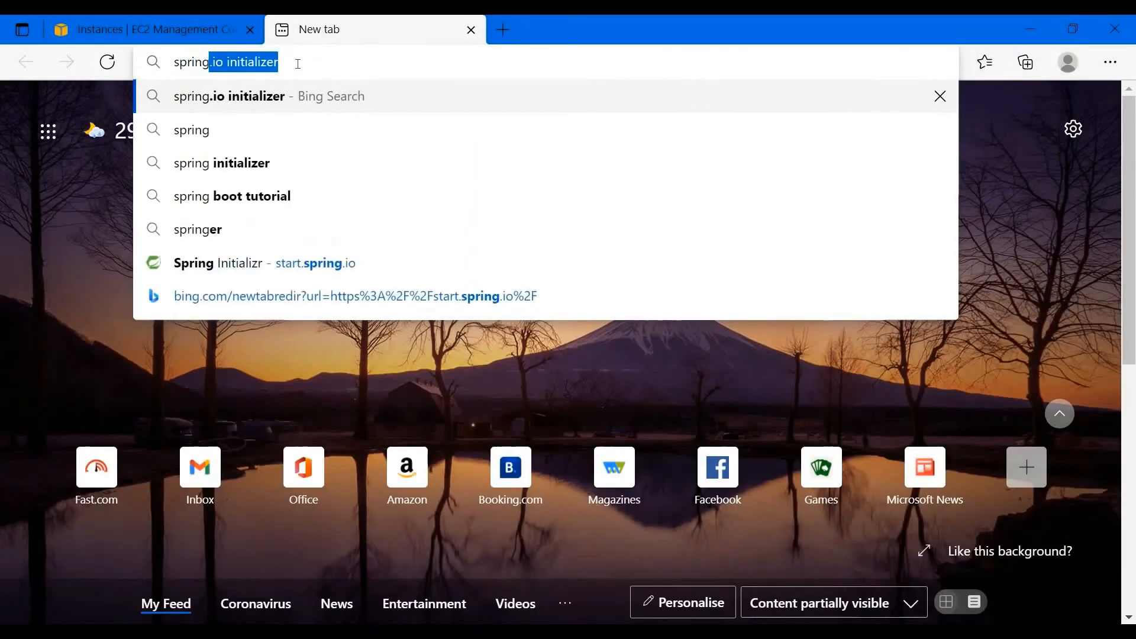
key("Return")
left_click(195, 314)
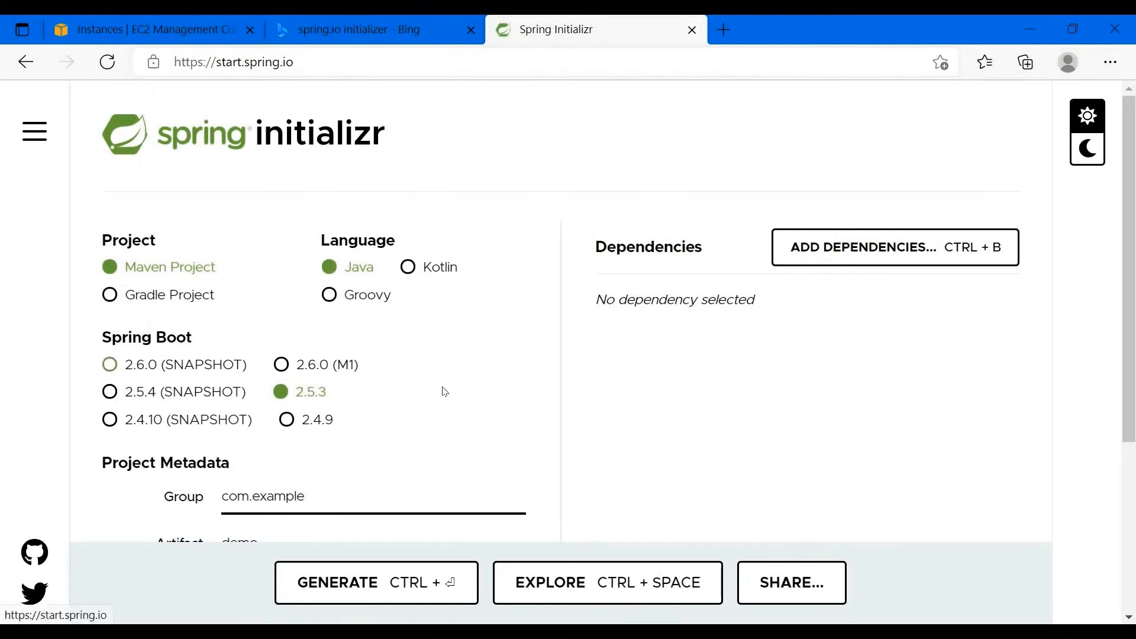
scroll(296, 355, "down", 5)
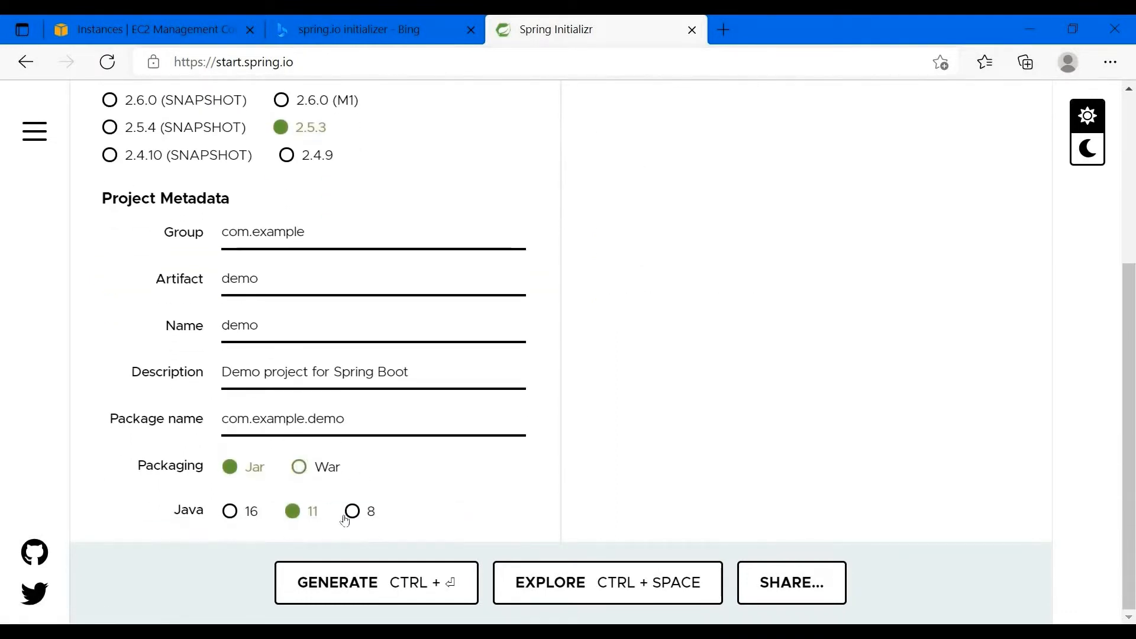
left_click(345, 521)
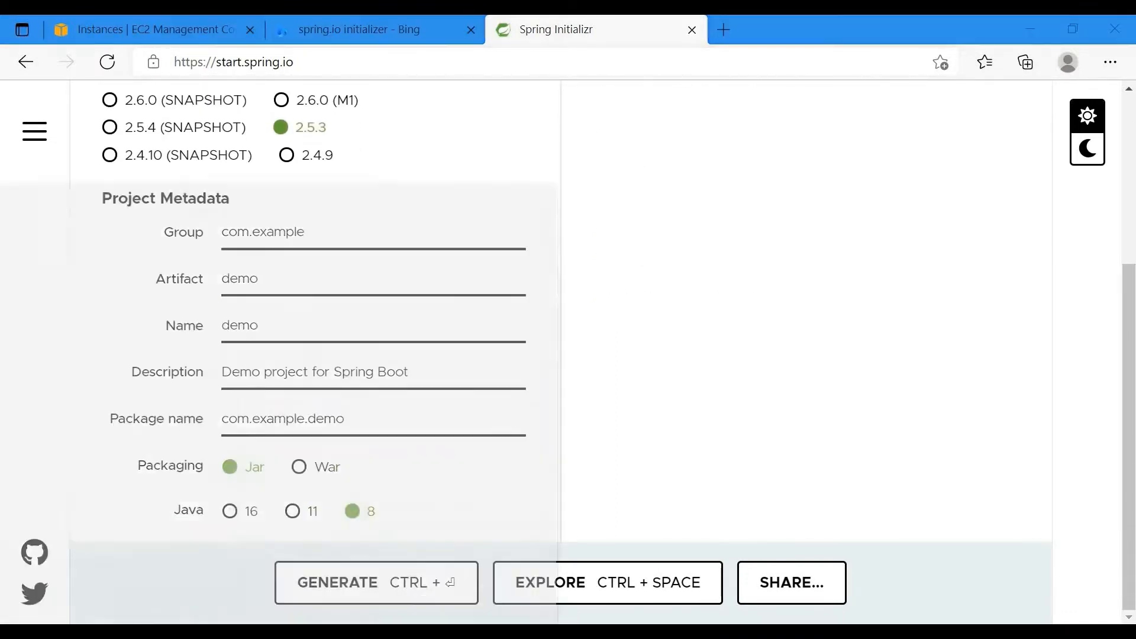
Check the installed Java version in Command Prompt with java -version, then close it.
type("cm")
key("Return")
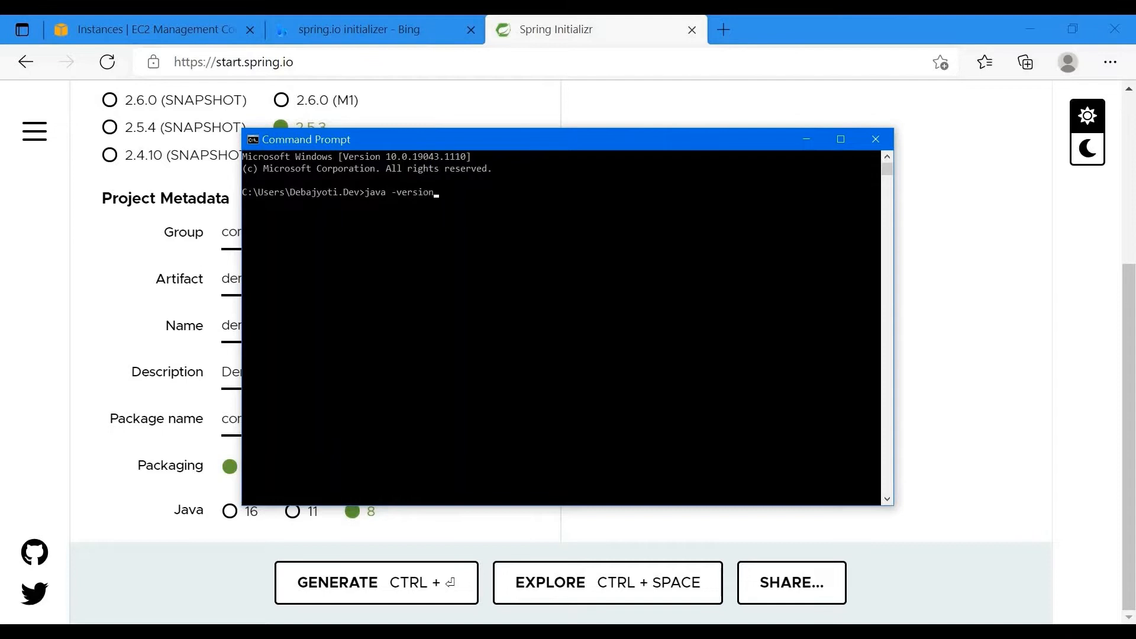
type("java -version")
key("Return")
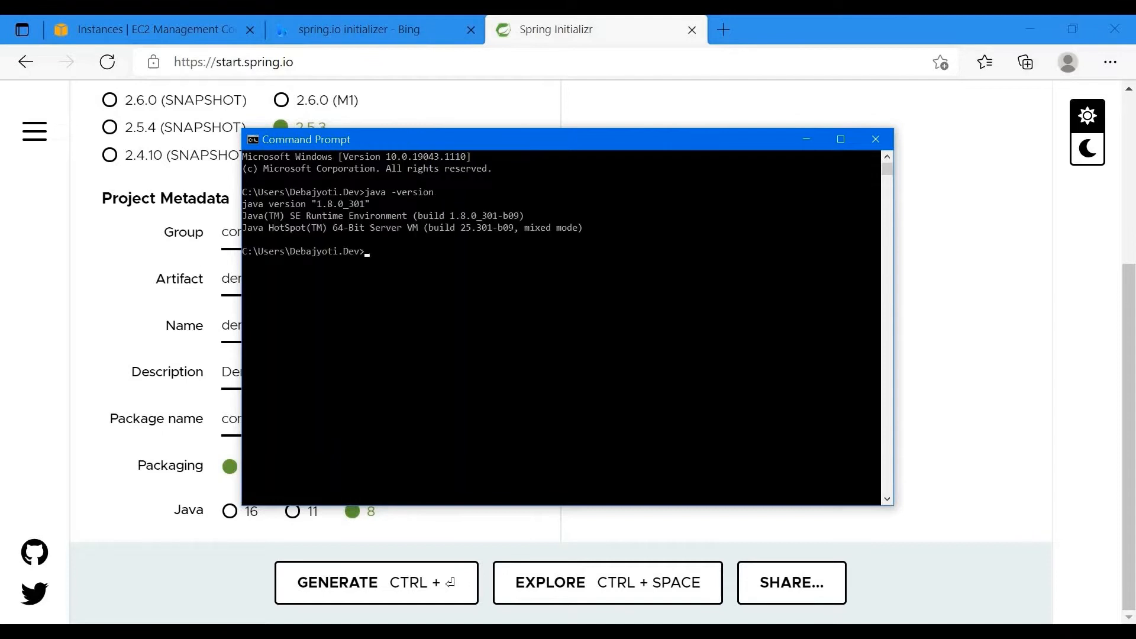
left_click(875, 141)
Add the Spring Web dependency to the Spring Initializr project.
scroll(502, 375, "up", 5)
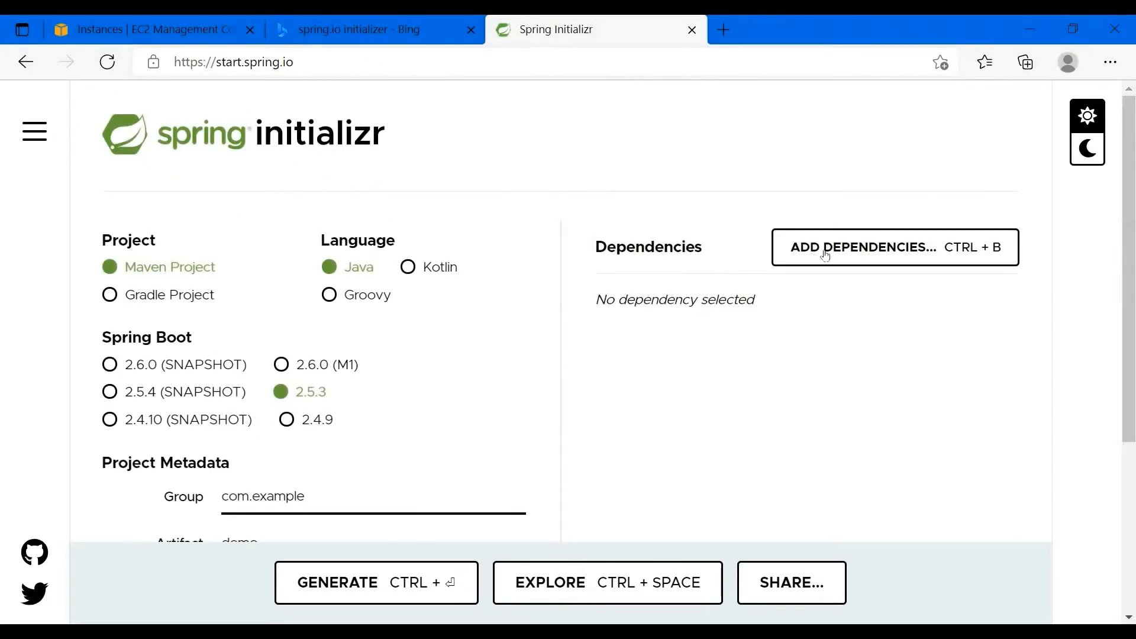
key("ctrl+b")
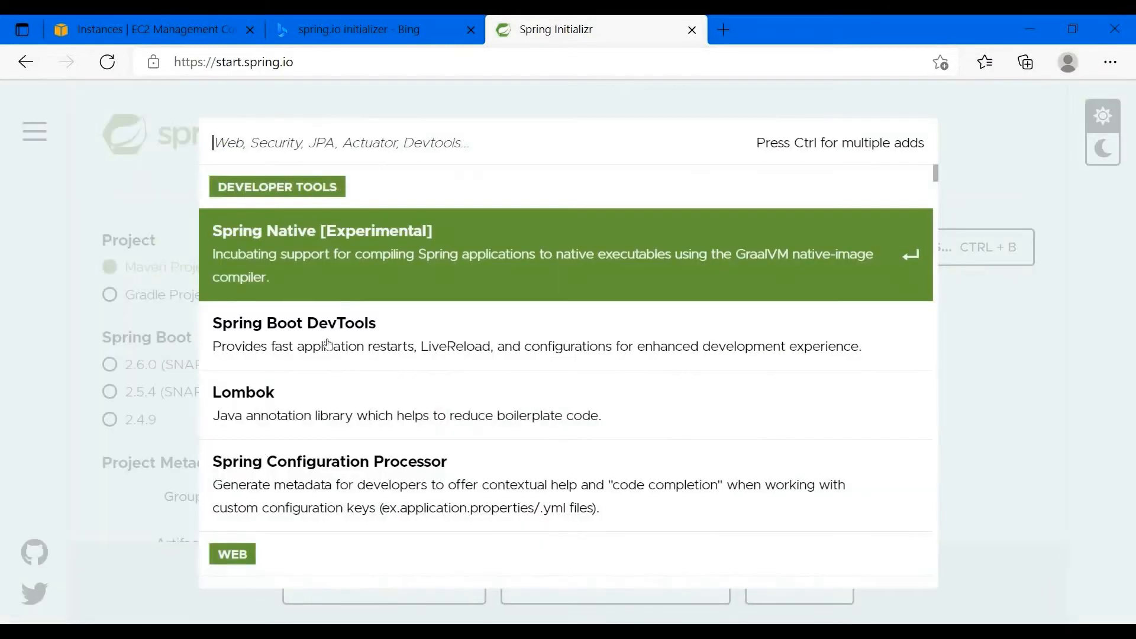
type("web")
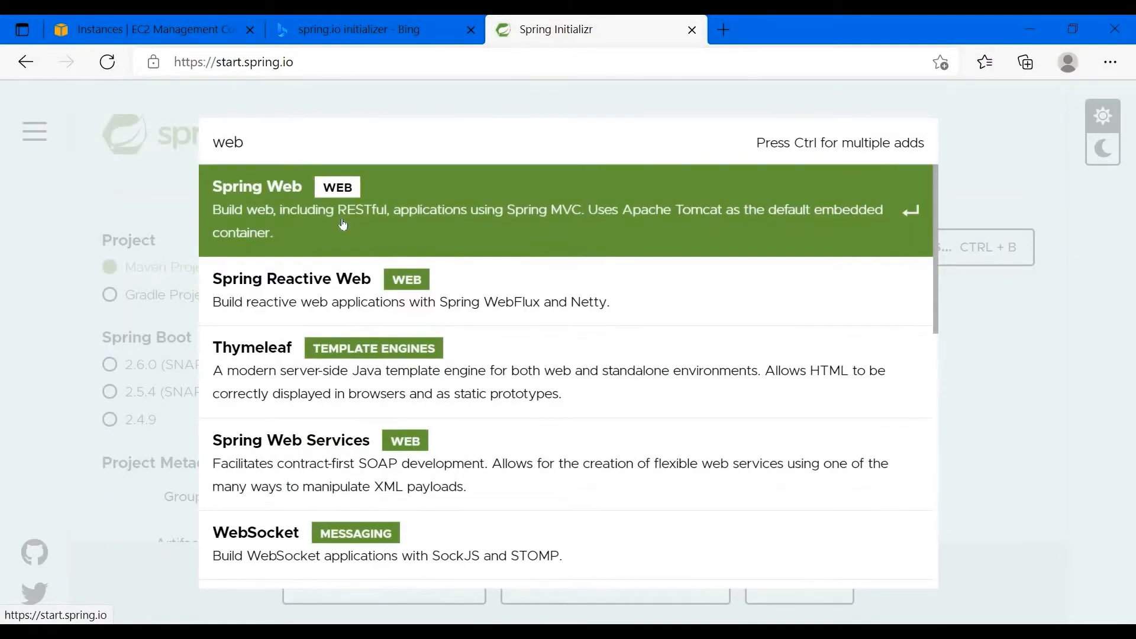
key("Return")
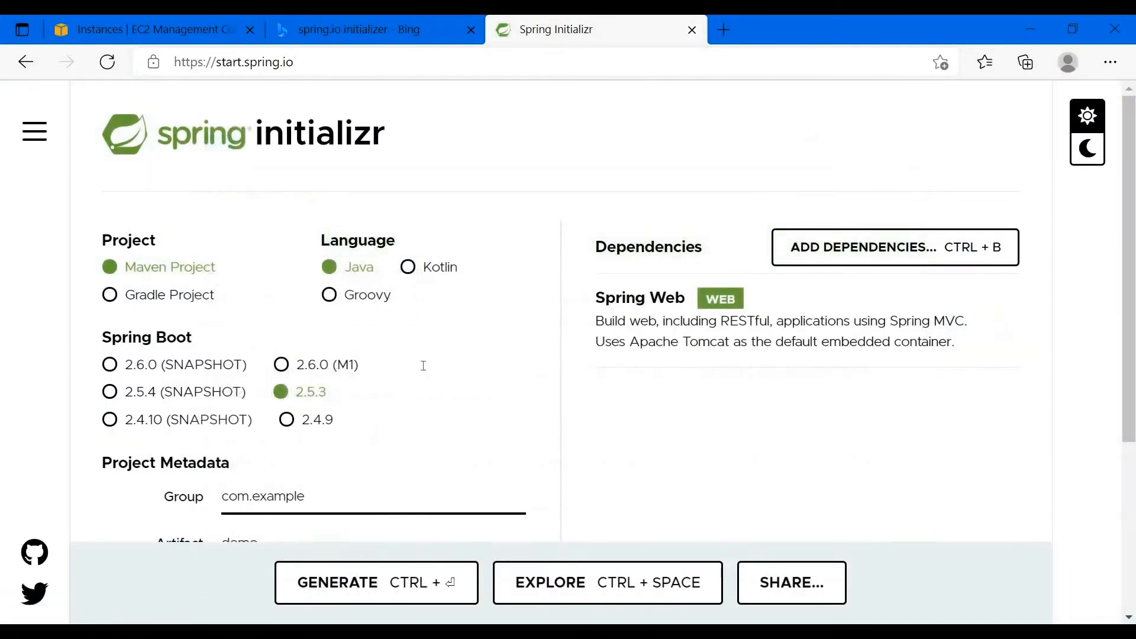
Generate the Spring project and show the downloaded demo.zip in its folder.
scroll(375, 574, "down", 4)
left_click(375, 575)
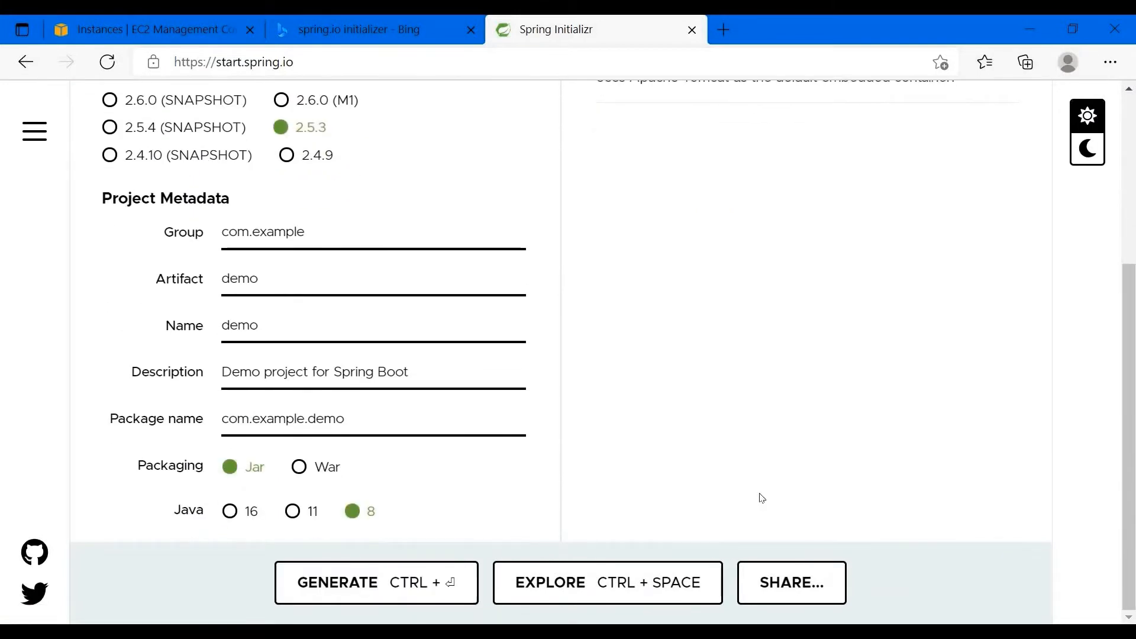
mouse_move(928, 138)
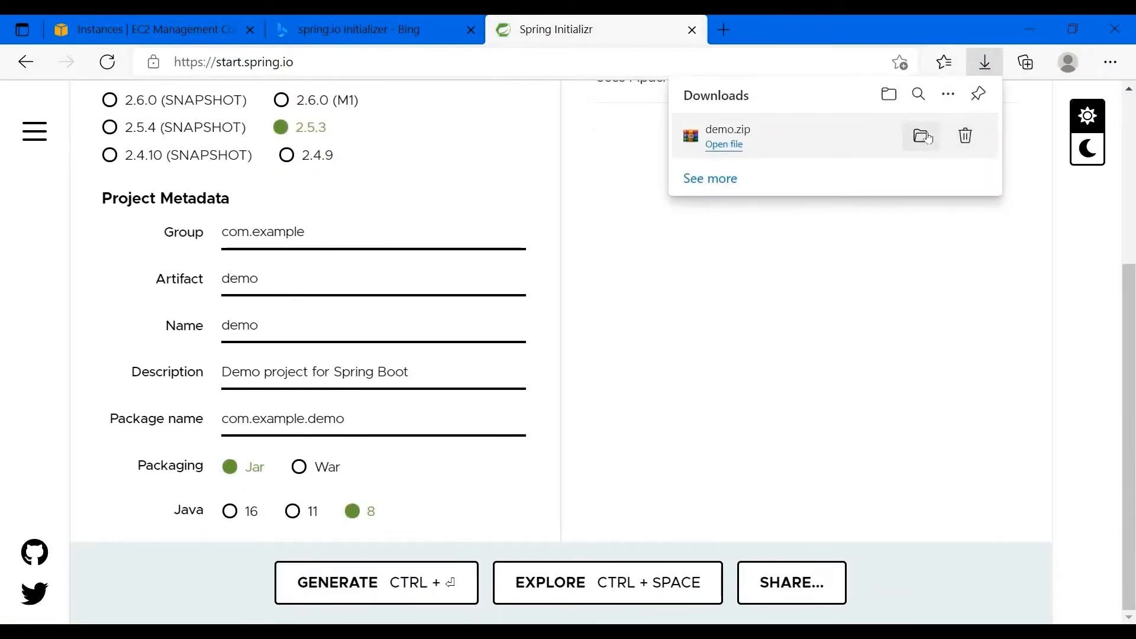
left_click(922, 136)
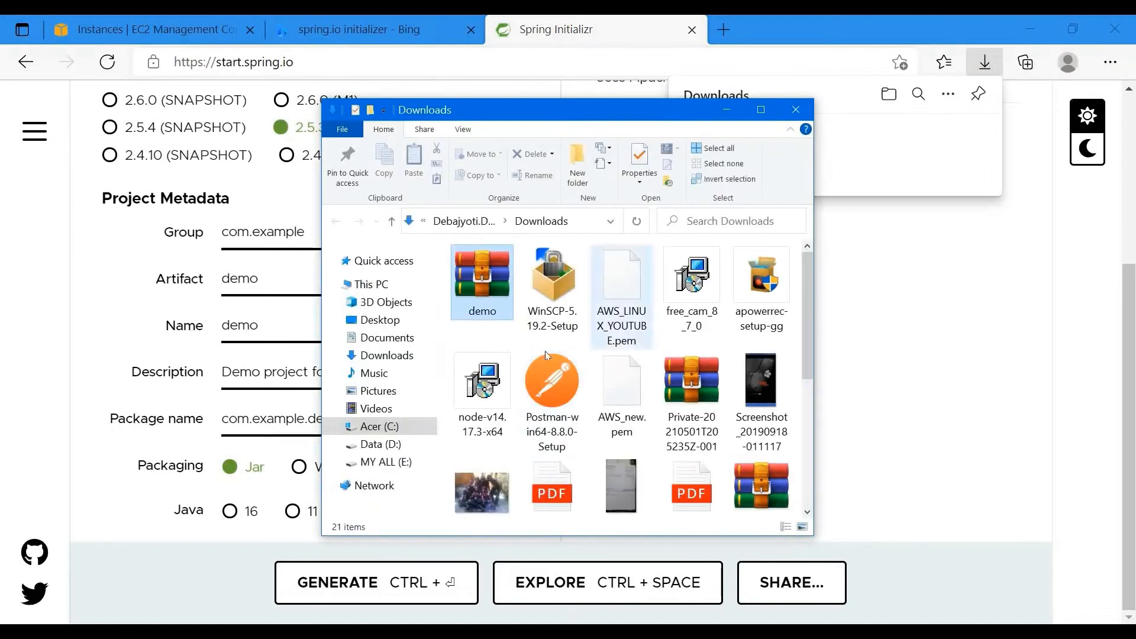
Put the downloaded demo archive in the Desktop folder with File Explorer.
left_click(371, 284)
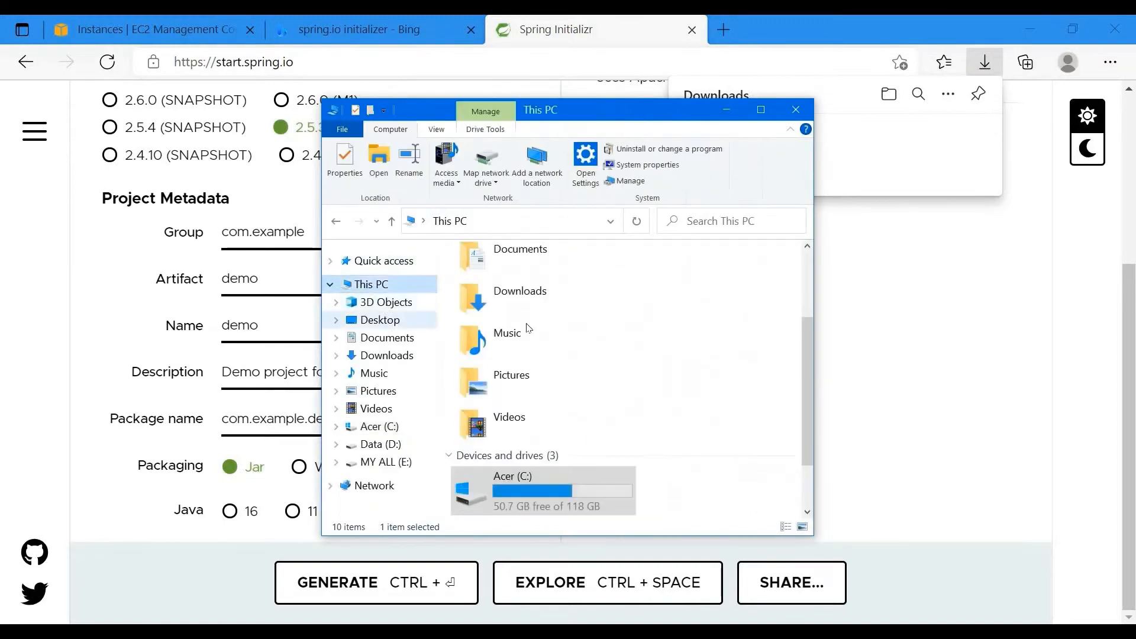
left_click(380, 319)
scroll(571, 416, "left", 3)
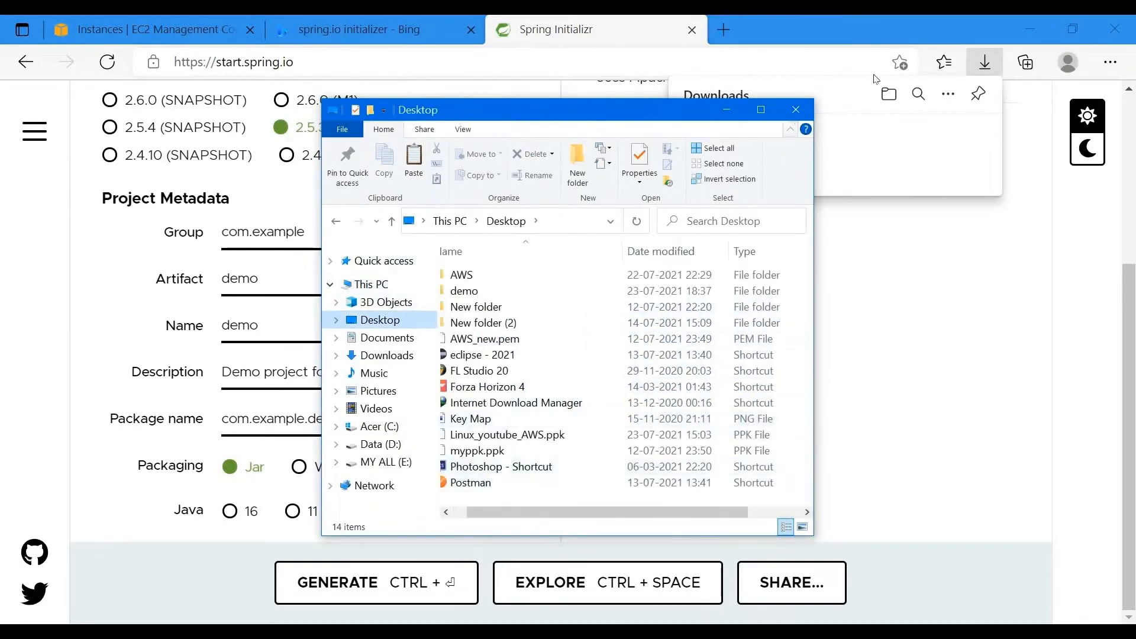
Minimize the open windows and move the demo archive to a free spot on the desktop.
left_click(1020, 21)
left_click(1019, 25)
left_click(1051, 21)
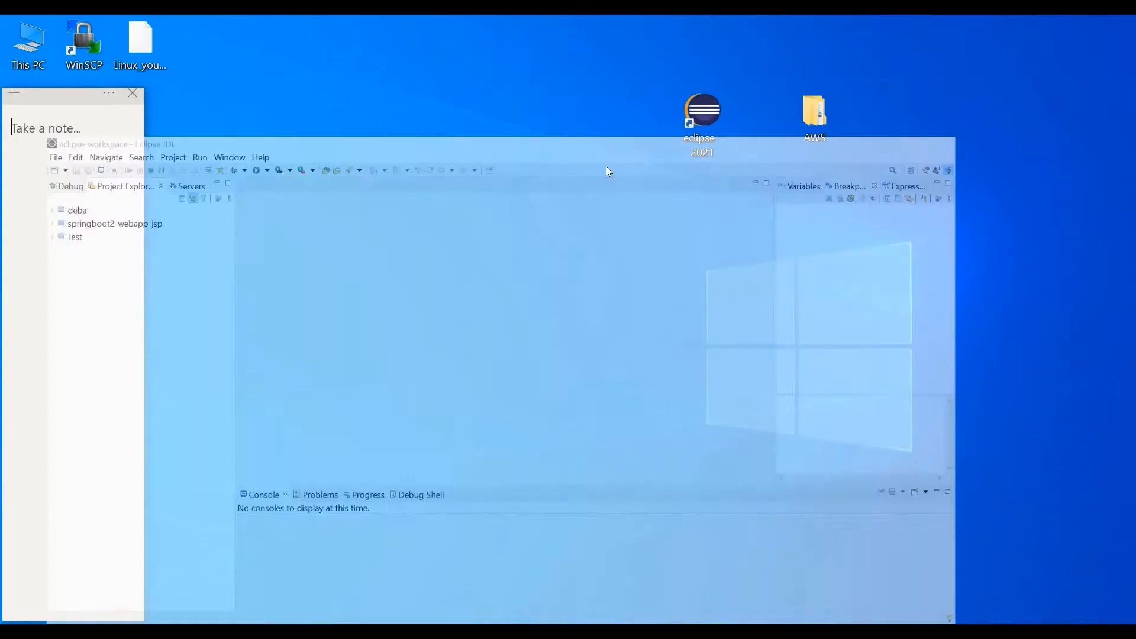
left_click_drag(155, 123, 601, 200)
Extract the demo archive on the desktop into a demo folder and refresh the desktop.
right_click(601, 200)
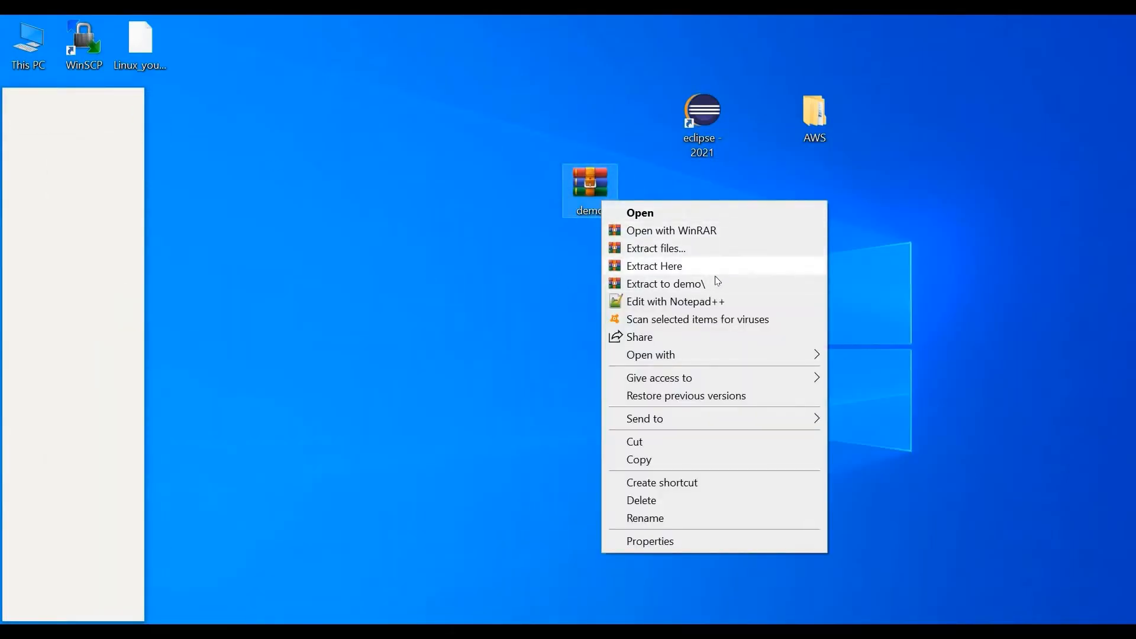
left_click(709, 284)
right_click(411, 257)
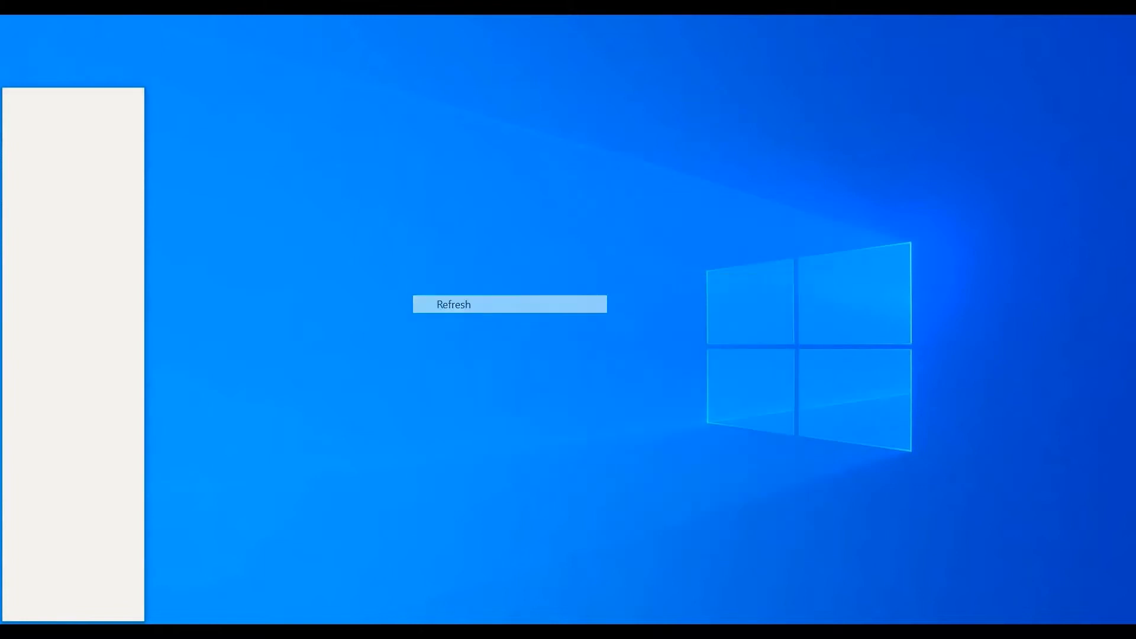
left_click(473, 303)
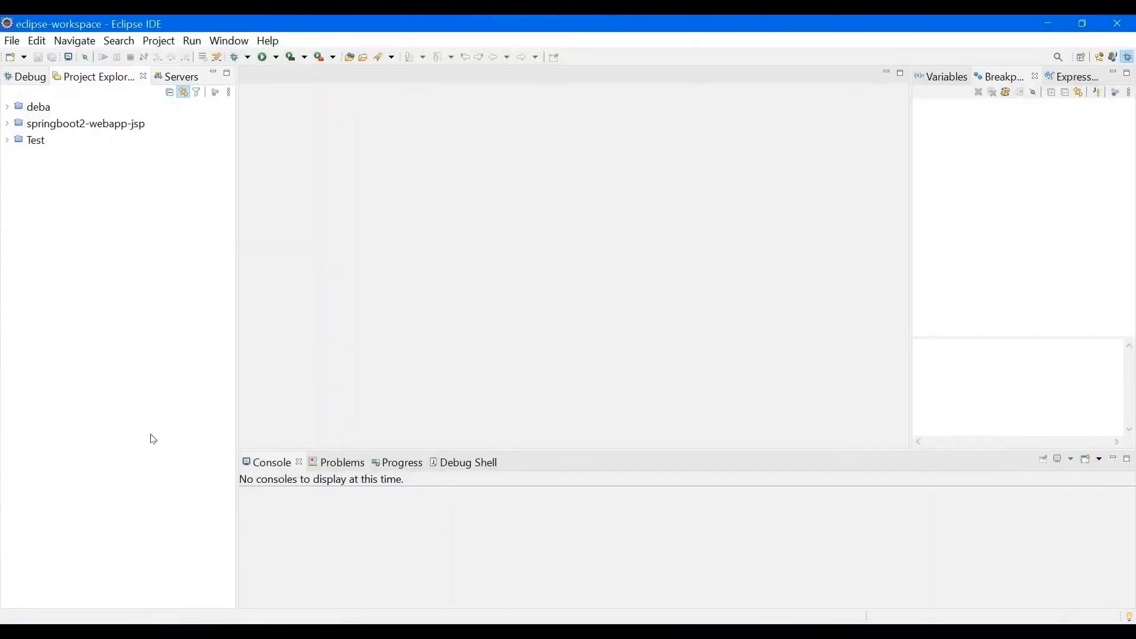
Import the demo folder from the Desktop into the workspace as an existing Maven project and display the import progress.
right_click(134, 227)
mouse_move(207, 345)
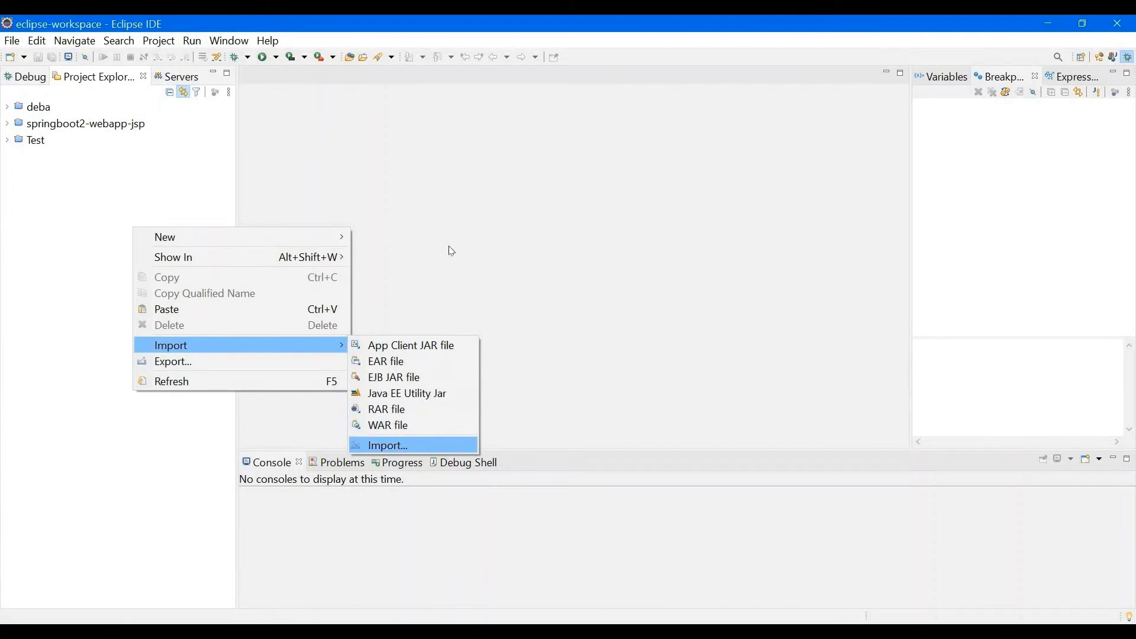
key("Return")
double_click(450, 215)
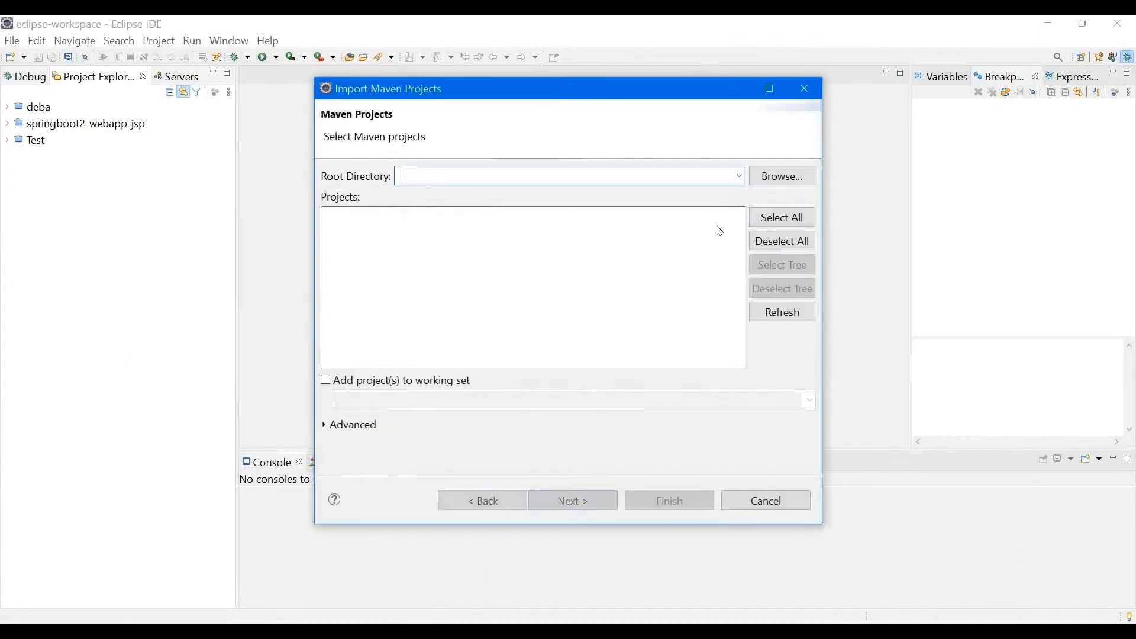
left_click(779, 182)
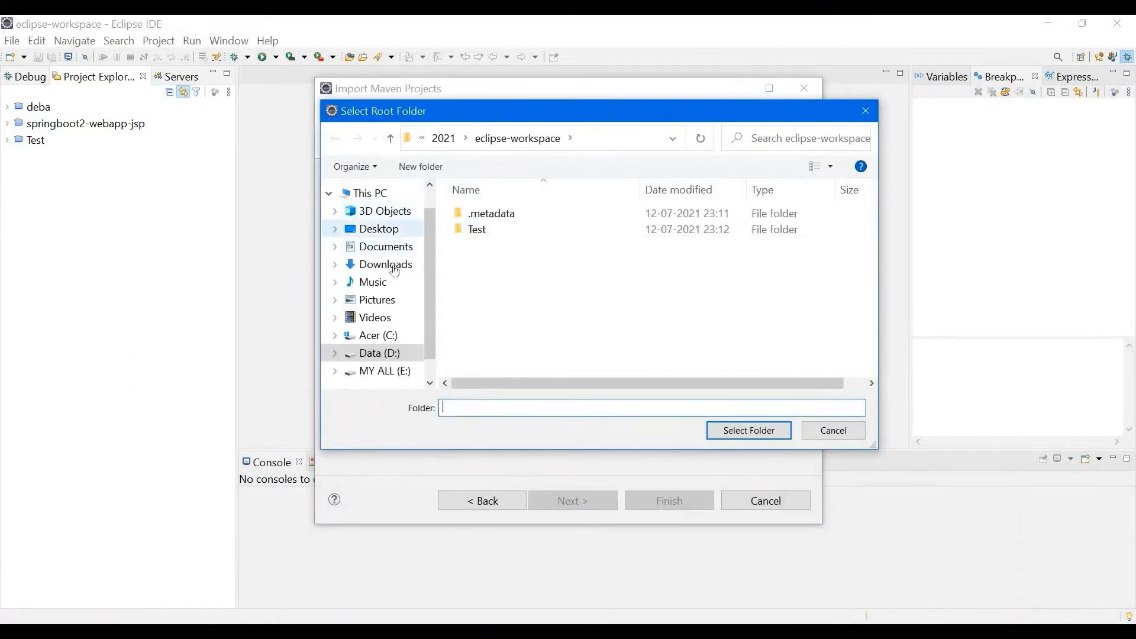
left_click(374, 229)
double_click(487, 230)
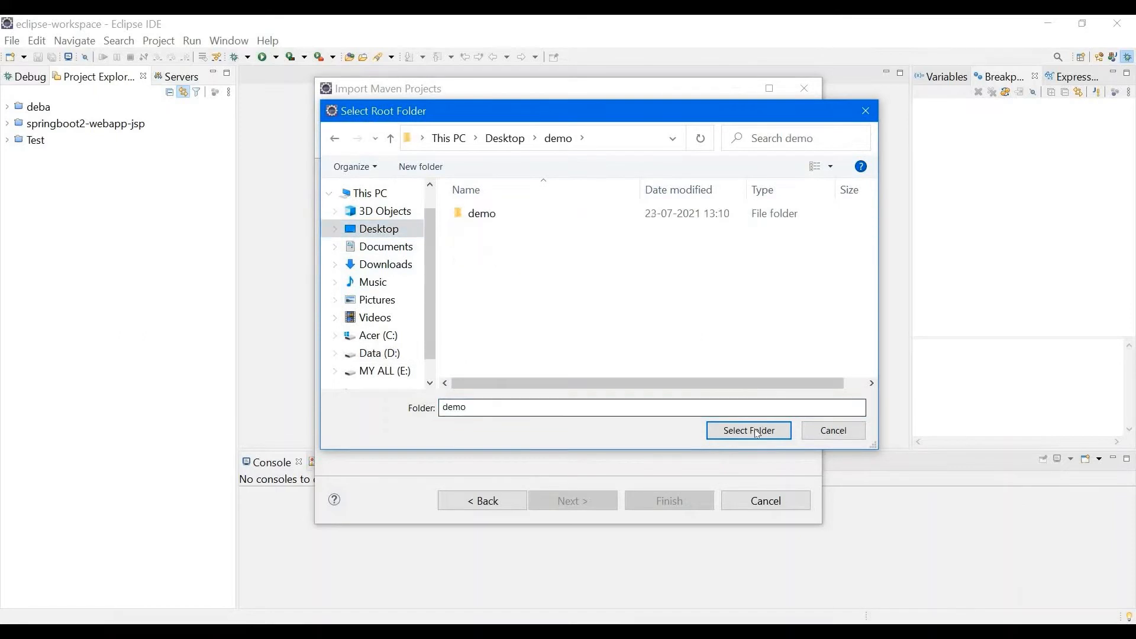
left_click(758, 433)
left_click(642, 497)
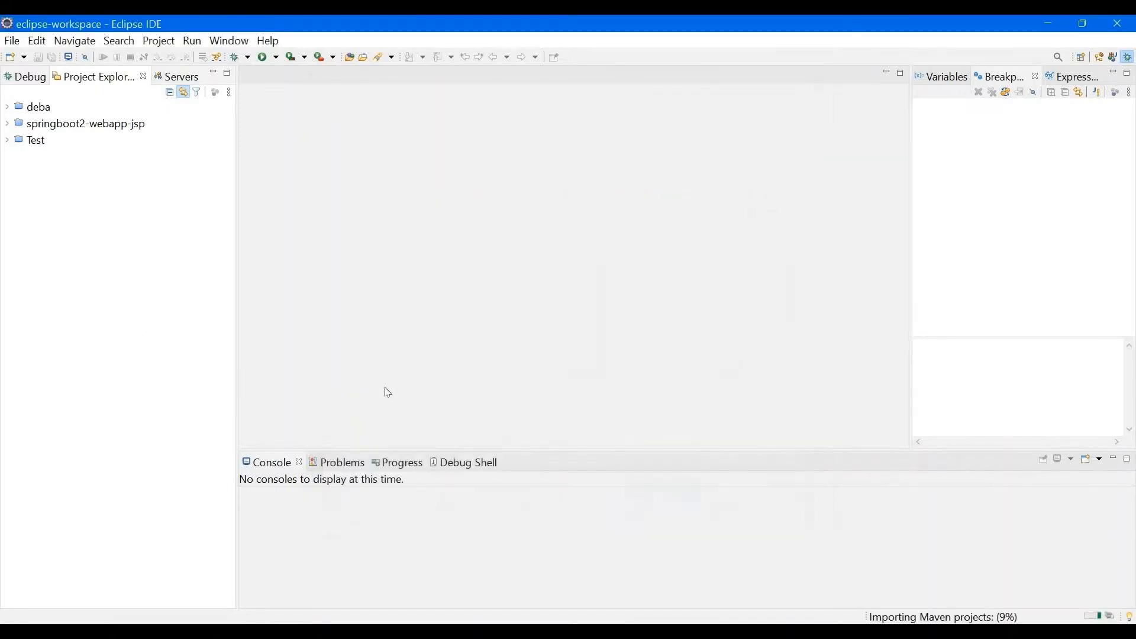
left_click(1110, 618)
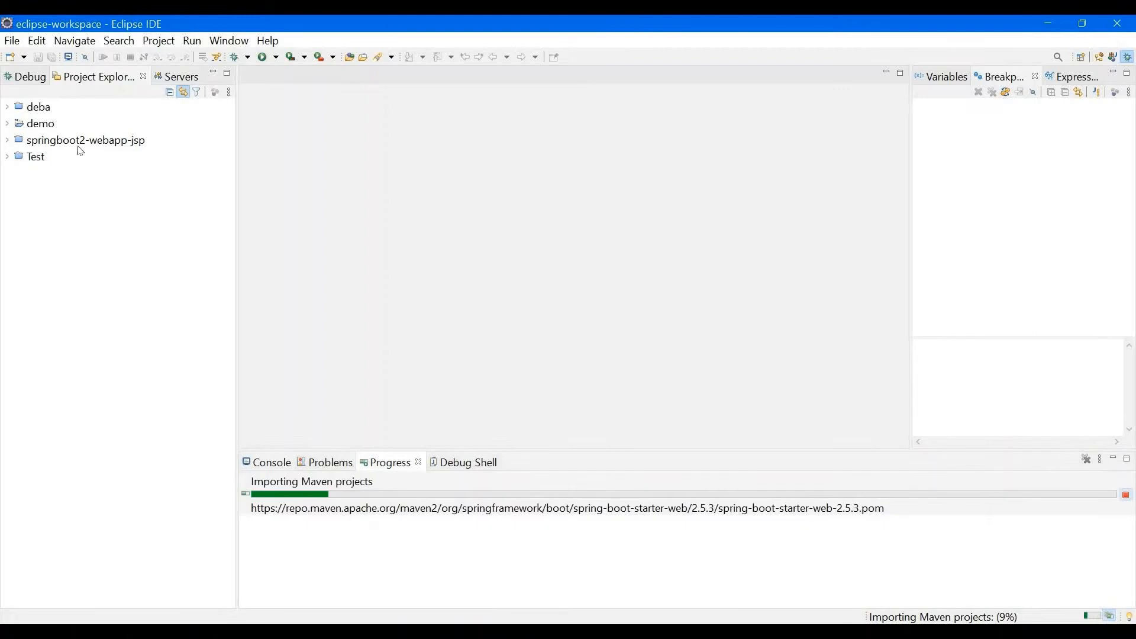
Switch to the browser and close the Spring Initializr and Bing search pages, leaving the EC2 console open.
left_click(176, 46)
left_click(240, 279)
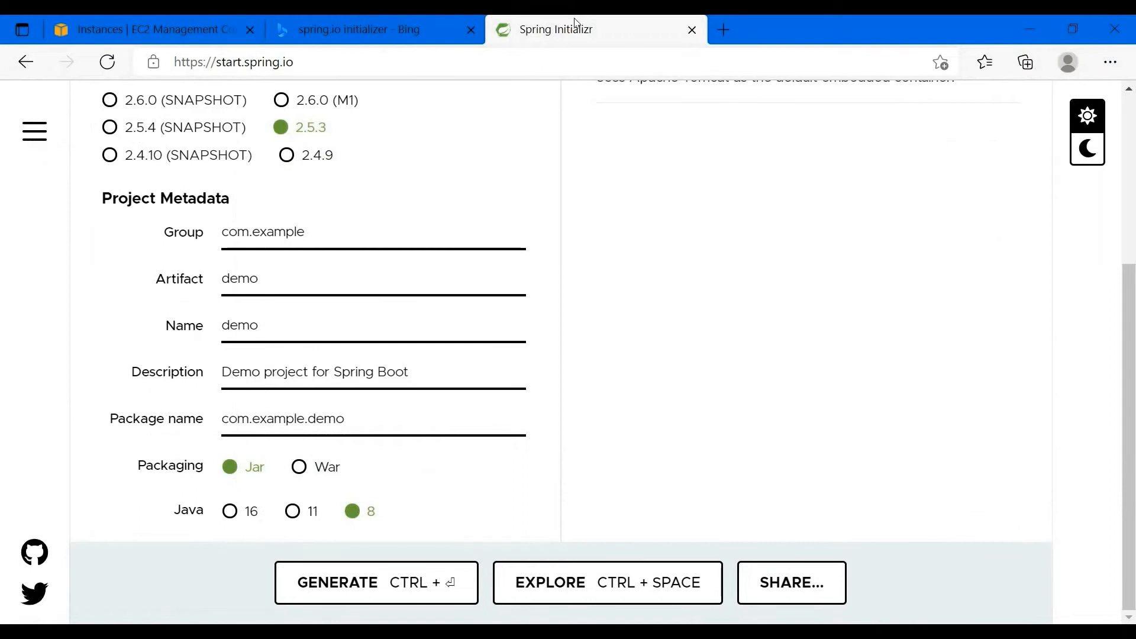
key("ctrl+w")
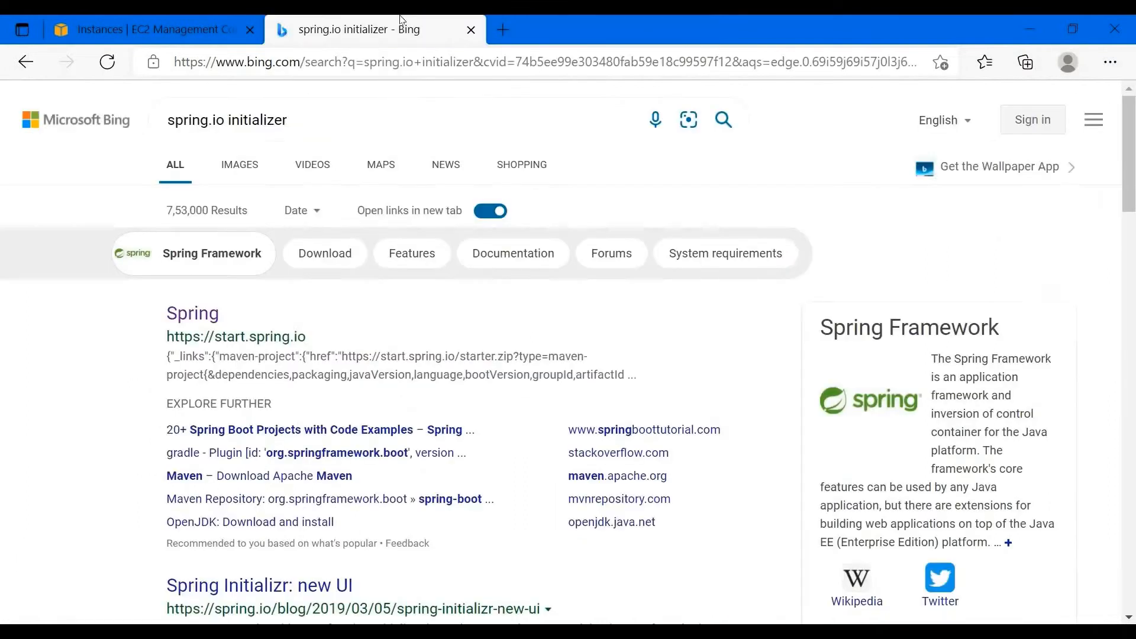
key("ctrl+w")
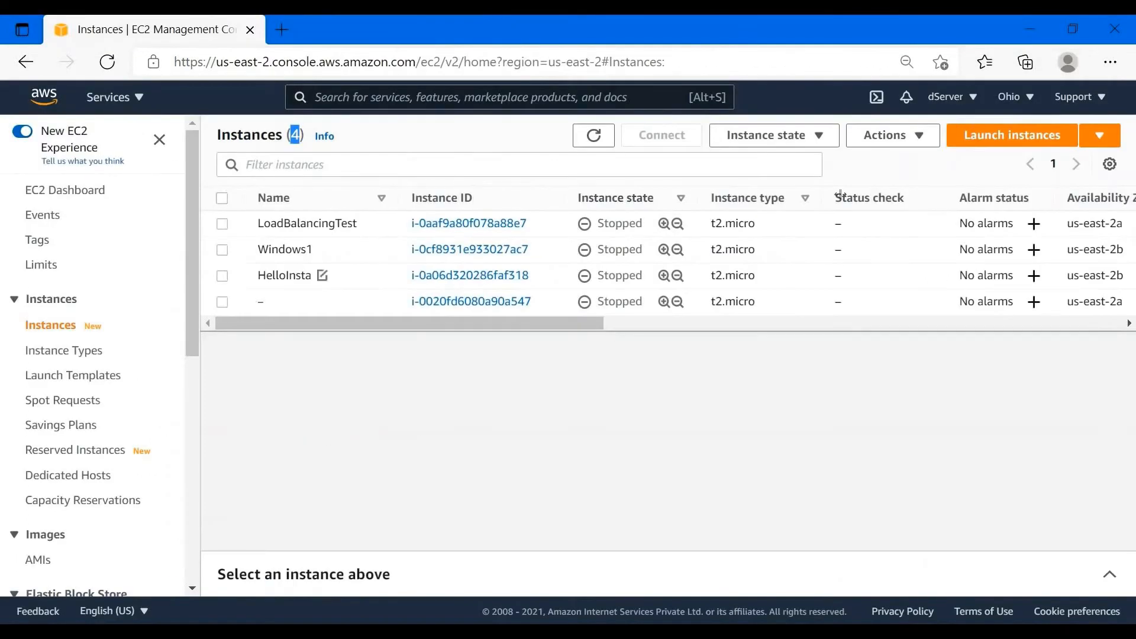
Start launching an EC2 instance with the 64-bit (x86) Amazon Linux 2 AMI and t2.micro, keeping the defaults up to the security group settings.
left_click(1000, 135)
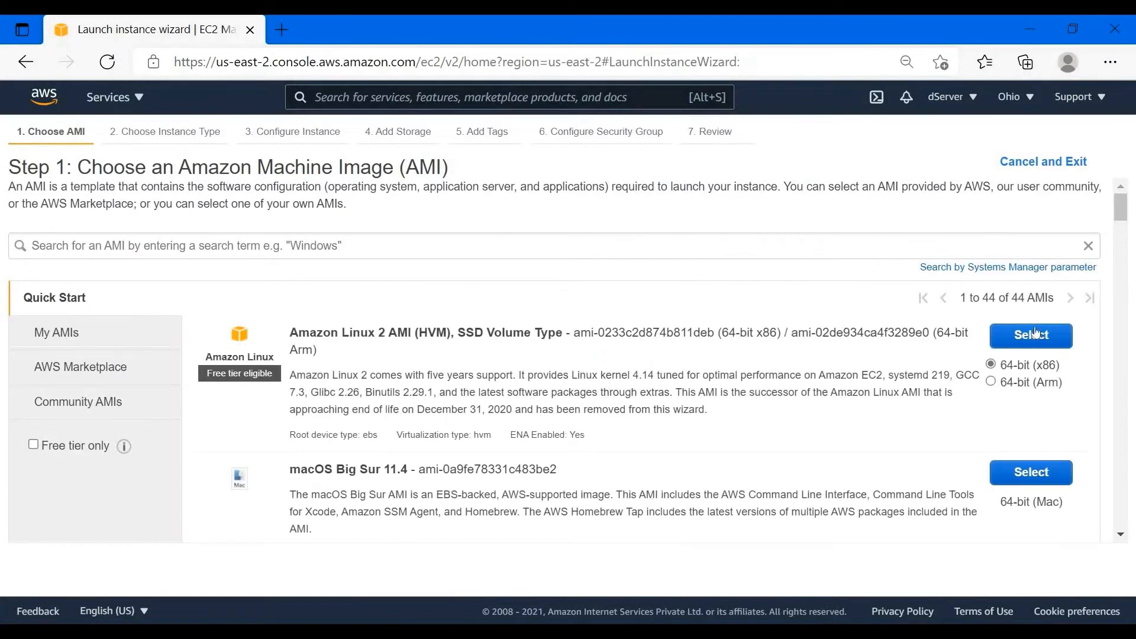
left_click(1034, 333)
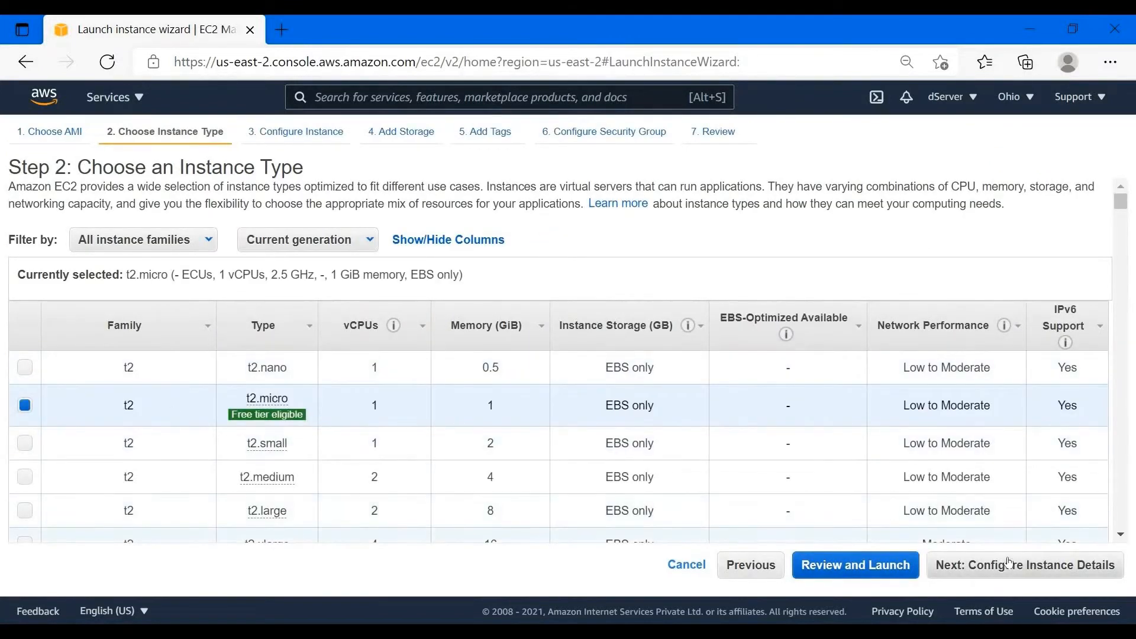
left_click(1023, 565)
left_click(1088, 578)
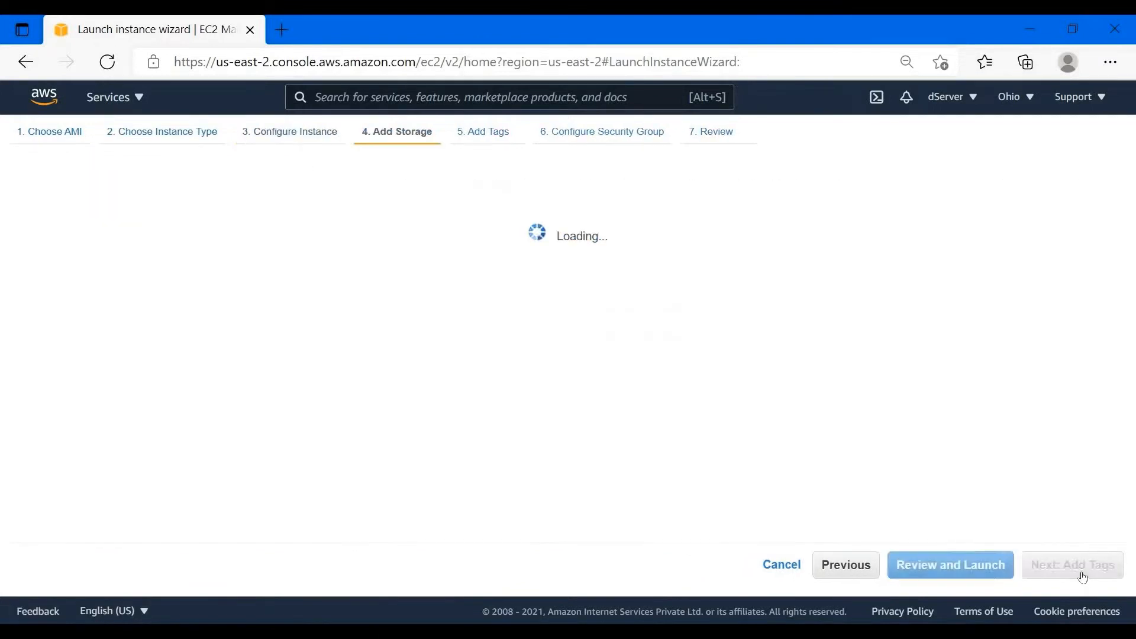
left_click(1102, 578)
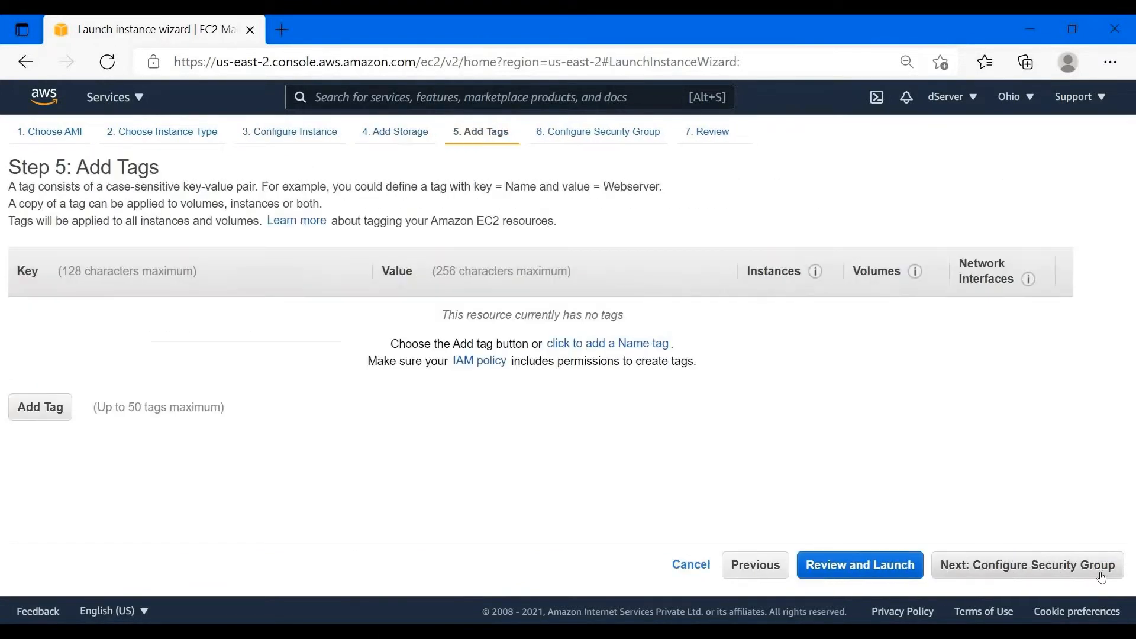
left_click(1068, 574)
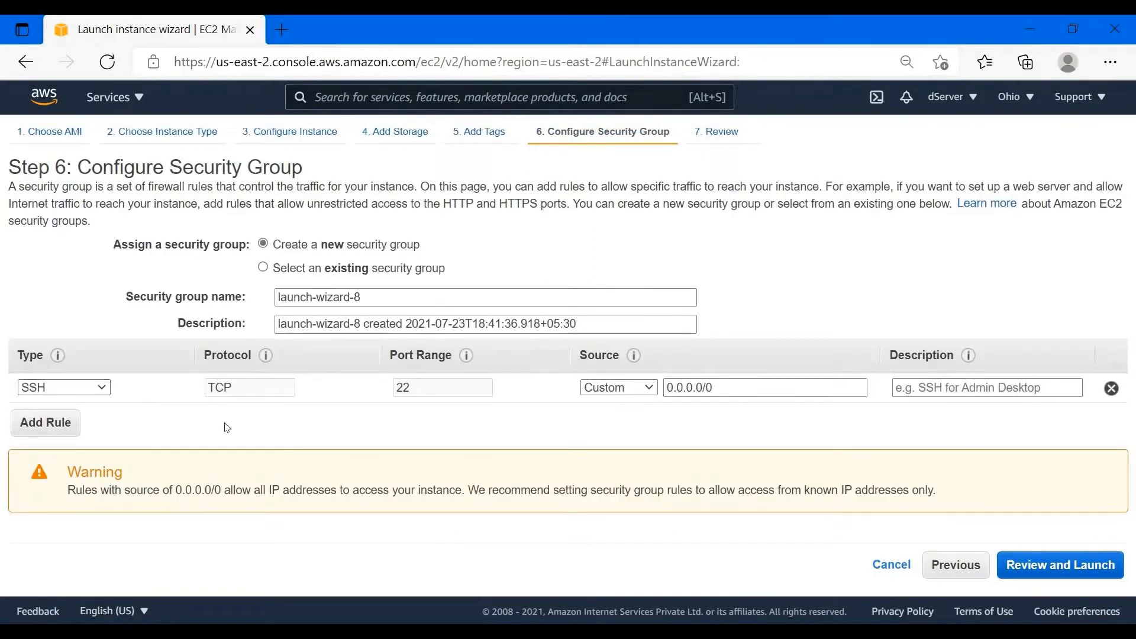
Add a custom TCP rule for port 8080 to the new security group.
left_click(53, 422)
left_click(64, 416)
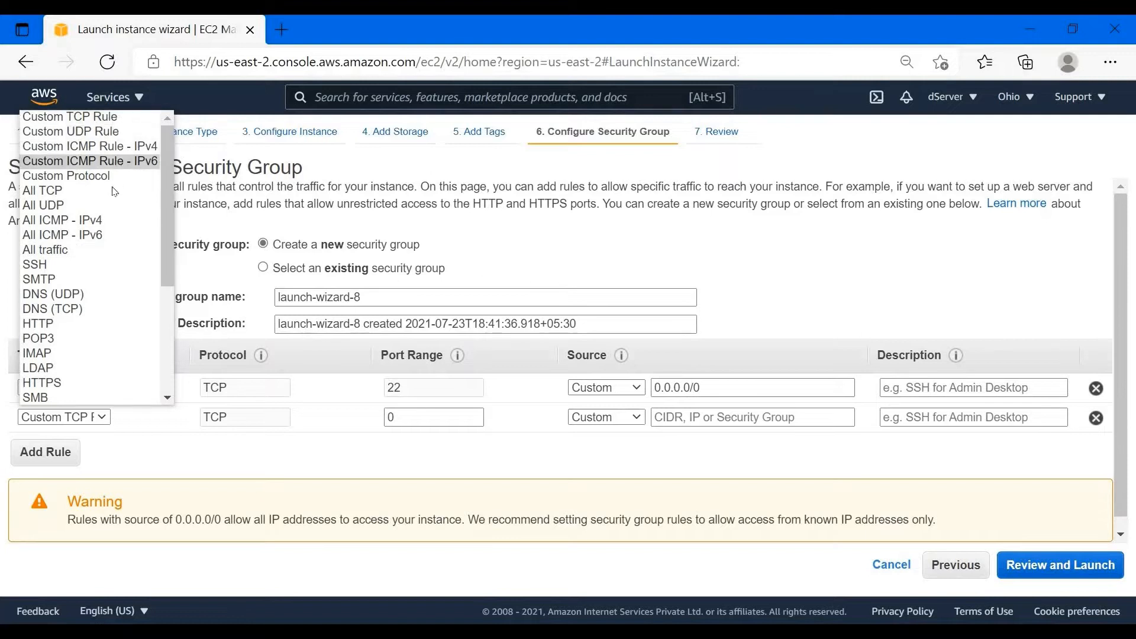
scroll(106, 235, "down", 1)
scroll(104, 292, "down", 3)
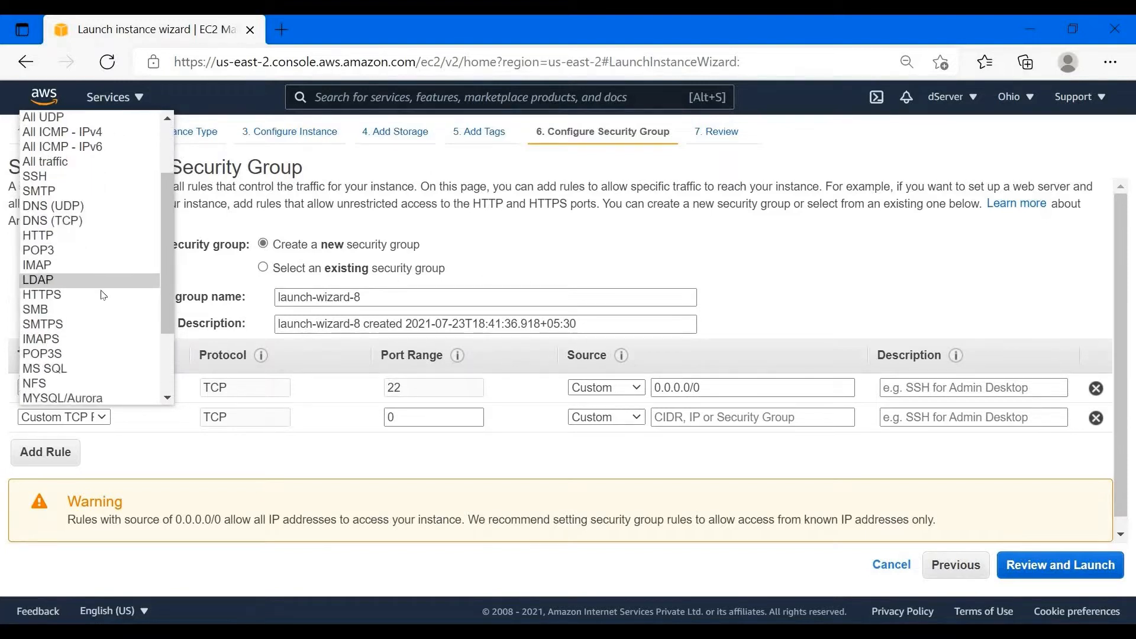
scroll(102, 296, "down", 1)
scroll(95, 304, "up", 5)
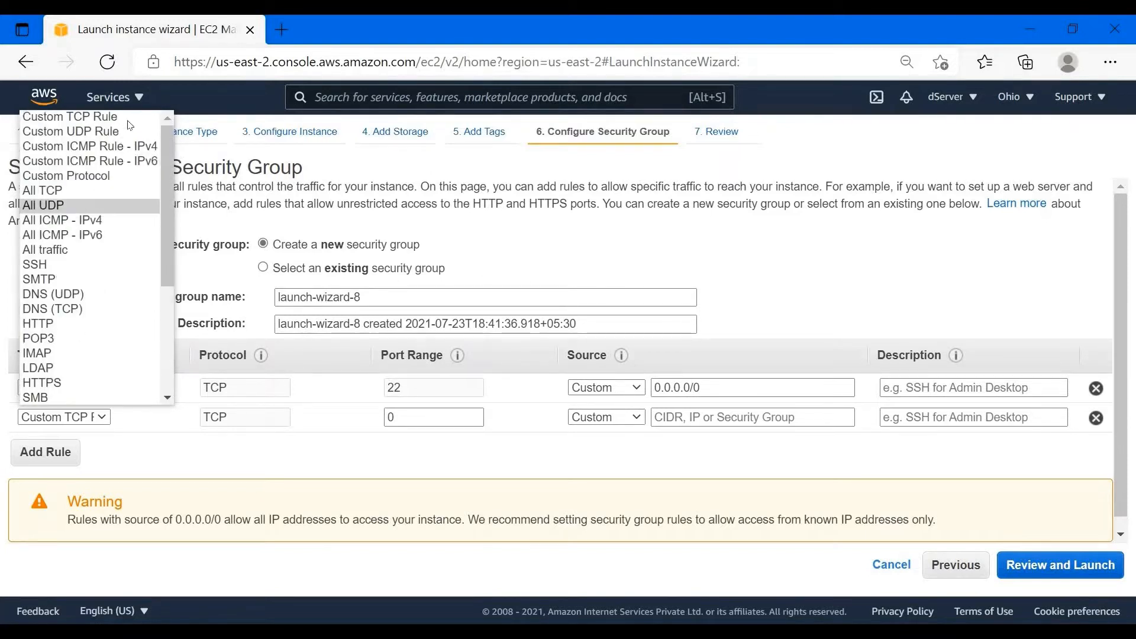
left_click(269, 414)
key("Tab")
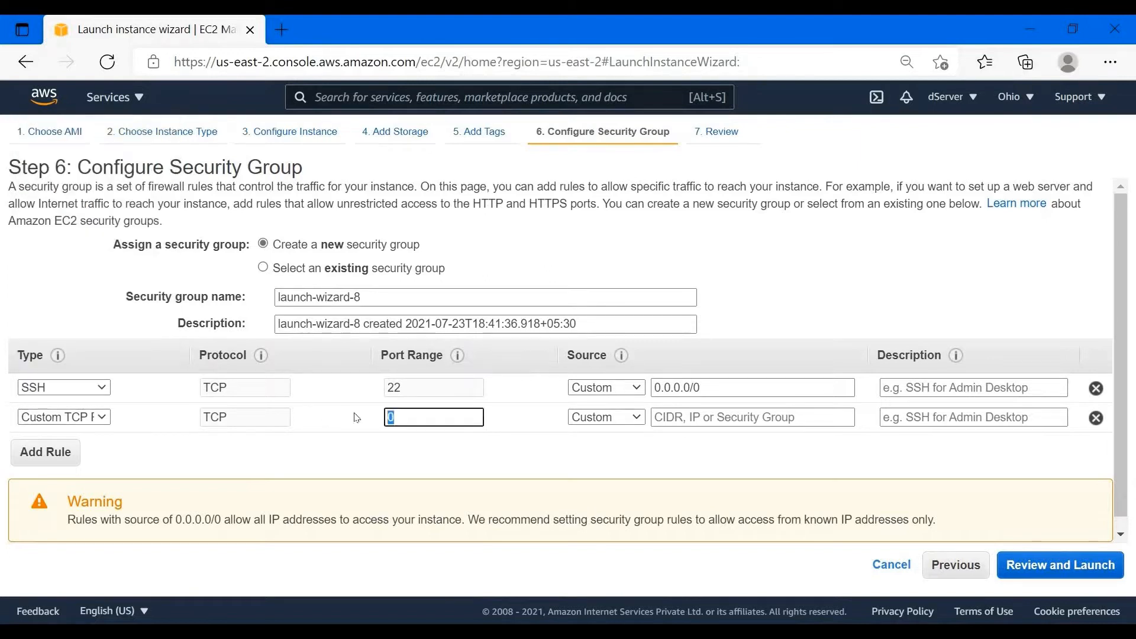
type("8080")
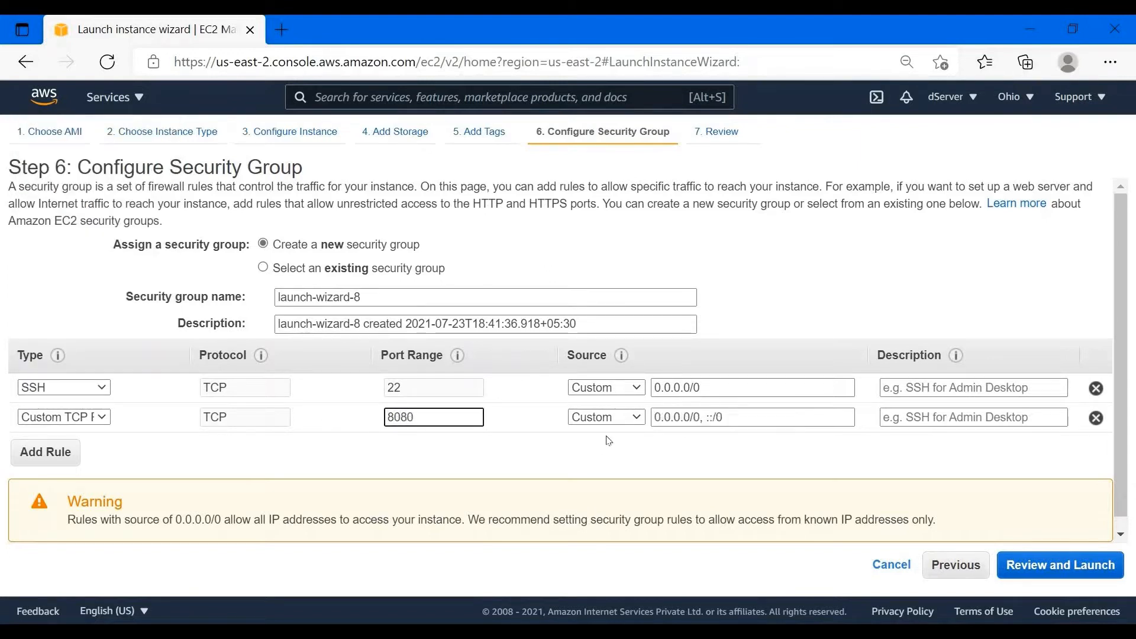
Set the source of the port 8080 rule to Anywhere and proceed to the launch review.
left_click(627, 417)
left_click(620, 447)
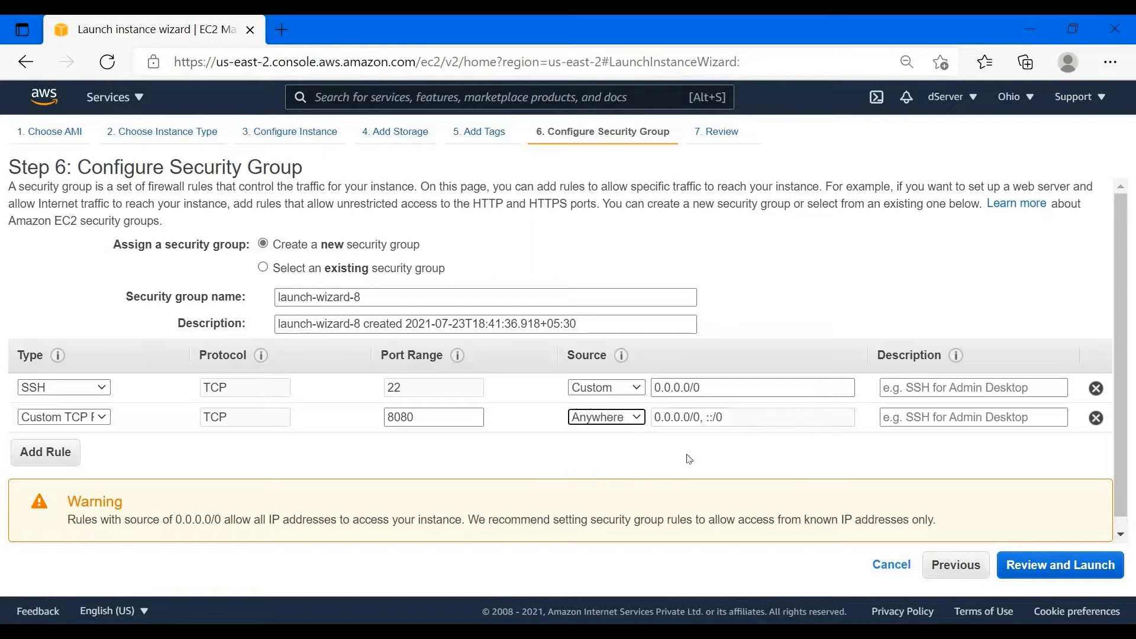
left_click(785, 419)
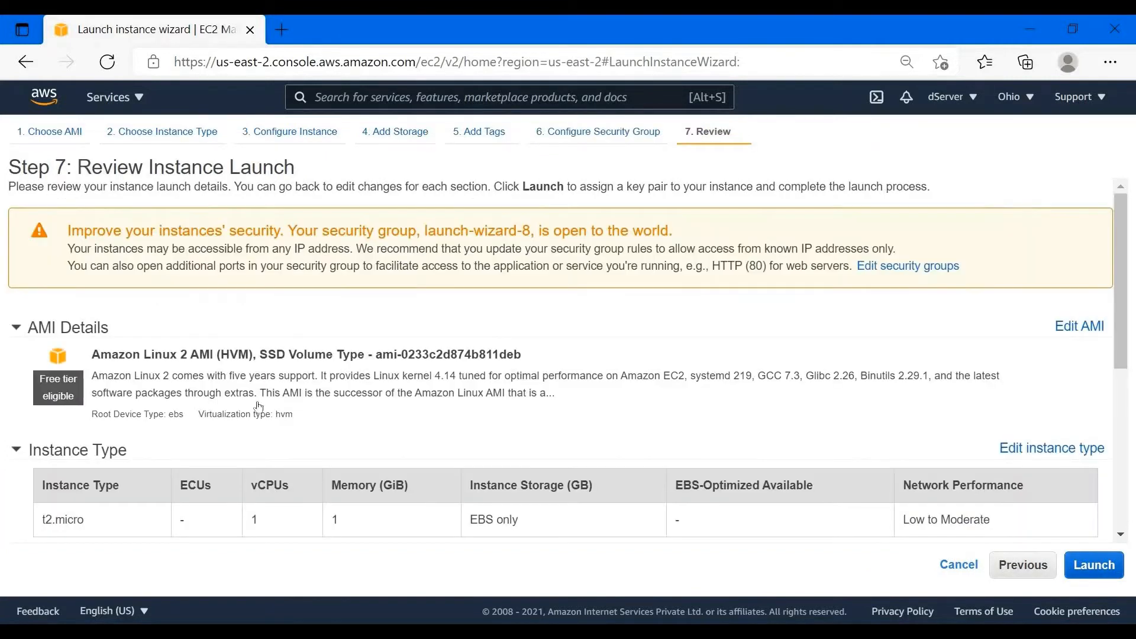
Review the launch details and launch the instance with the existing key pair AWS_LINUX_YOUTUBE, acknowledging access to its private key file.
scroll(657, 428, "down", 4)
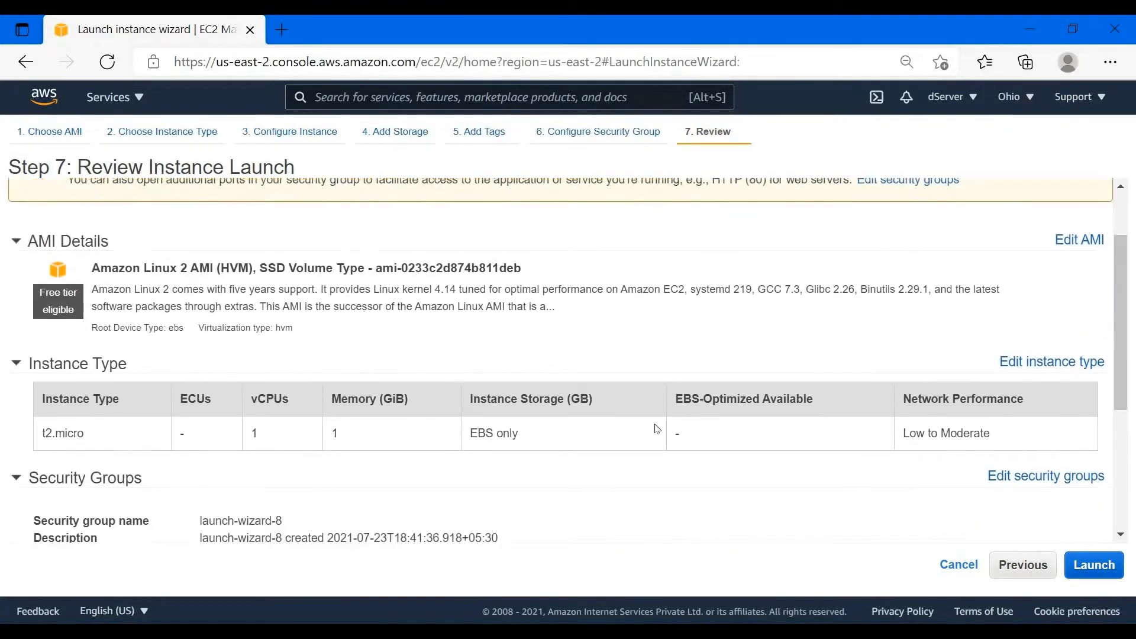
scroll(383, 454, "down", 4)
left_click(1083, 575)
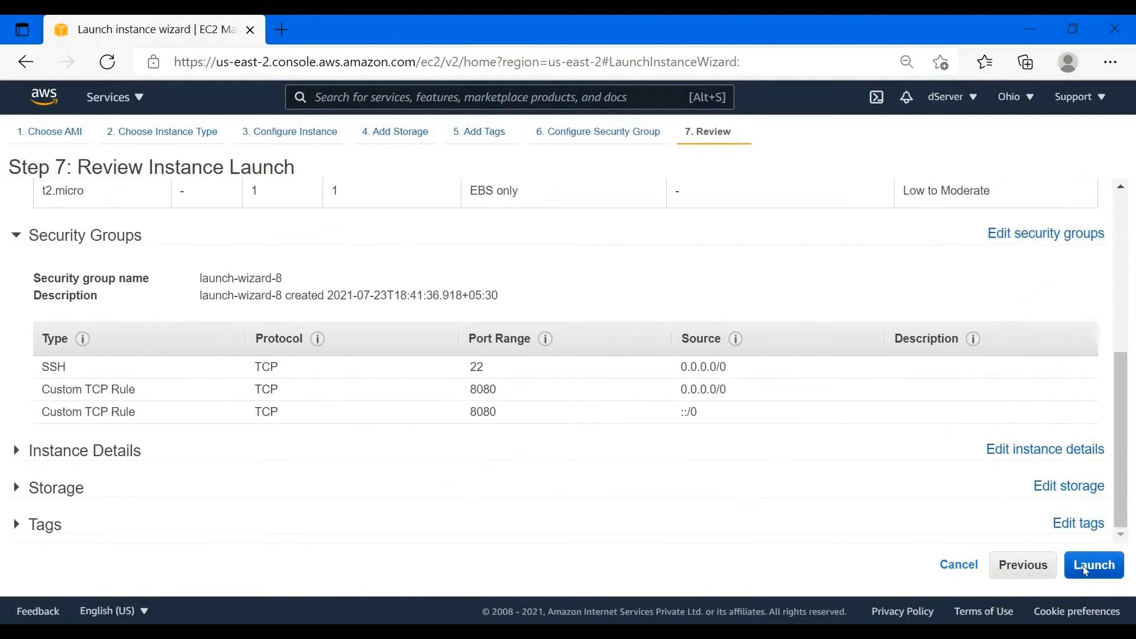
left_click(483, 383)
left_click(481, 391)
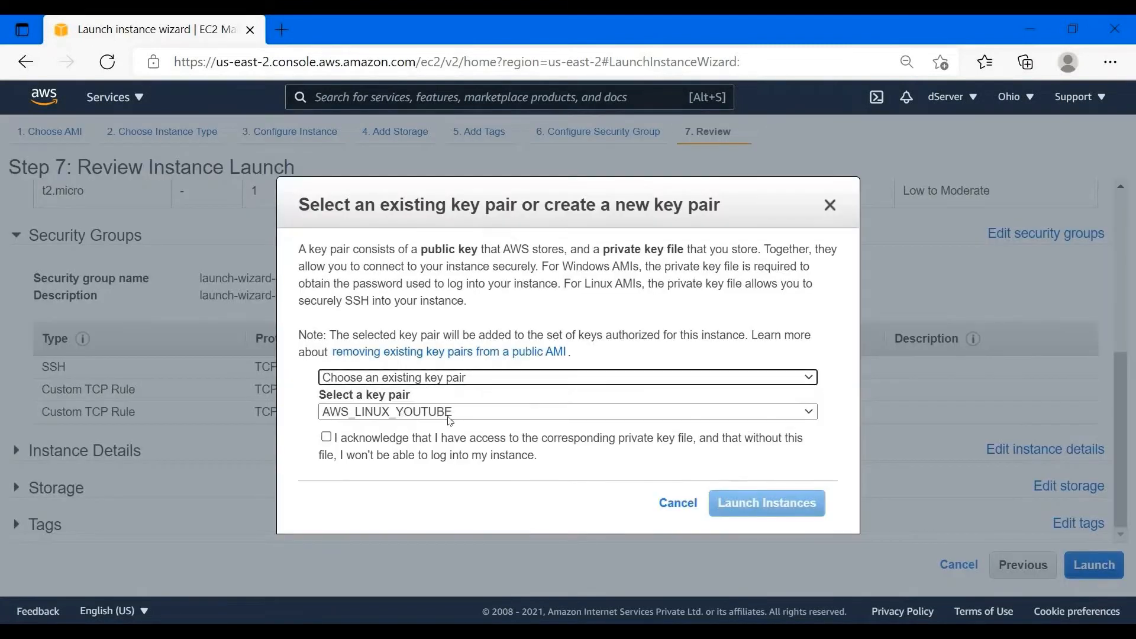
left_click(639, 439)
left_click(766, 503)
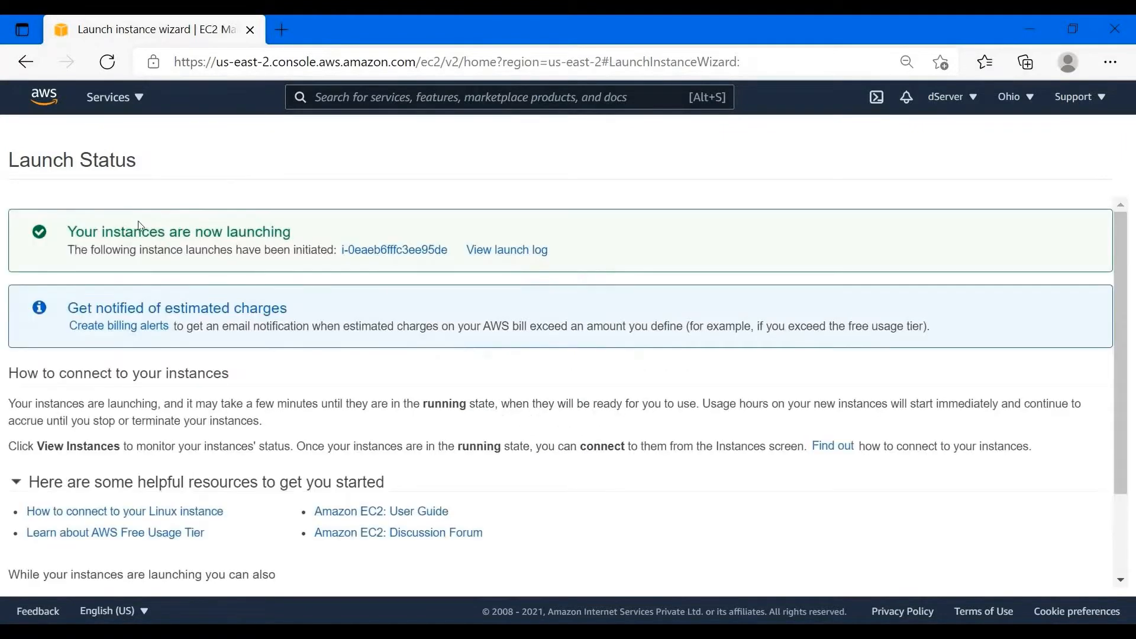
Return to the EC2 service from the launch status page and open the list of instances.
left_click_drag(249, 233, 101, 232)
left_click(120, 99)
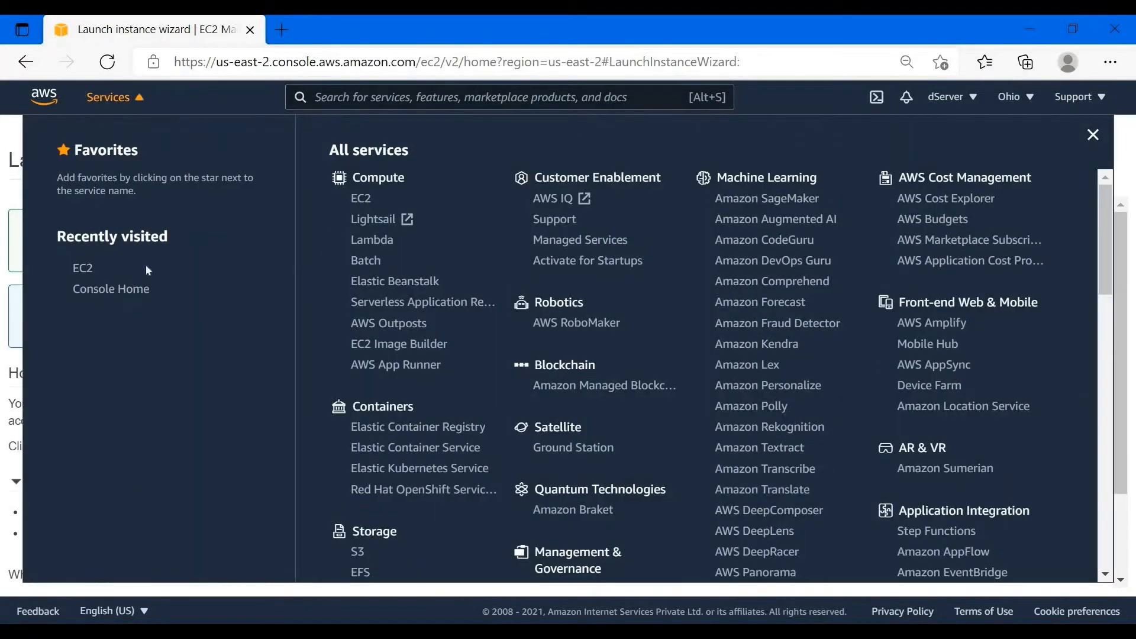
left_click(111, 268)
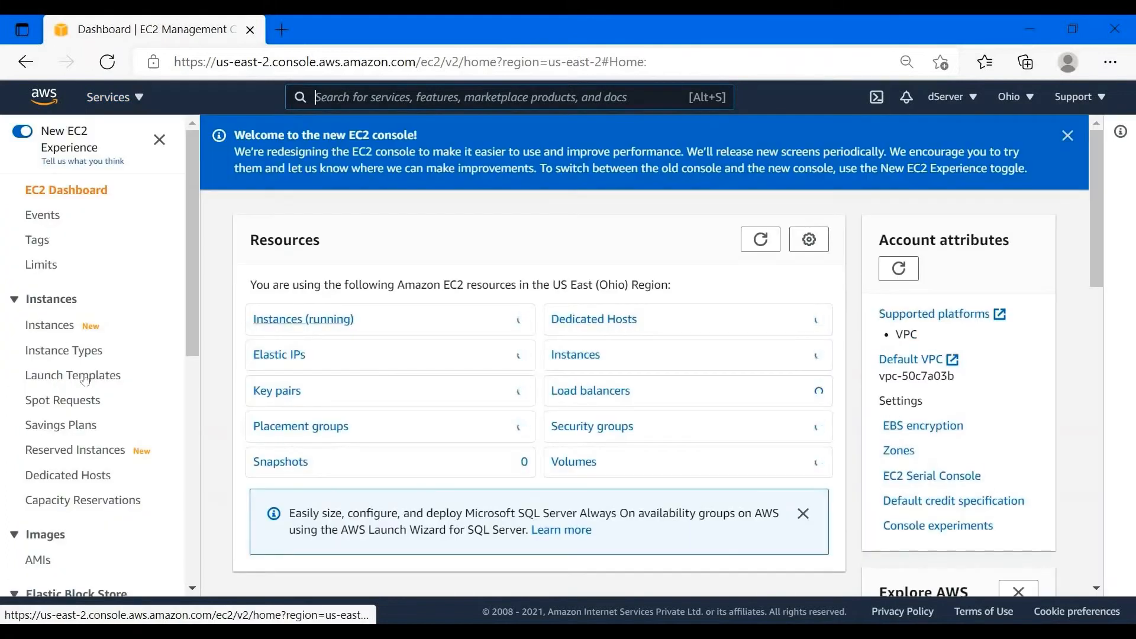
left_click(49, 325)
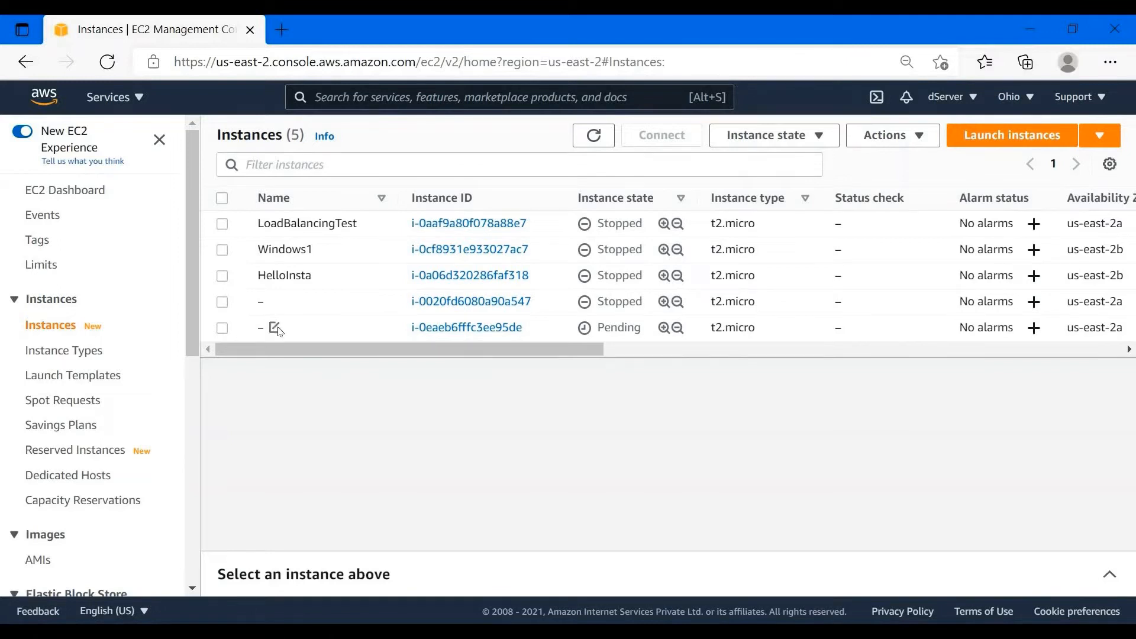
Name the newly launched instance SP_BOOT_HELLO_WORLD and widen the Name column.
left_click(276, 328)
left_click(342, 351)
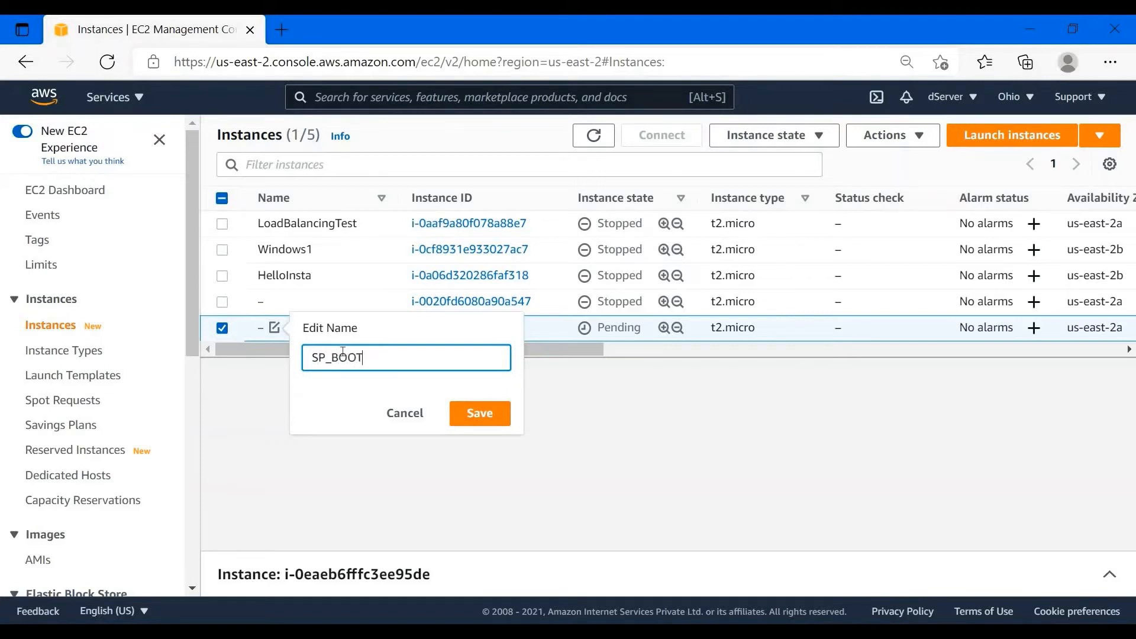
type("SP_BOOT_")
key("ctrl+a")
type("EL")
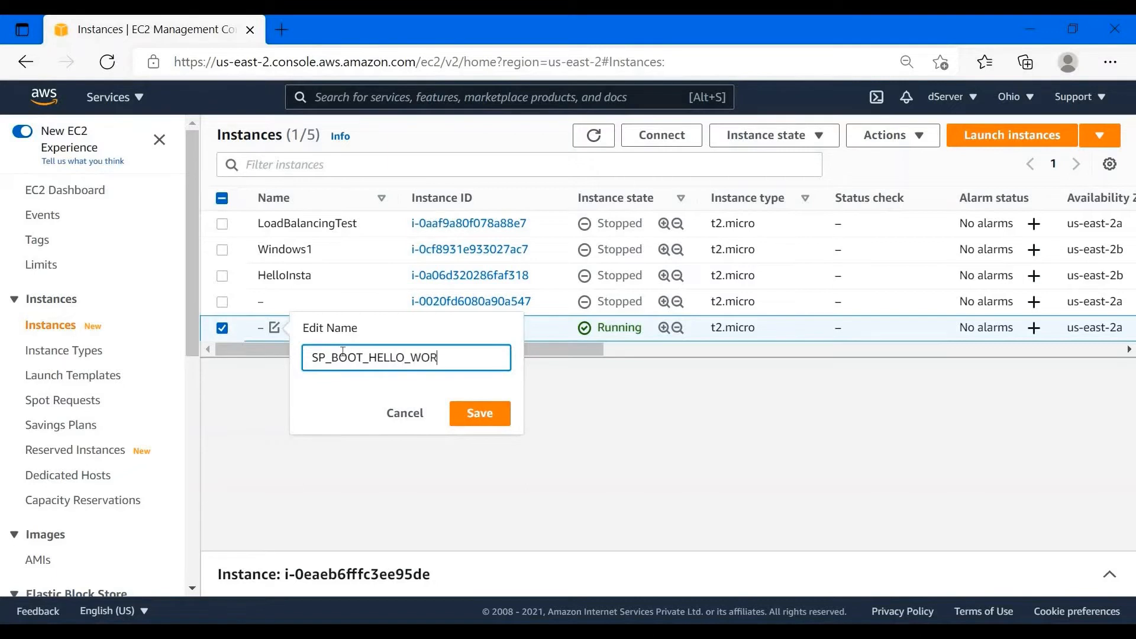
left_click(469, 418)
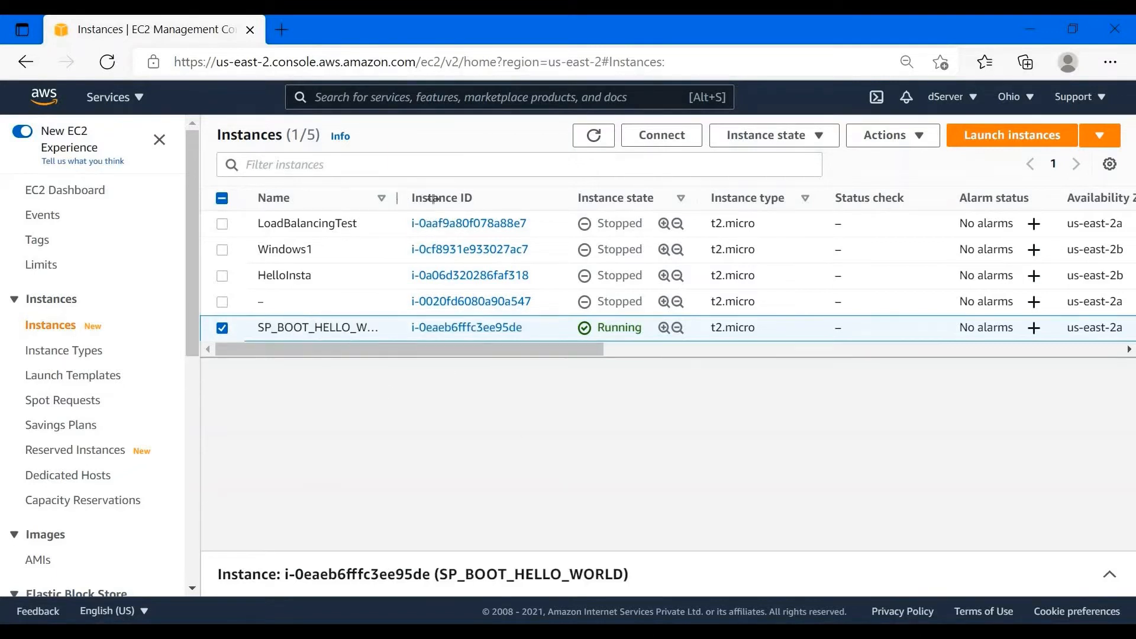
left_click_drag(397, 198, 433, 199)
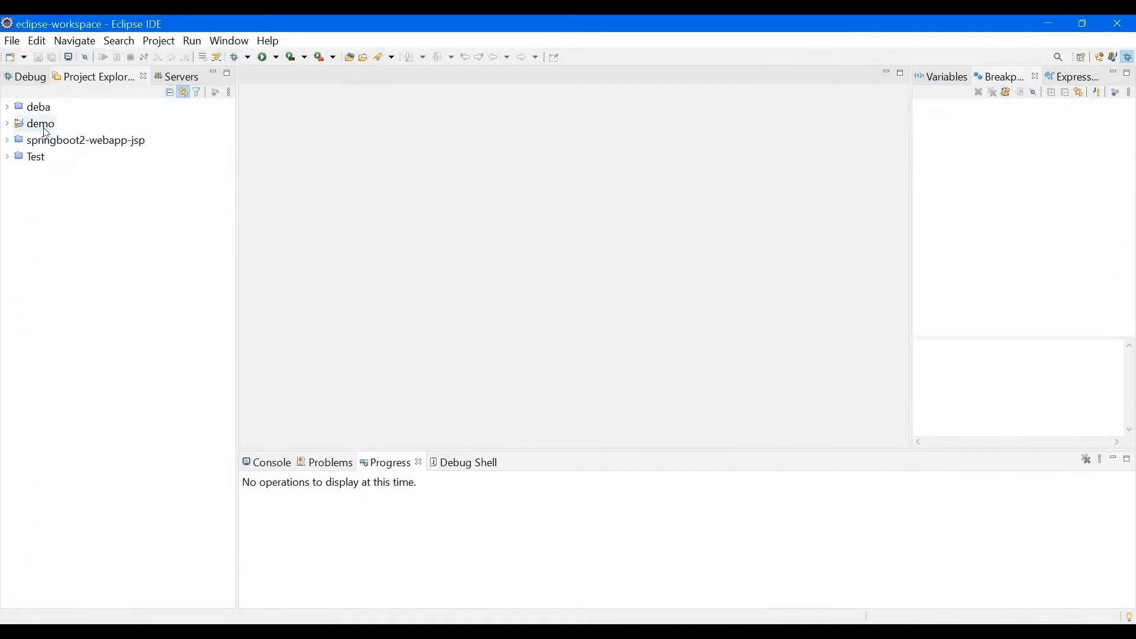
Switch to Eclipse and open DemoApplication.java from the com.example.demo package in the demo project's src/main/java folder.
double_click(39, 124)
double_click(68, 140)
double_click(94, 157)
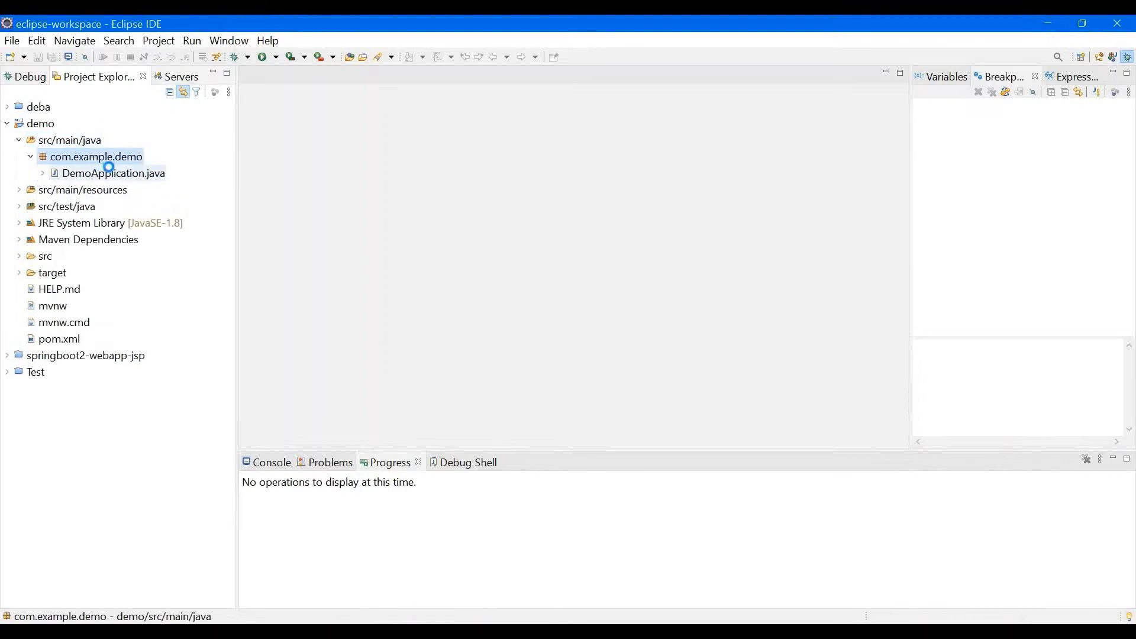
double_click(110, 174)
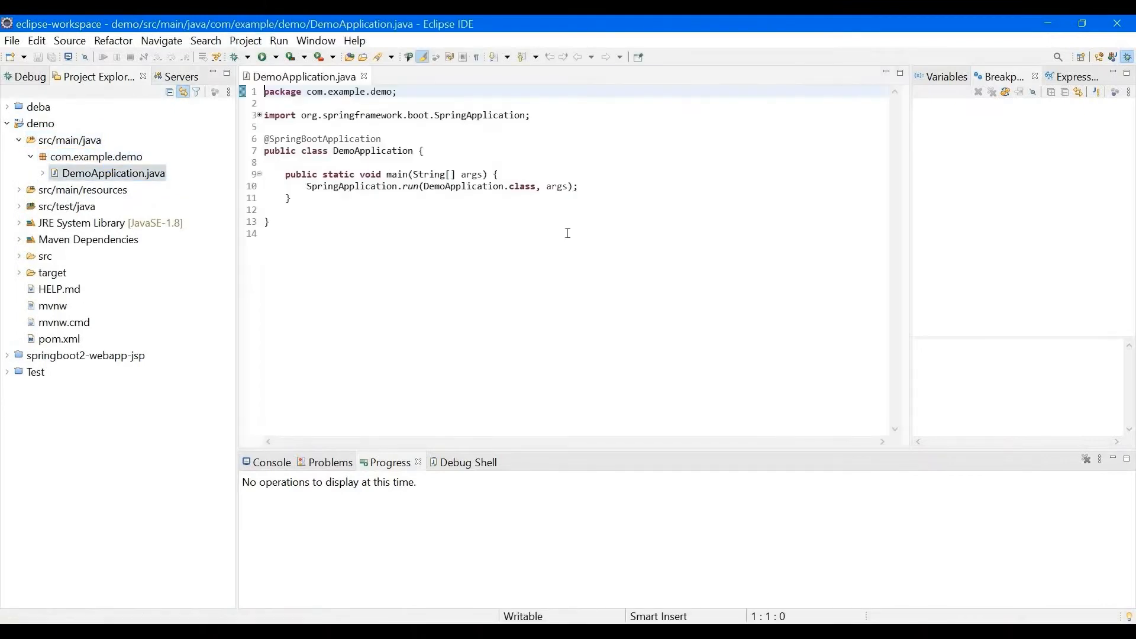
left_click(566, 233)
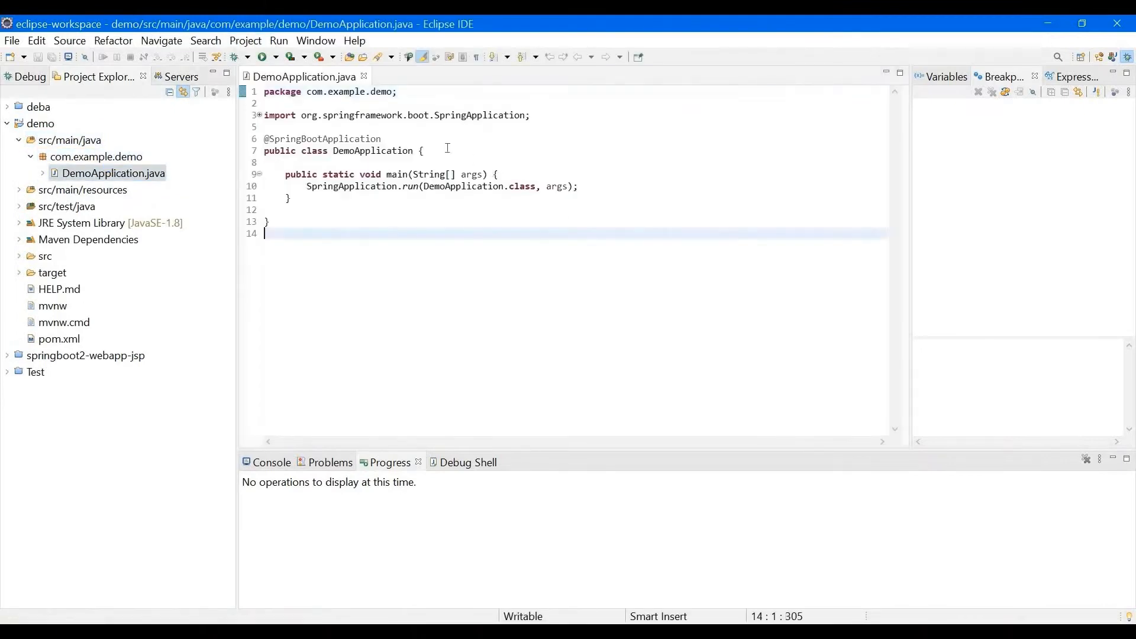
Create a new public Java class named HelloWorld in the com.example.demo package.
left_click(446, 148)
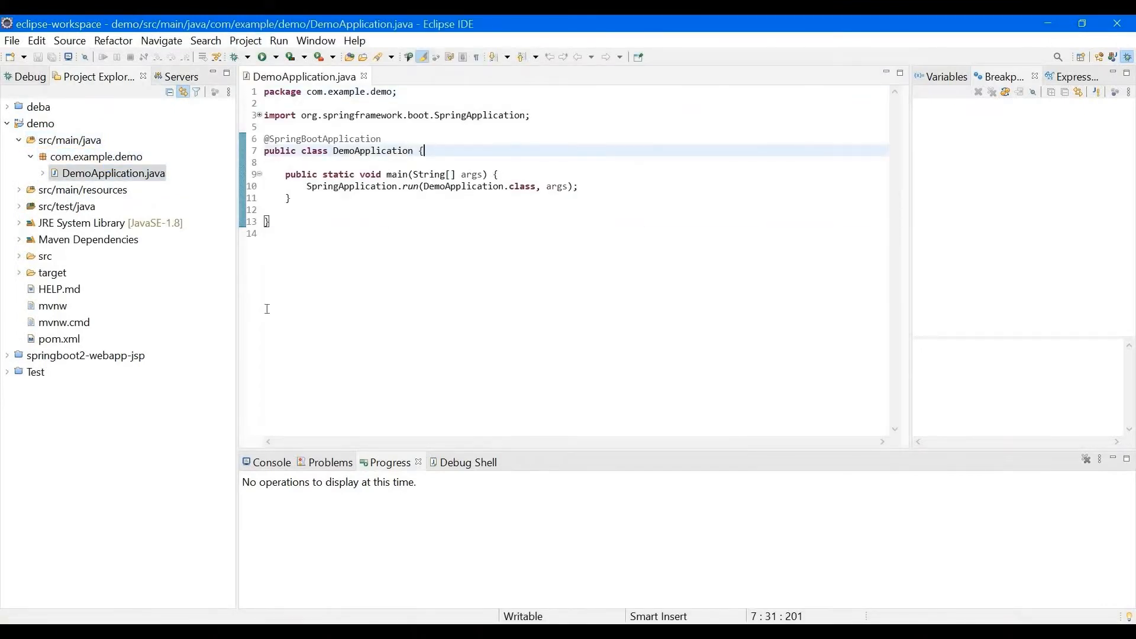
left_click(126, 161)
right_click(126, 160)
mouse_move(354, 167)
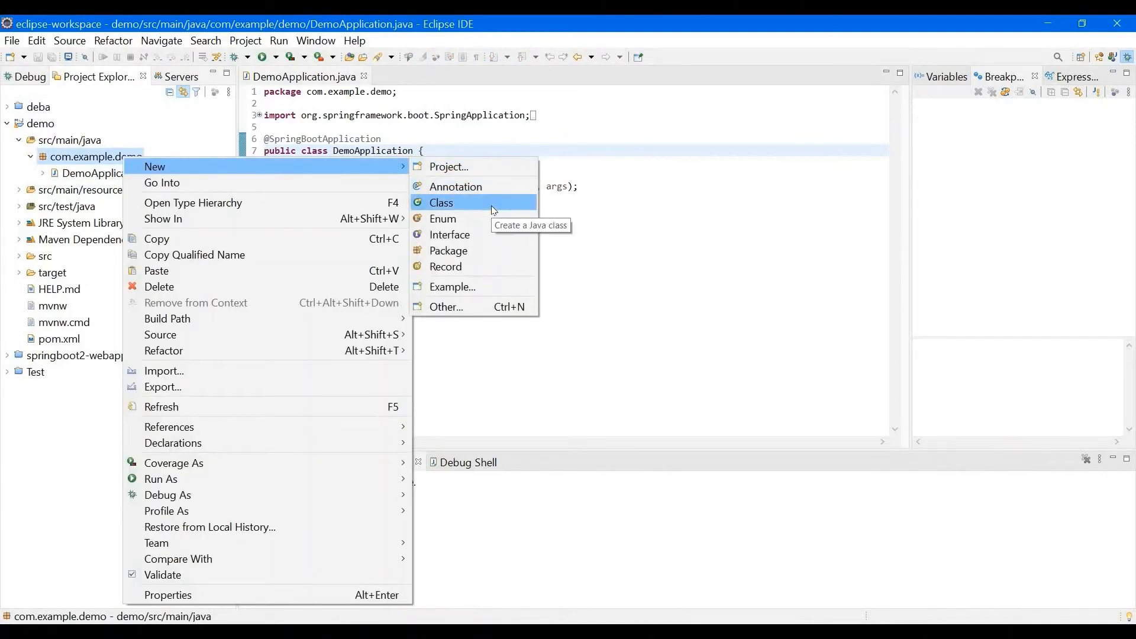
left_click(514, 203)
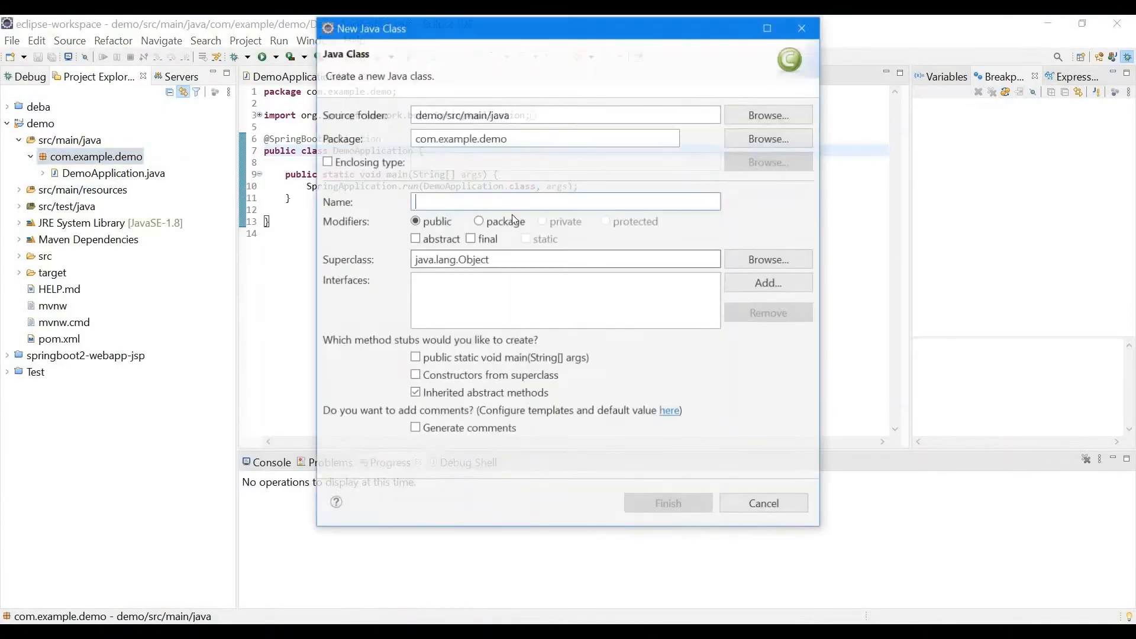
type("Hello")
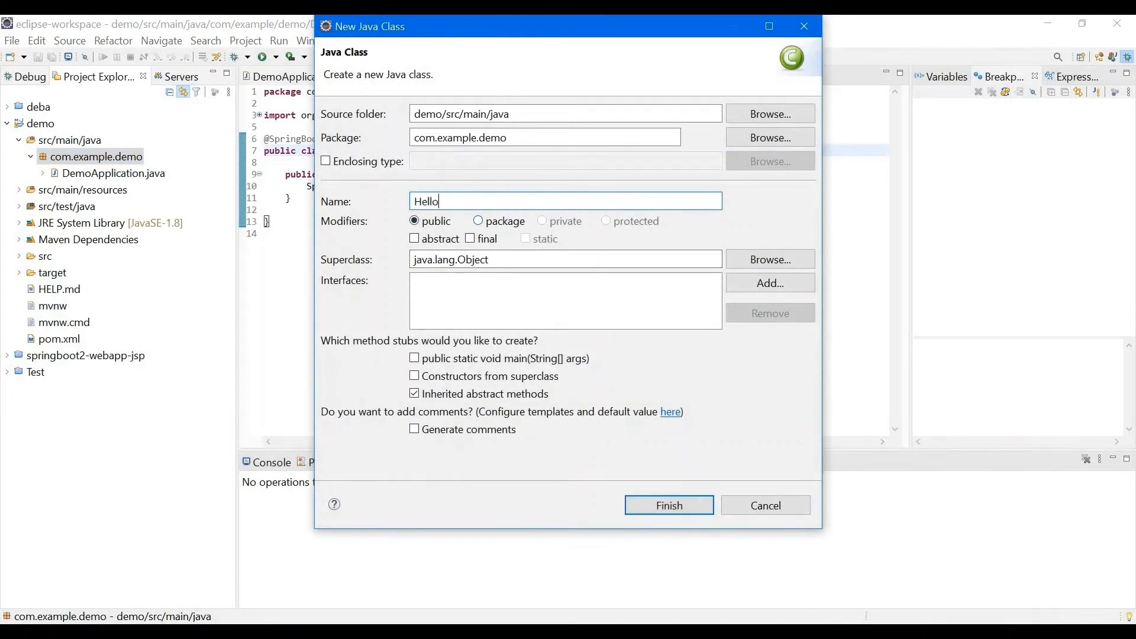
type("World")
left_click(669, 505)
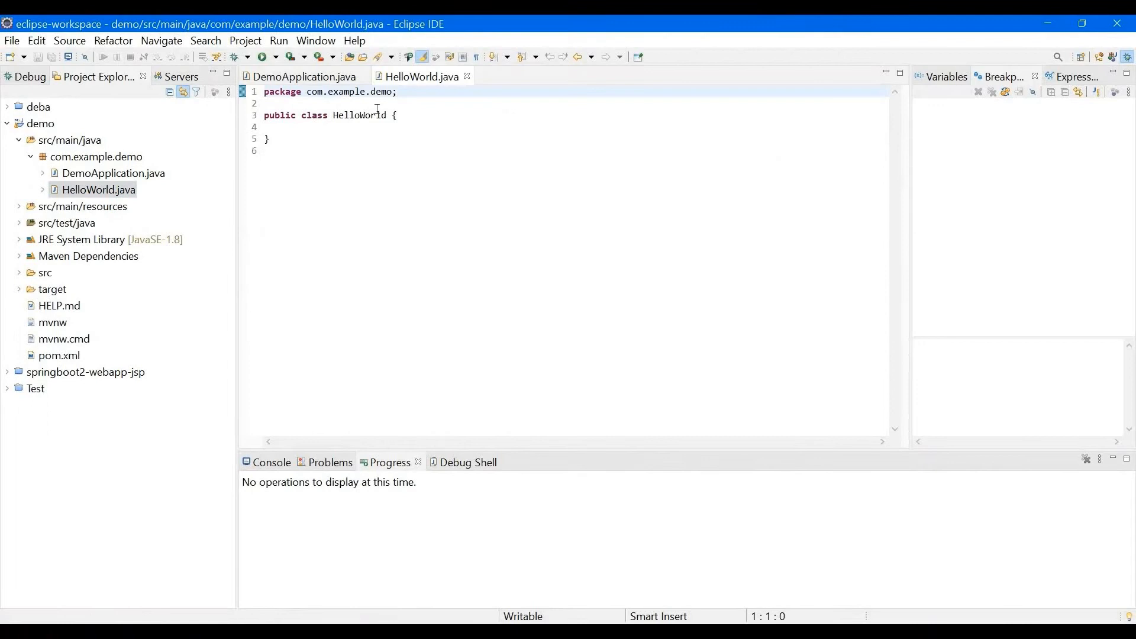
left_click(378, 107)
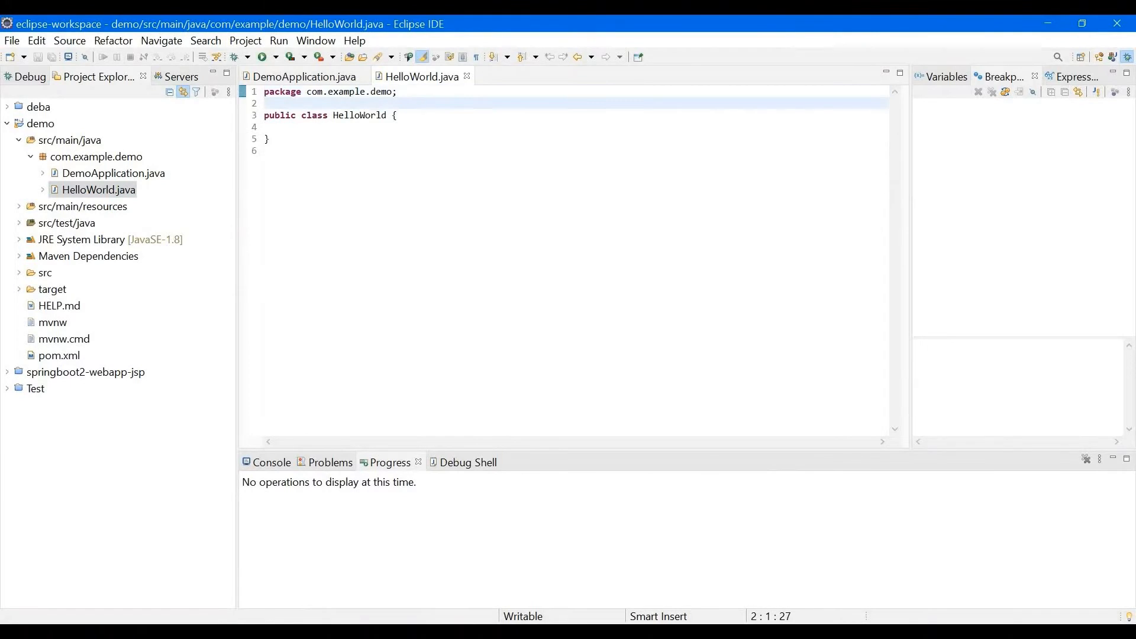
key("Return")
key("Return")
key("Return")
type("@Res")
key("ctrl+space")
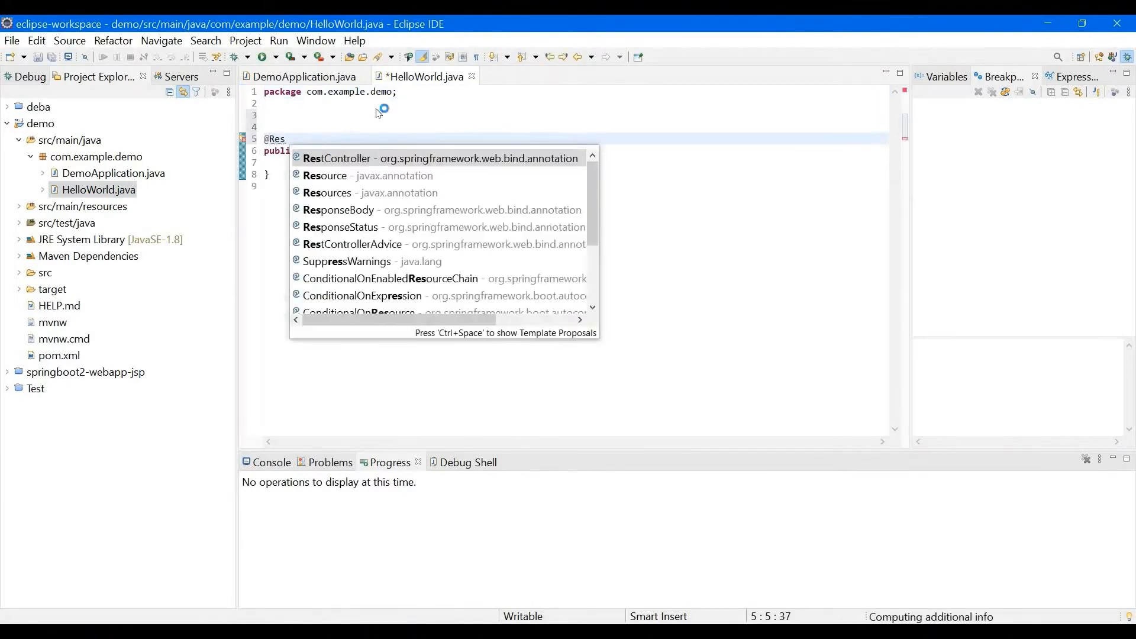
key("Return")
Add a public String helloWorld() method that returns "helloWorld" to the HelloWorld class, then format and save the file.
left_click(443, 148)
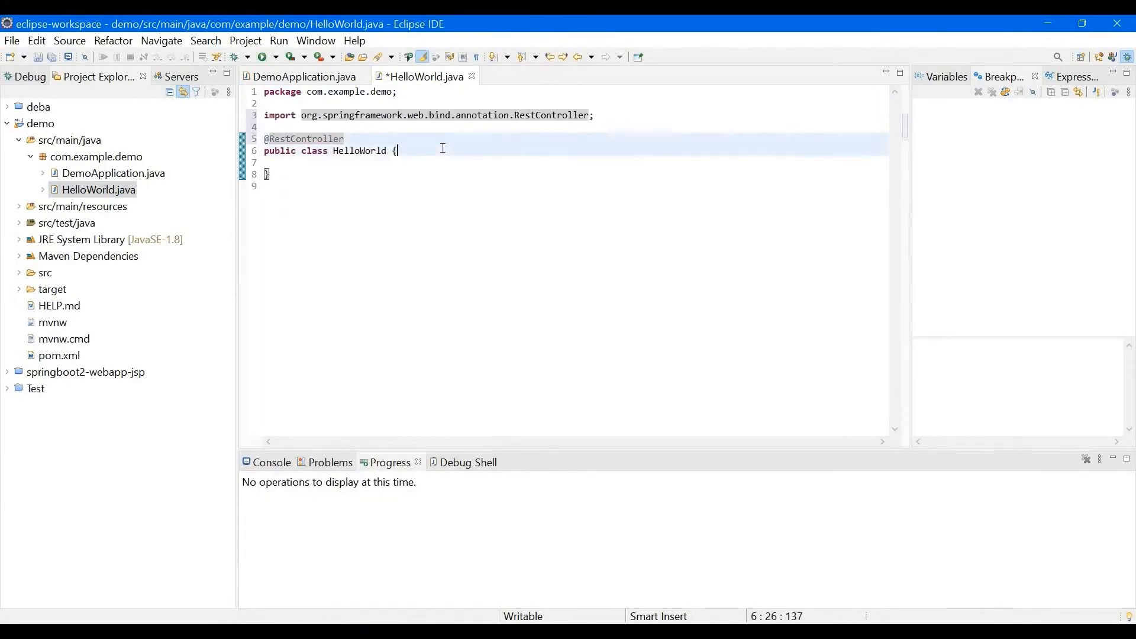
key("Return")
key("Return")
type("get")
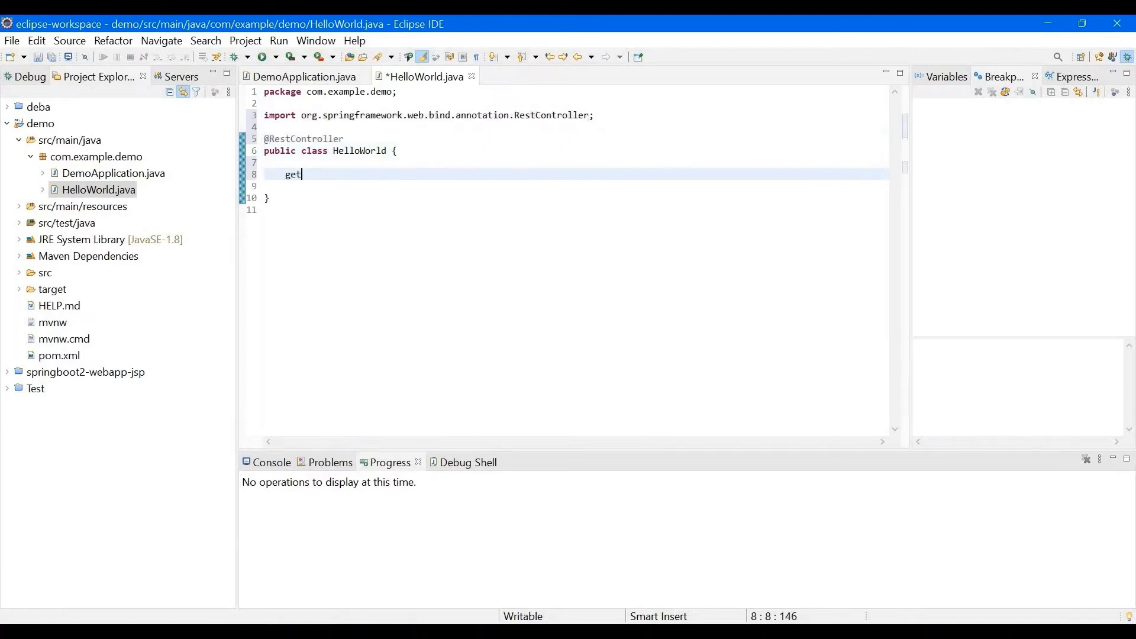
type("public String")
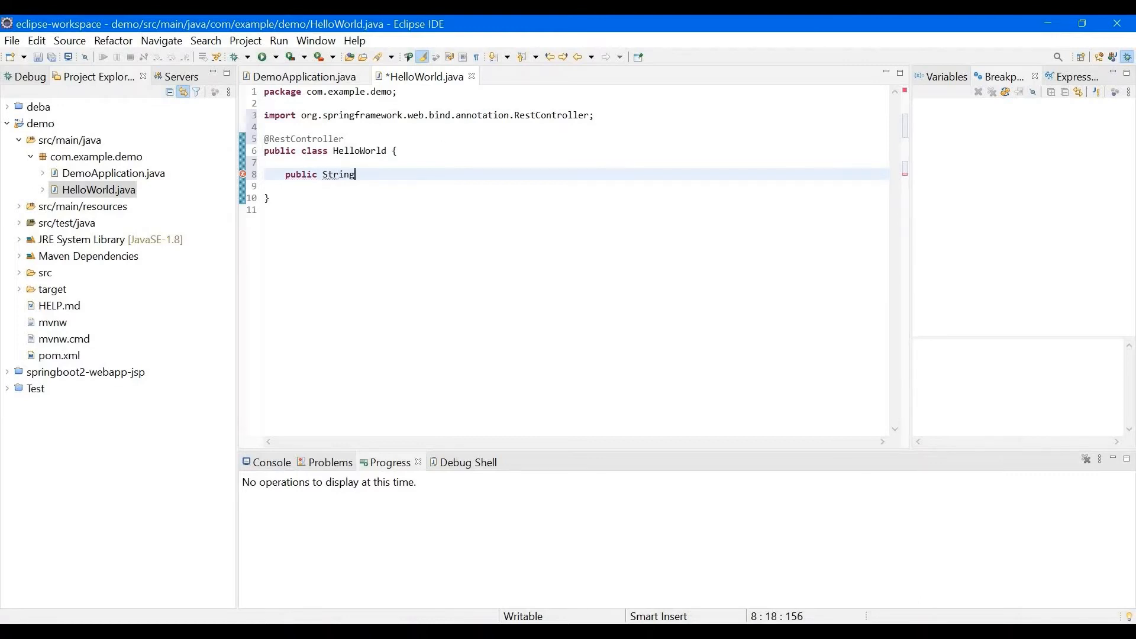
type(" helloWorld() {")
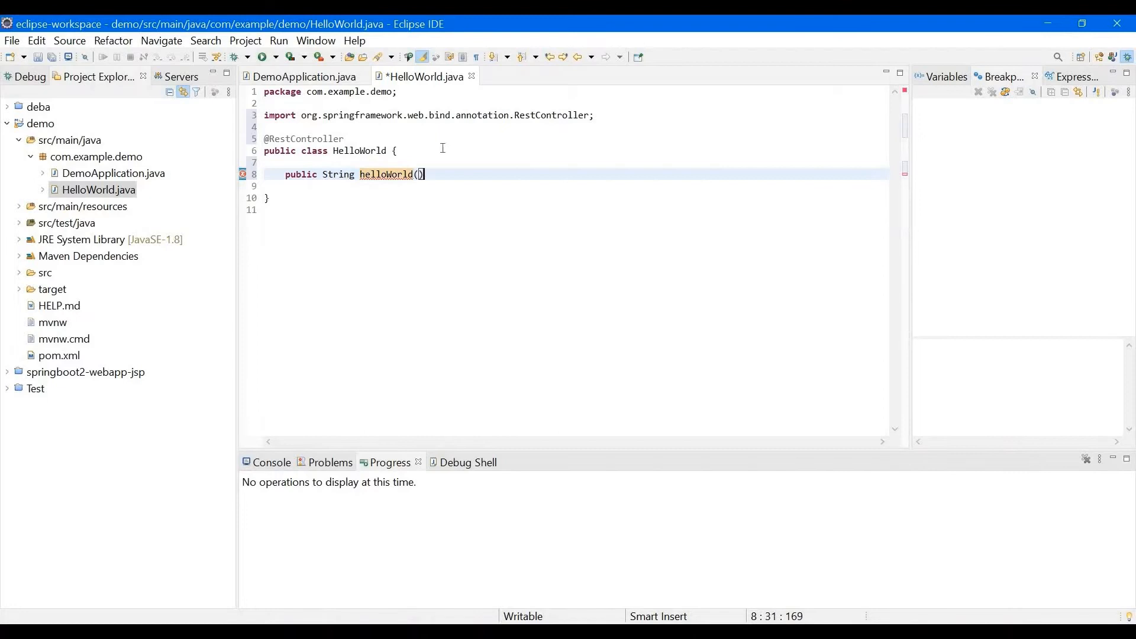
key("Return")
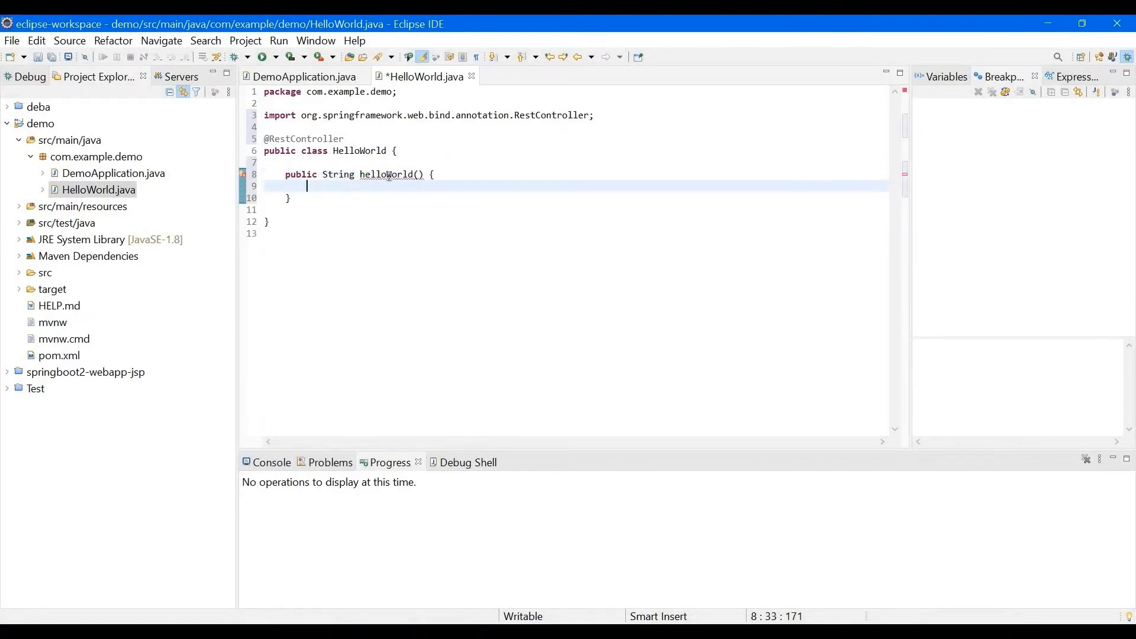
left_click(406, 226)
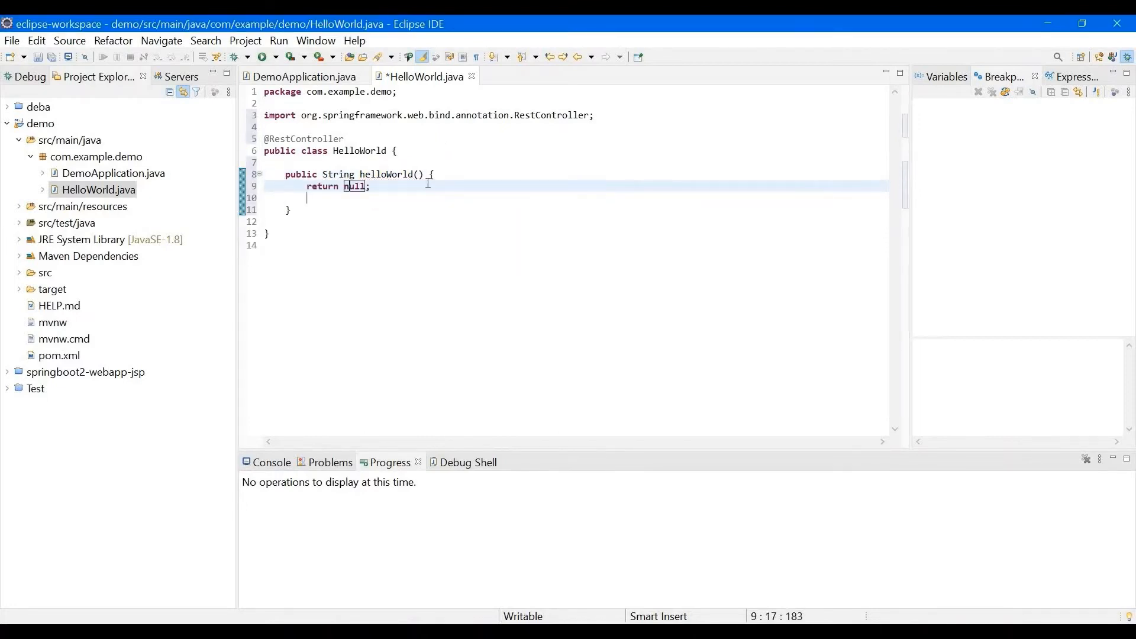
type("\"helloWorld")
key("ctrl+a")
key("ctrl+shift+f")
left_click(407, 197)
key("ctrl+s")
left_click(360, 151)
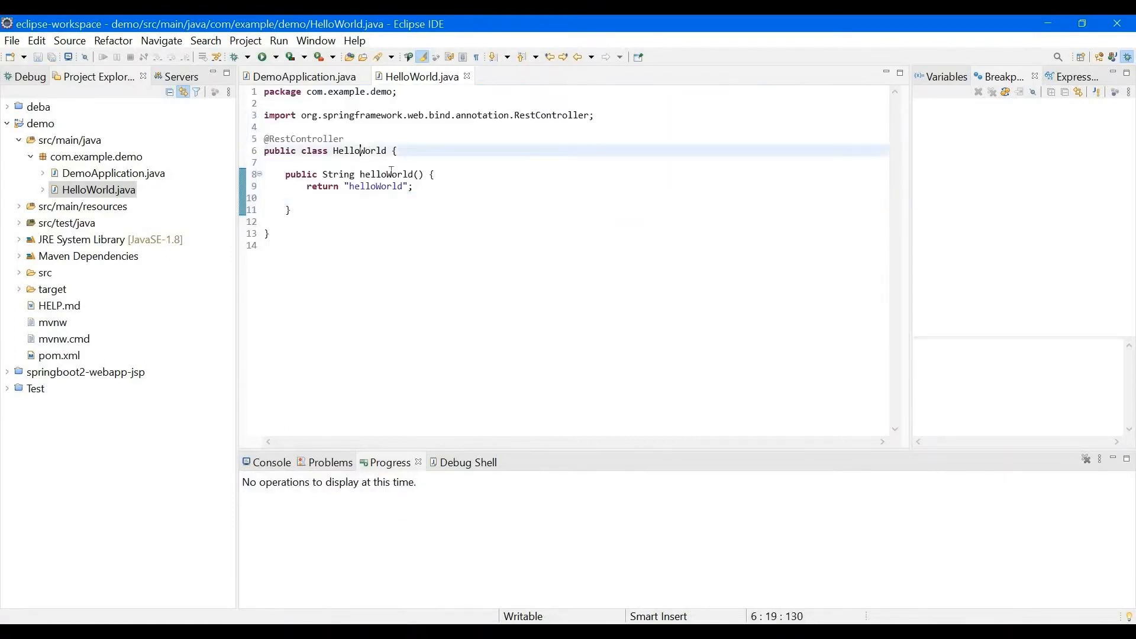
left_click(391, 173)
left_click(410, 164)
key("Return")
type("@")
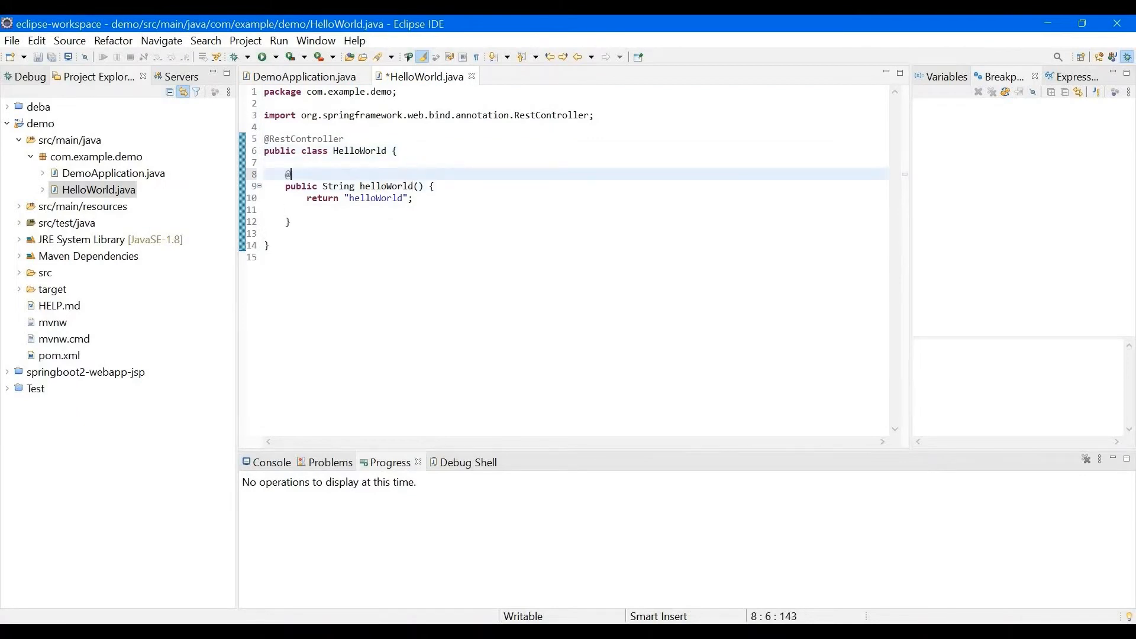
type("get")
key("ctrl+space")
key("Return")
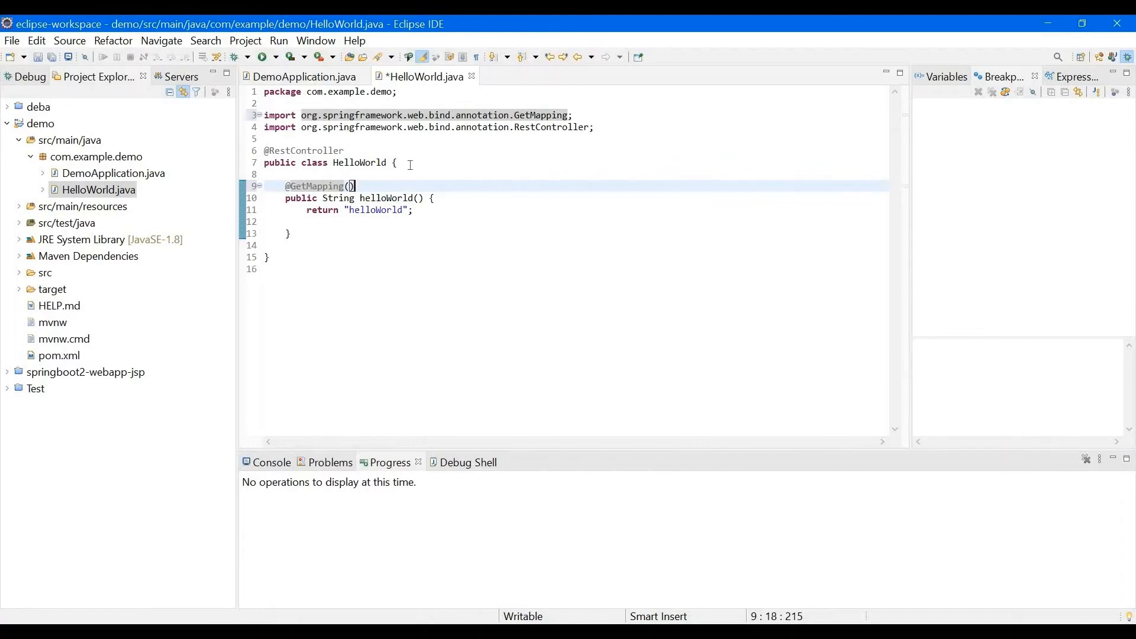
type("(")
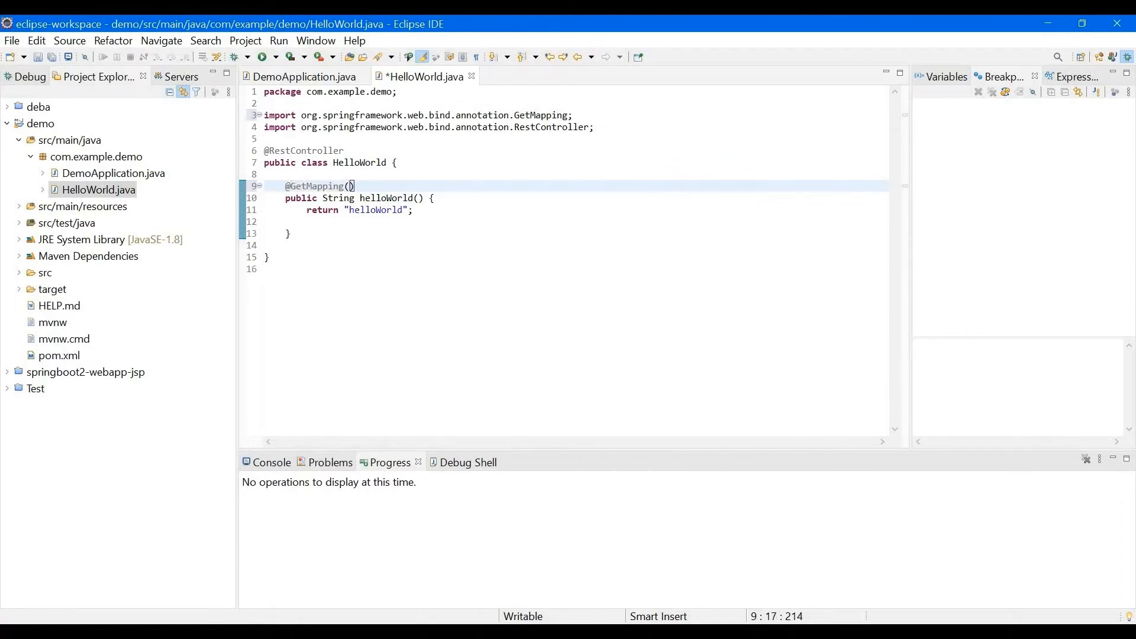
type("\"/")
left_click(466, 215)
key("ctrl+s")
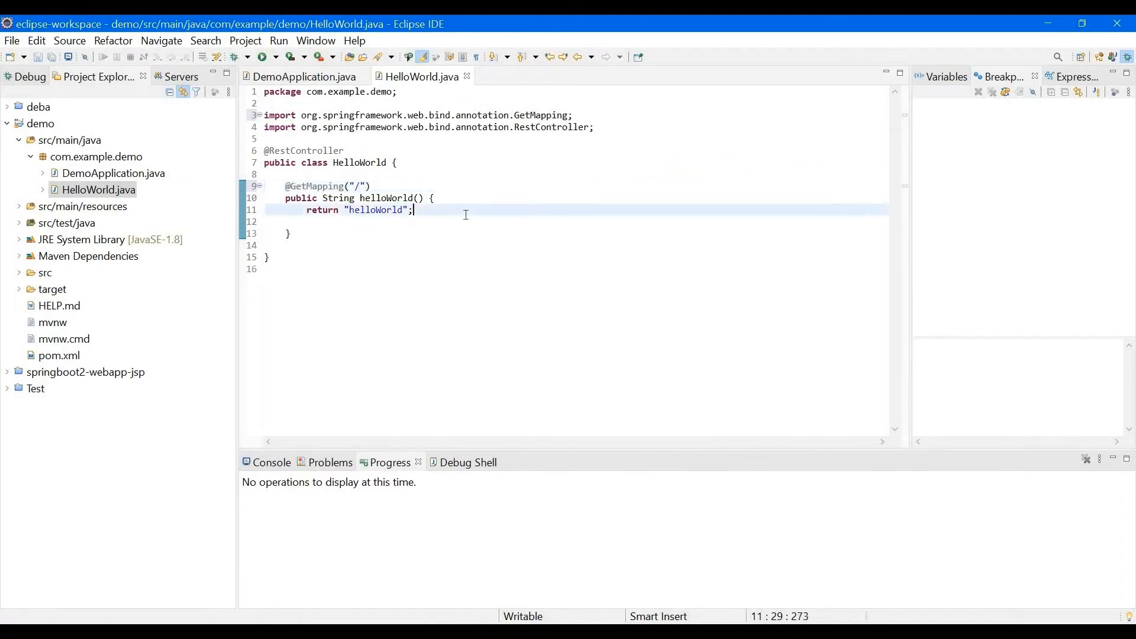
key("ctrl+a")
left_click(464, 213)
left_click(414, 257)
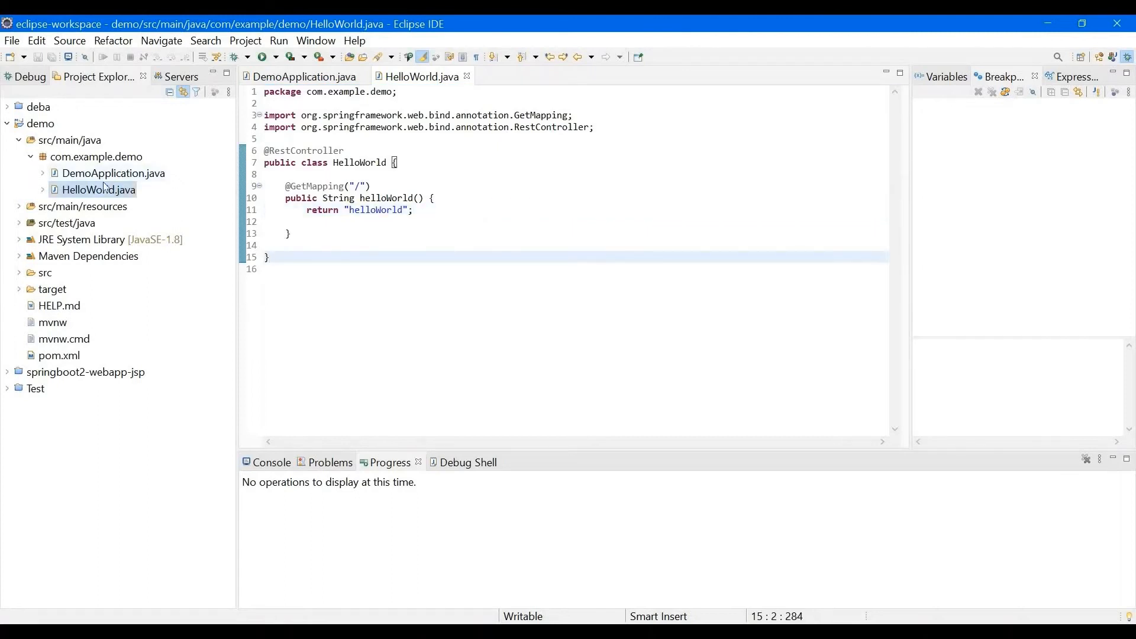
Run DemoApplication.java as the demo project's application.
left_click(94, 189)
left_click(110, 174)
left_click(264, 61)
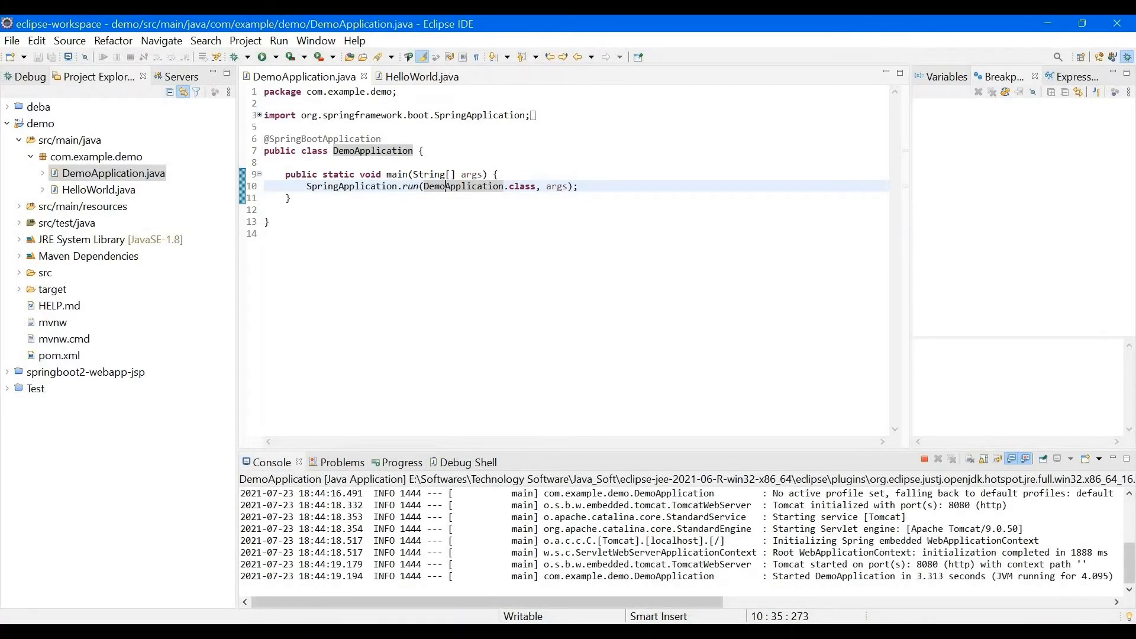
Switch to the browser and load localhost:8080 in a new tab to check the application's response.
key("alt+Tab")
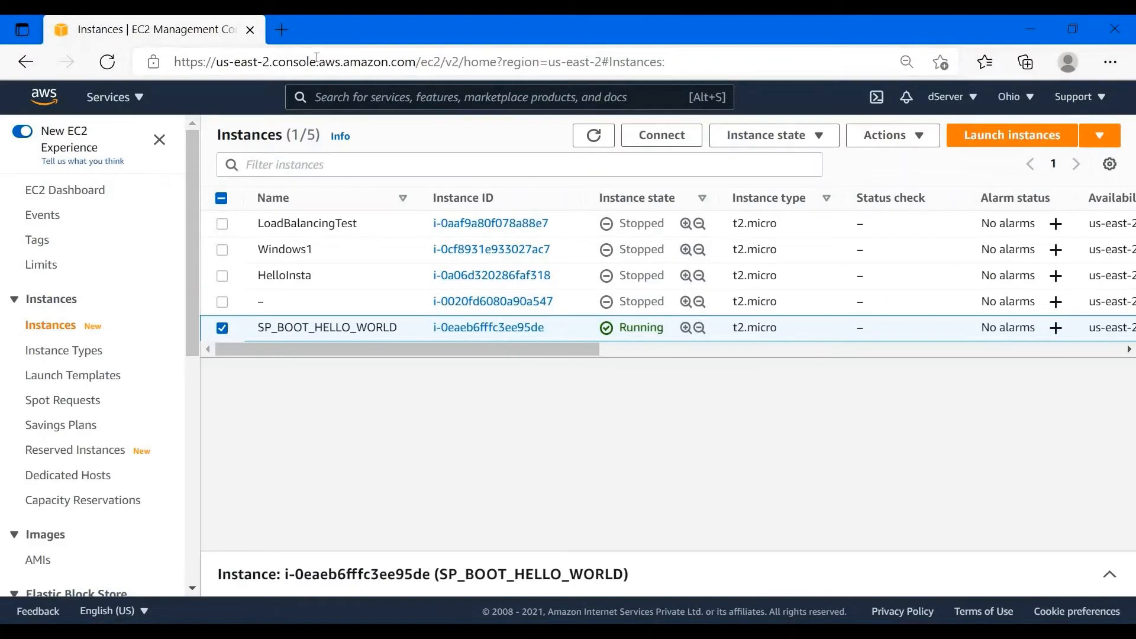
key("ctrl+t")
left_click(318, 58)
type("loca")
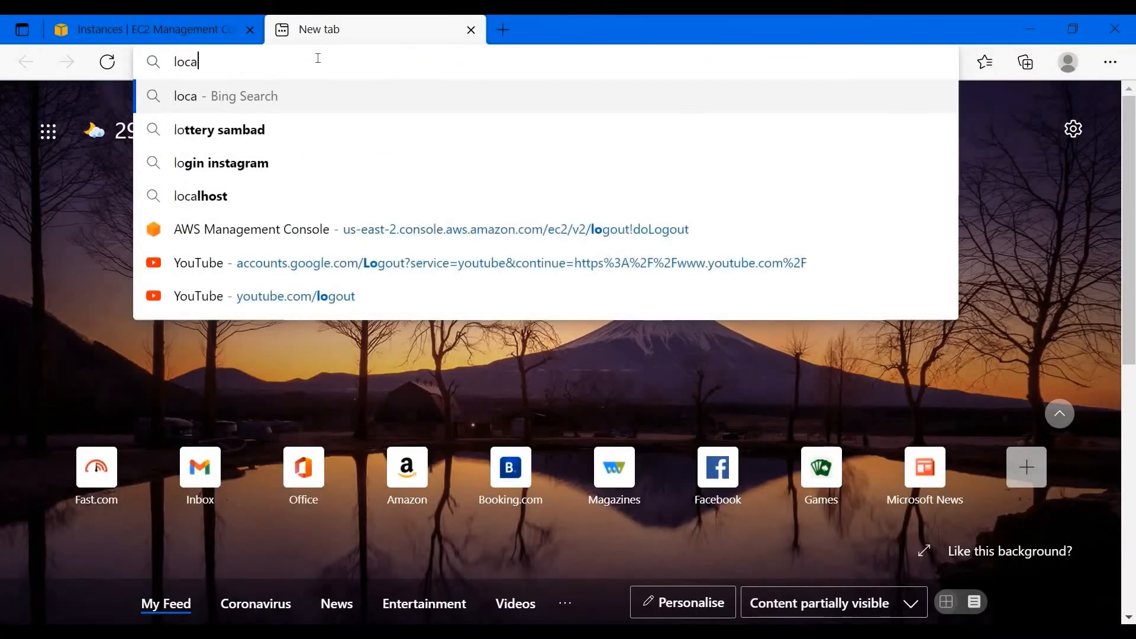
type("lho")
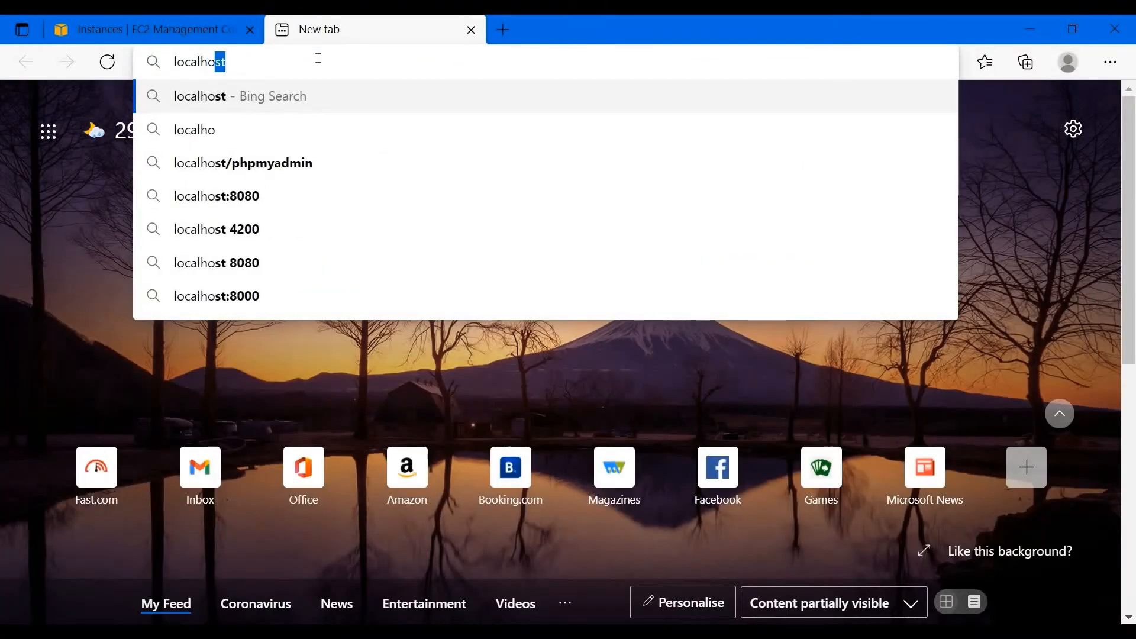
key("Down")
key("Down")
key("Down")
key("Return")
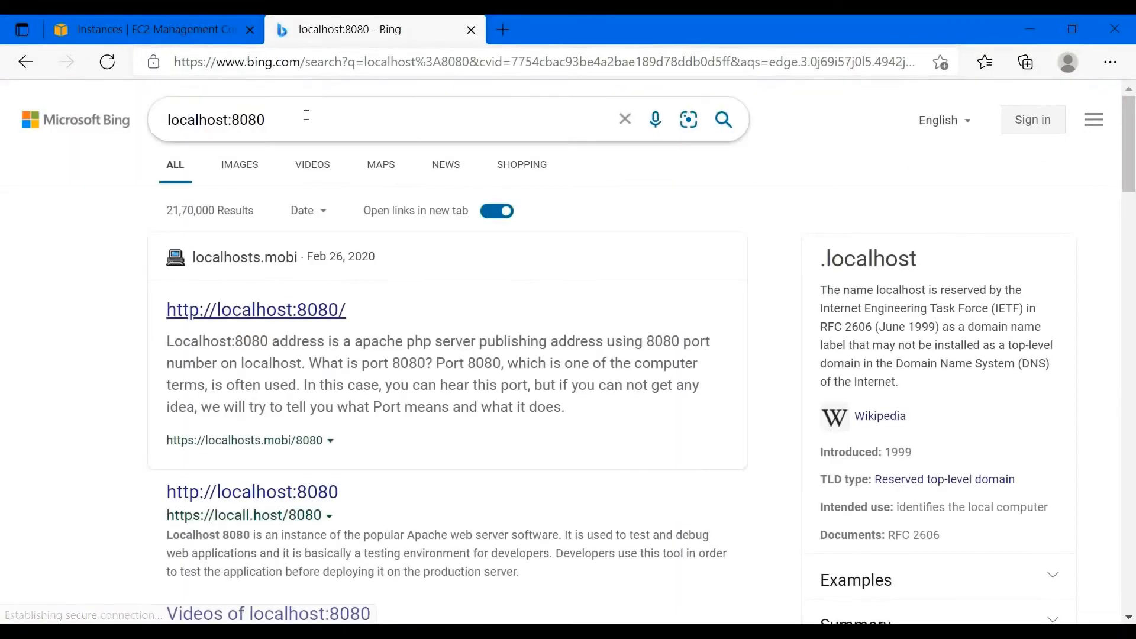
left_click(306, 114)
key("ctrl+x")
left_click(344, 62)
key("ctrl+v")
key("Return")
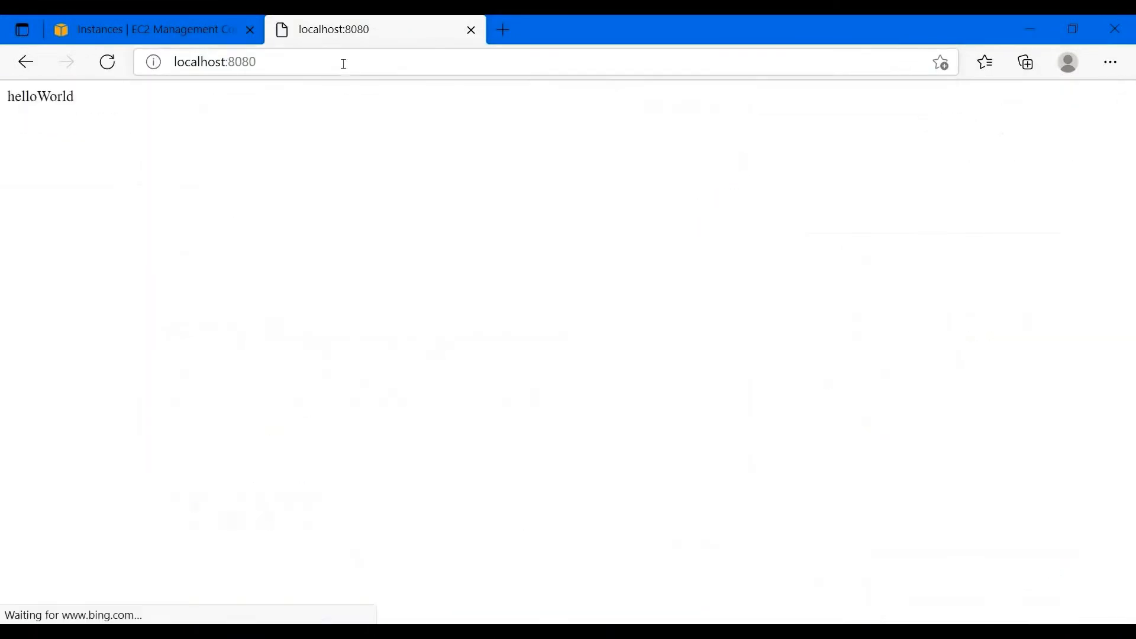
left_click_drag(7, 101, 89, 116)
left_click(380, 99)
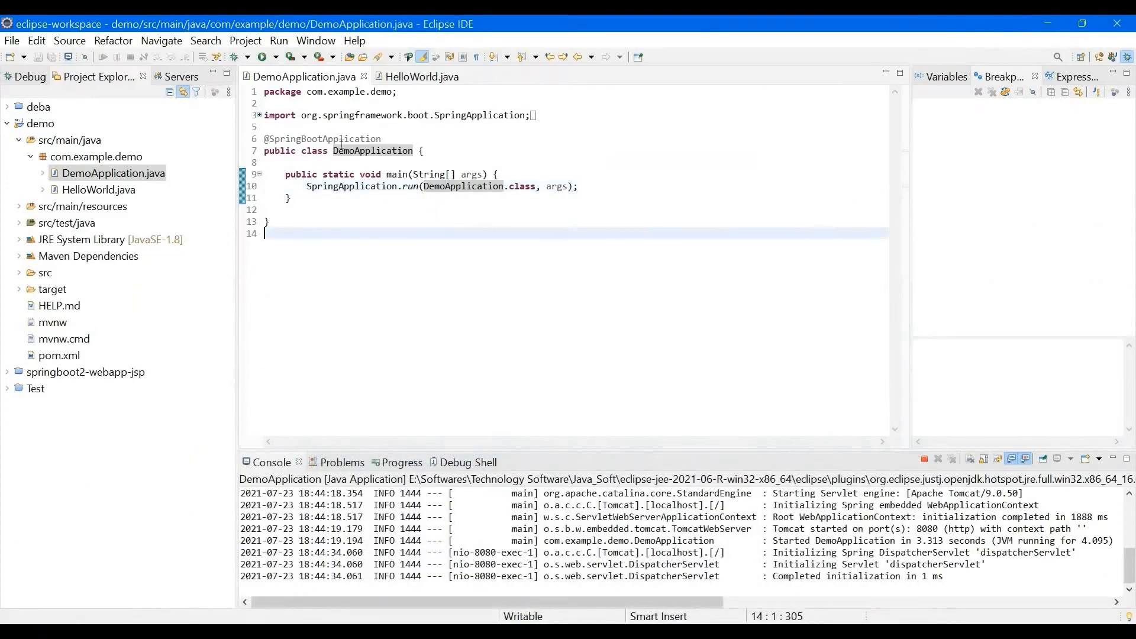
Change the string returned in HelloWorld.java to "Hello World", save the file, and stop the running application.
double_click(119, 190)
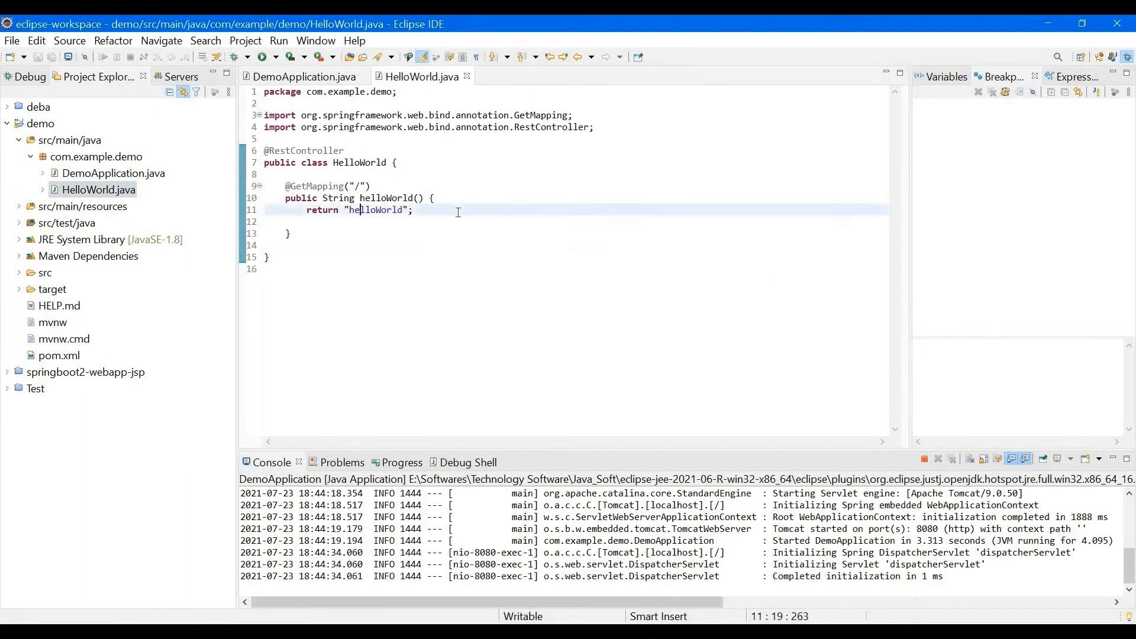
key("BackSpace")
key("BackSpace")
type("H")
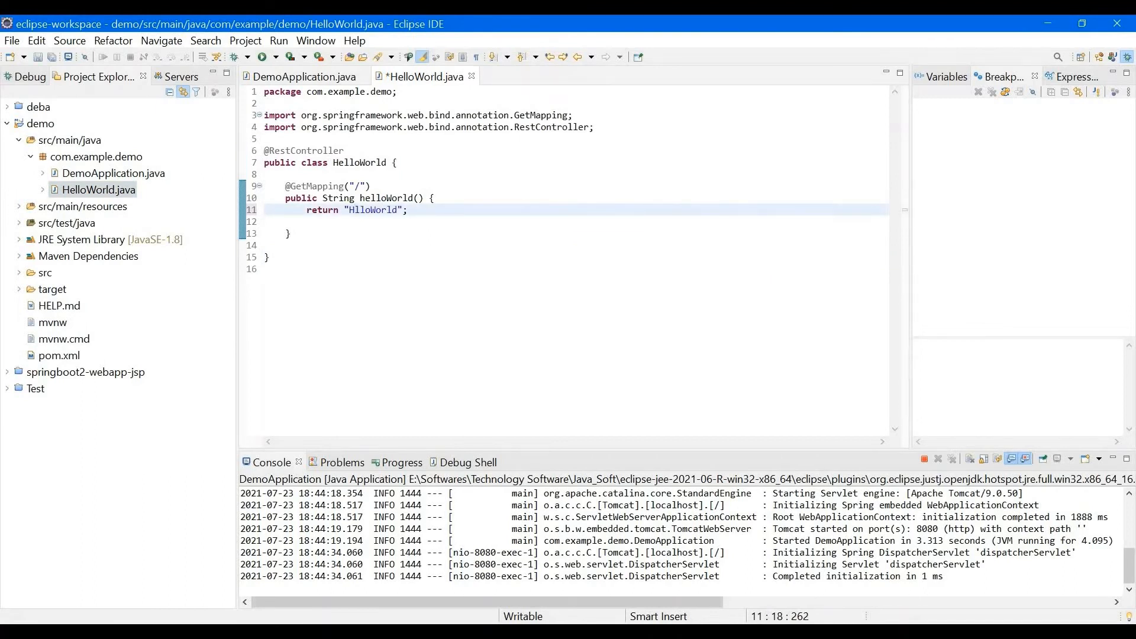
type("e")
key("Down")
key("Down")
key("Up")
key("Left")
key("Left")
key("Left")
key("Left")
key("Left")
key("Left")
key("Left")
key("Left")
key("ctrl+s")
left_click(924, 459)
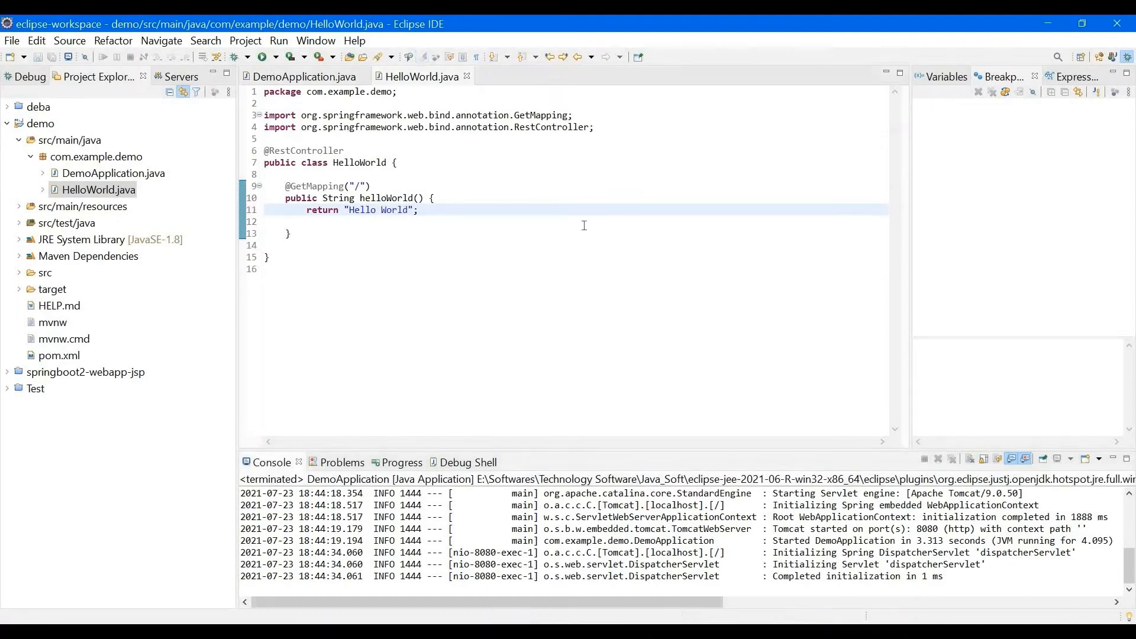
key("Down")
Collapse the project tree, then refresh the demo project and run Maven clean on it.
left_click(175, 93)
left_click(50, 126)
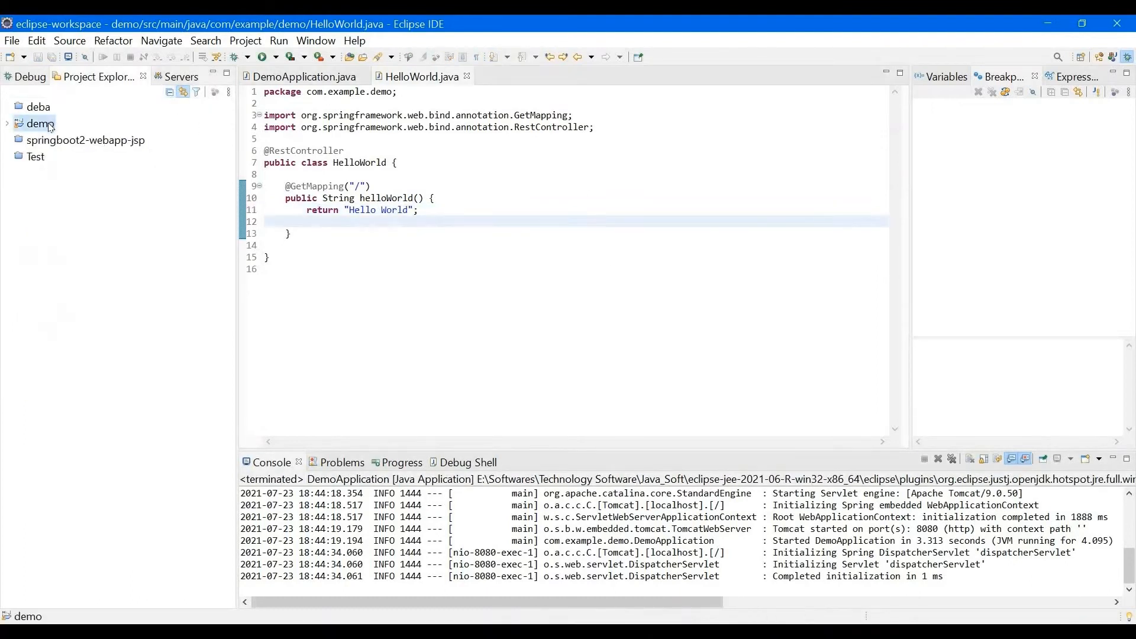
right_click(49, 124)
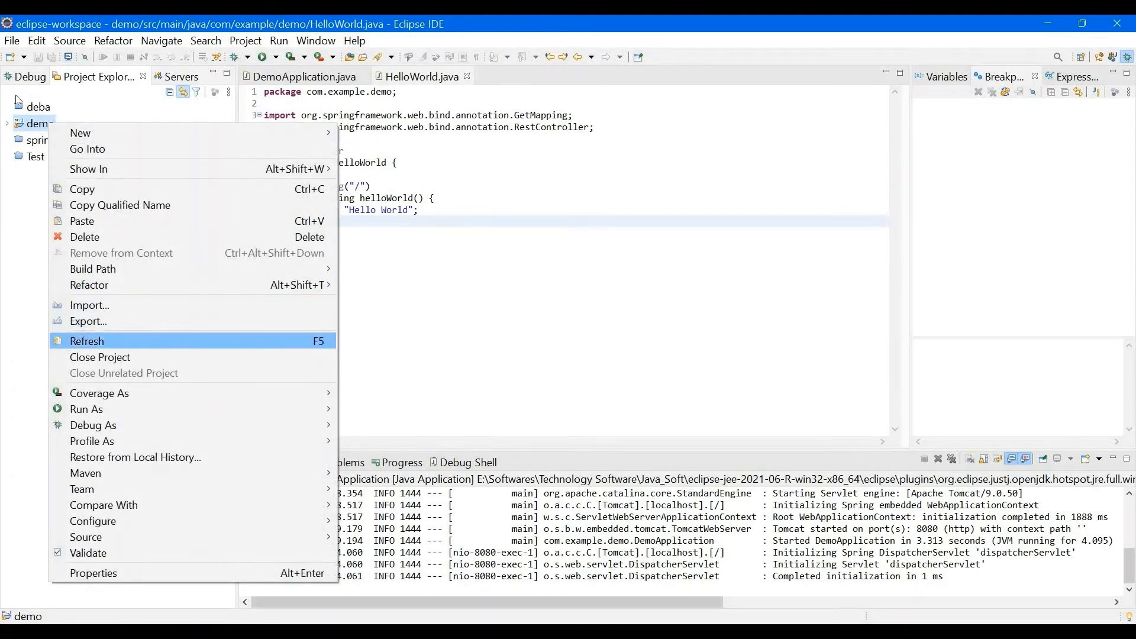
left_click(95, 341)
right_click(47, 127)
mouse_move(123, 415)
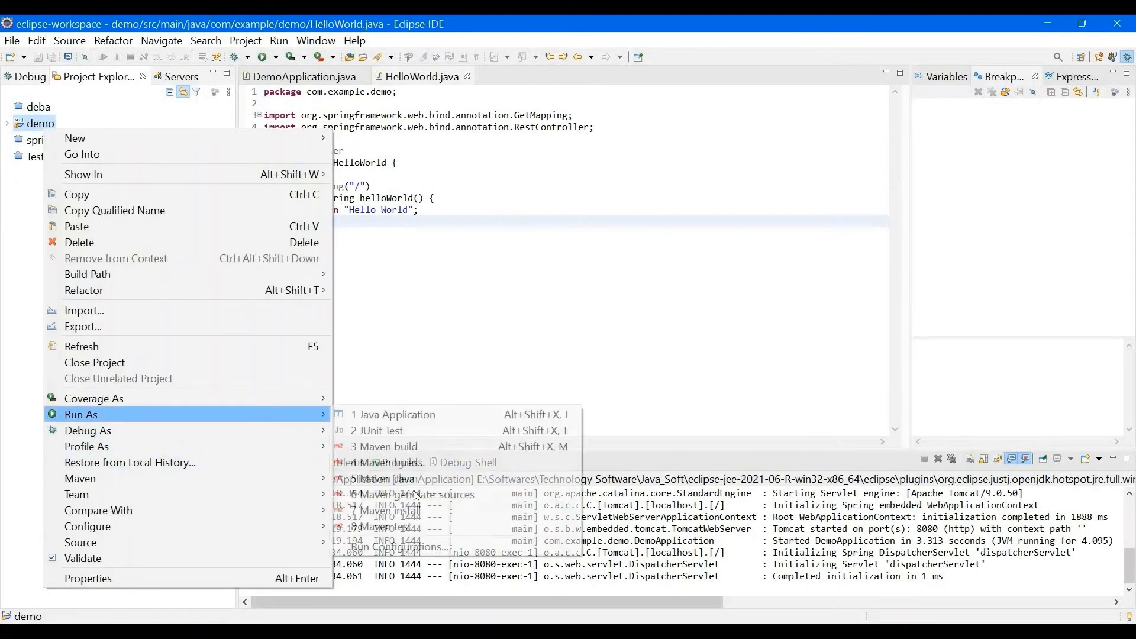
left_click(399, 477)
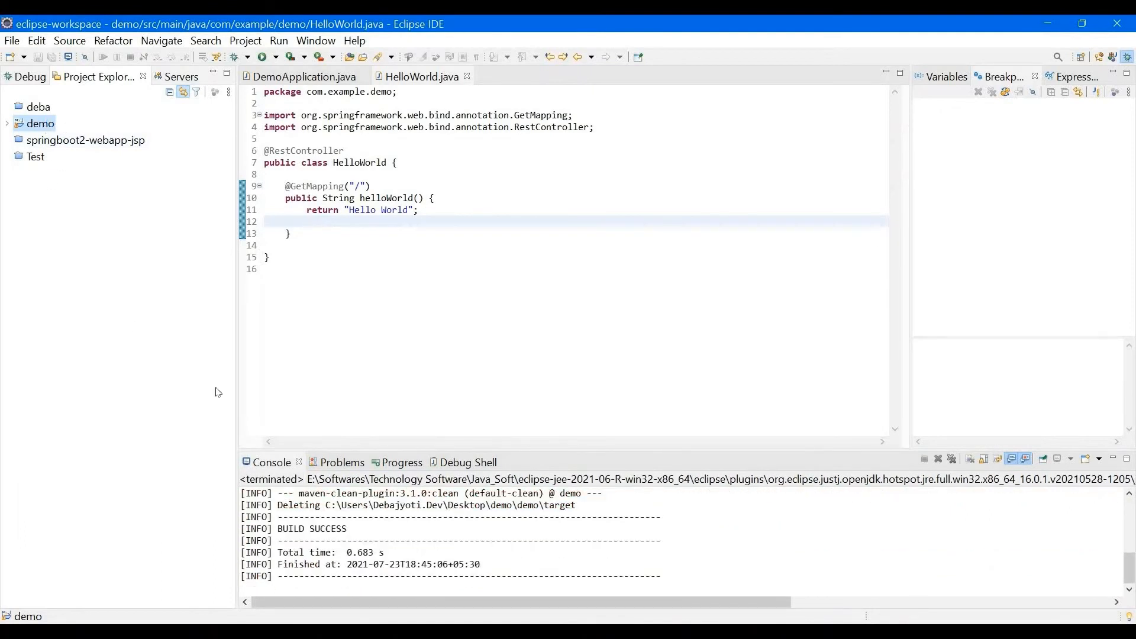
Run Maven install on the demo project and switch to the EC2 instances list in the browser.
right_click(44, 125)
mouse_move(119, 409)
left_click(351, 500)
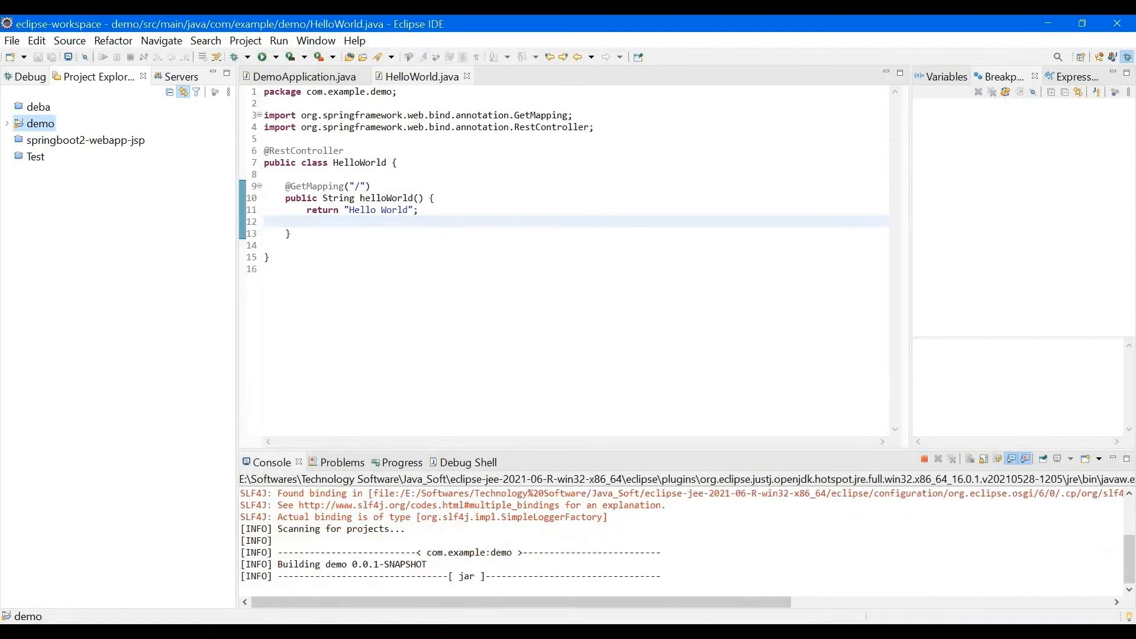
mouse_move(383, 631)
left_click(381, 577)
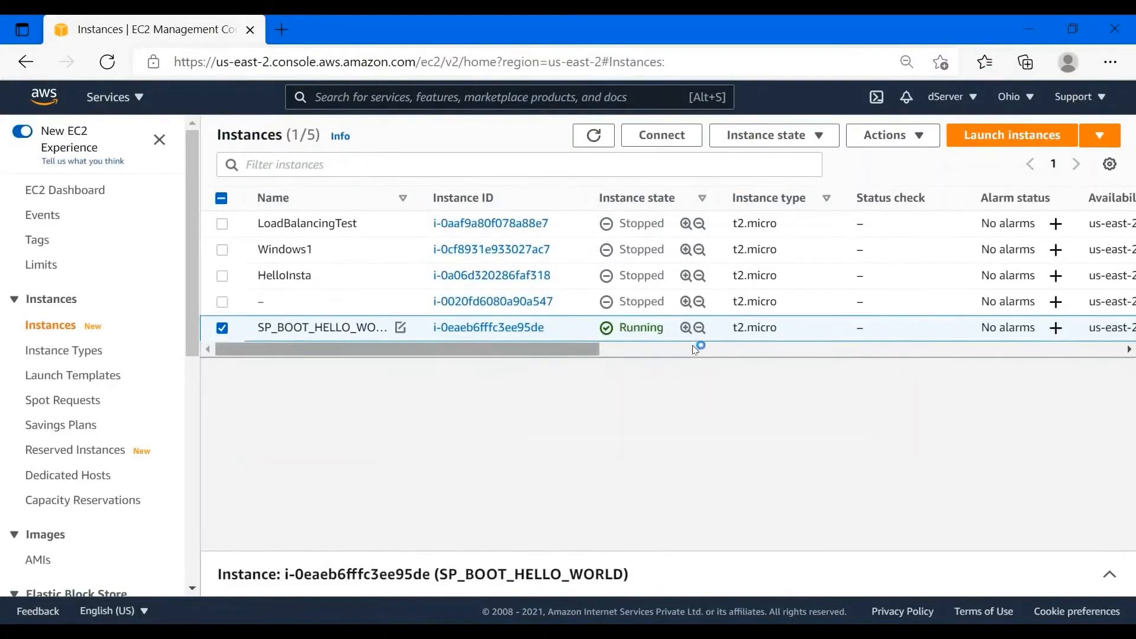
Reload the EC2 instances list and select the SP_BOOT_HELLO_WORLD instance, checking its status checks.
left_click(108, 62)
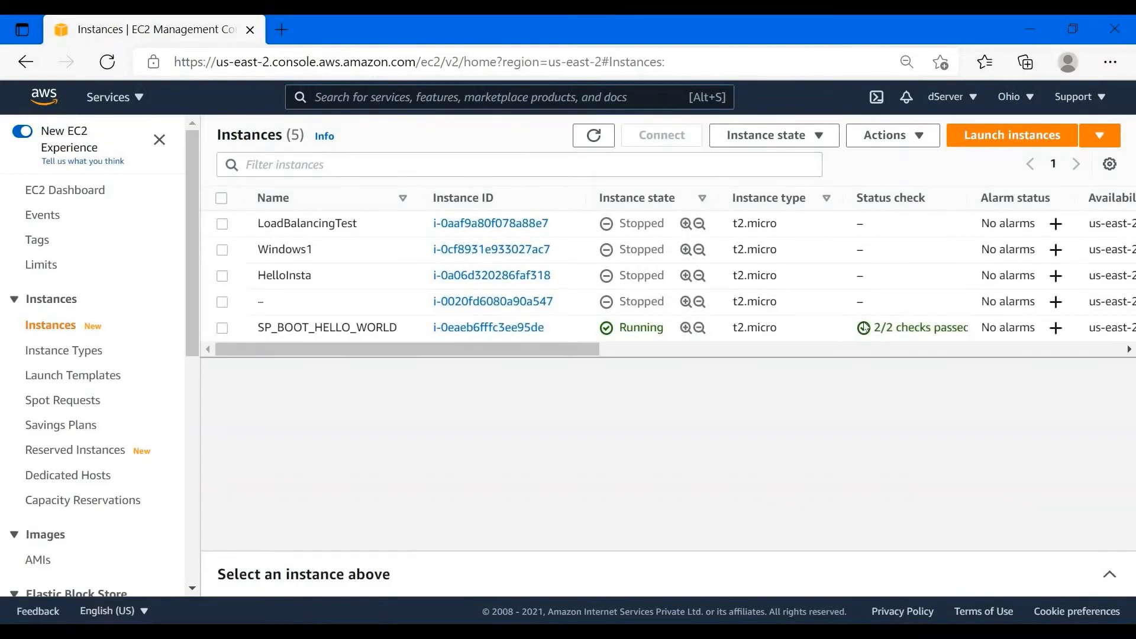
left_click(863, 327)
triple_click(946, 332)
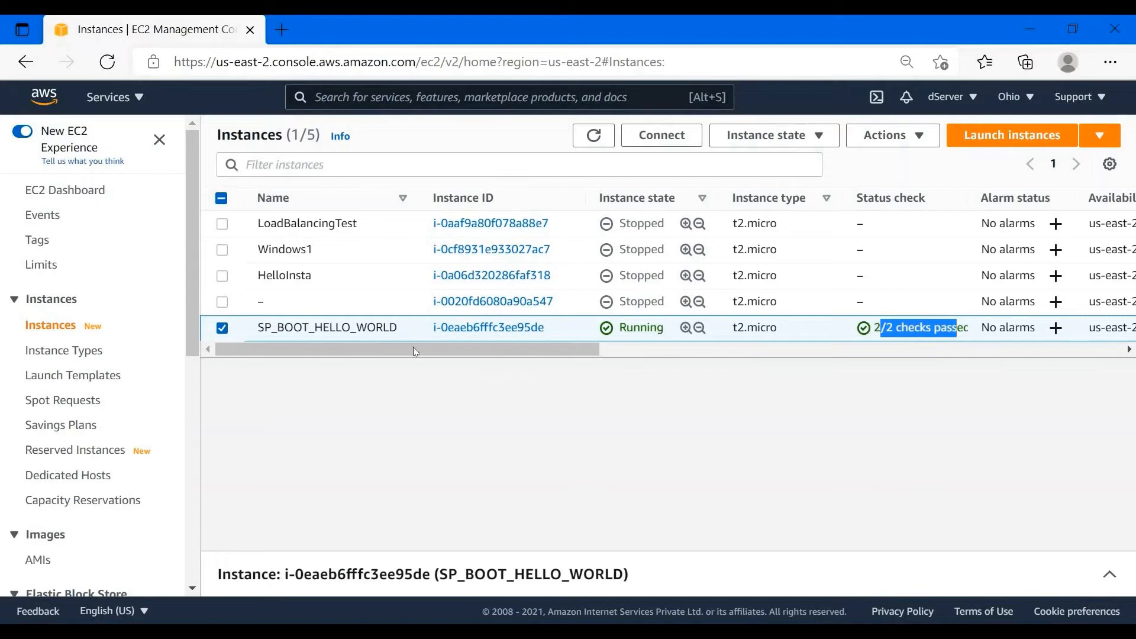
Open the connection options for SP_BOOT_HELLO_WORLD and copy the ec2-user login address from the SSH client example.
left_click(662, 134)
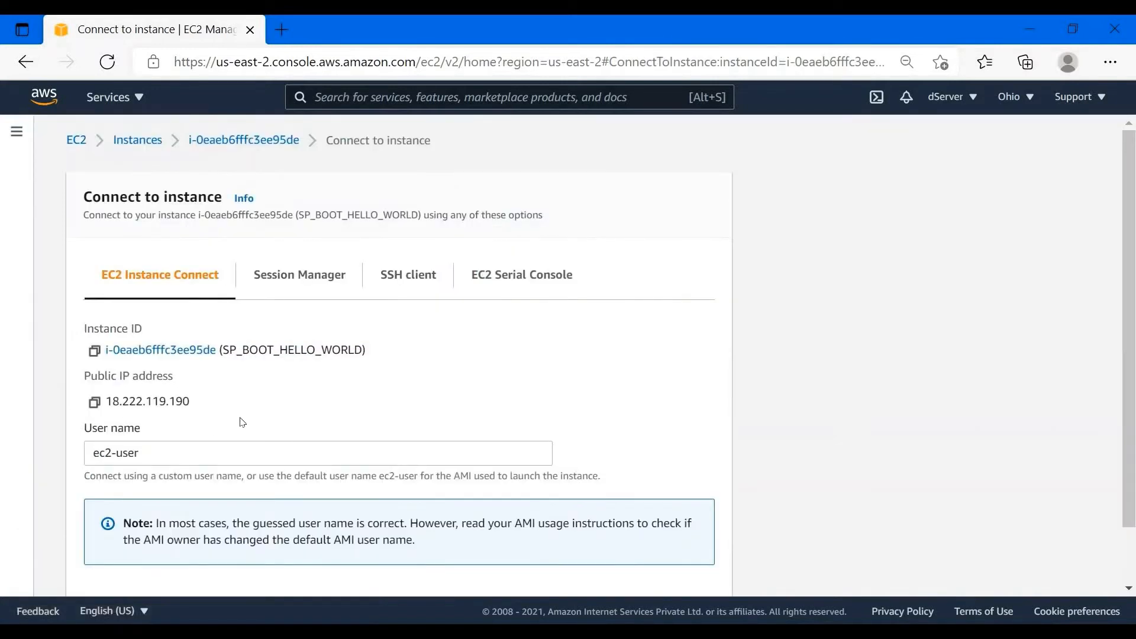
scroll(325, 325, "down", 1)
left_click(411, 215)
scroll(327, 435, "down", 1)
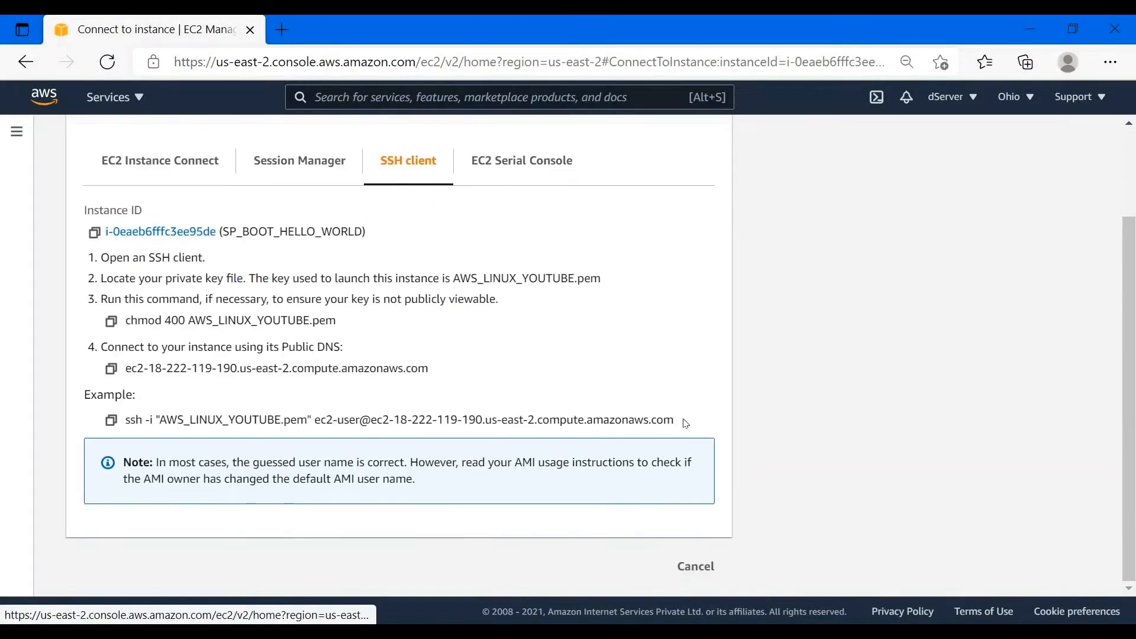
left_click_drag(674, 420, 318, 422)
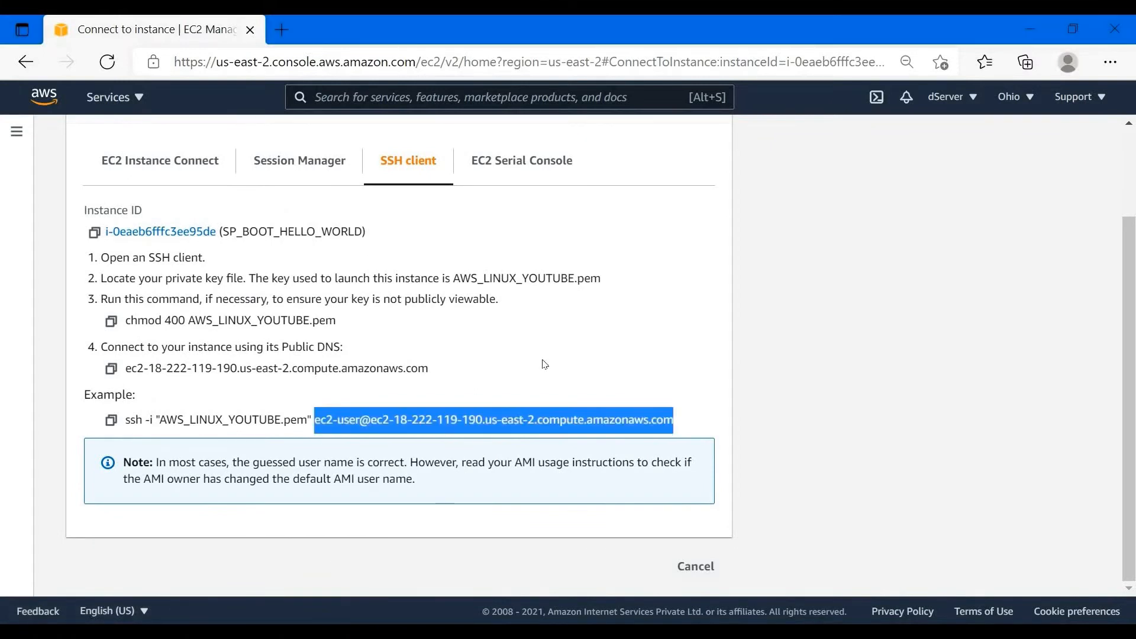
left_click(715, 465)
Launch WinSCP from the desktop and fill in the login with user ec2-user and host ec2-18-222-119-190.us-east-2.compute.amazonaws.com.
left_click_drag(869, 27, 827, 281)
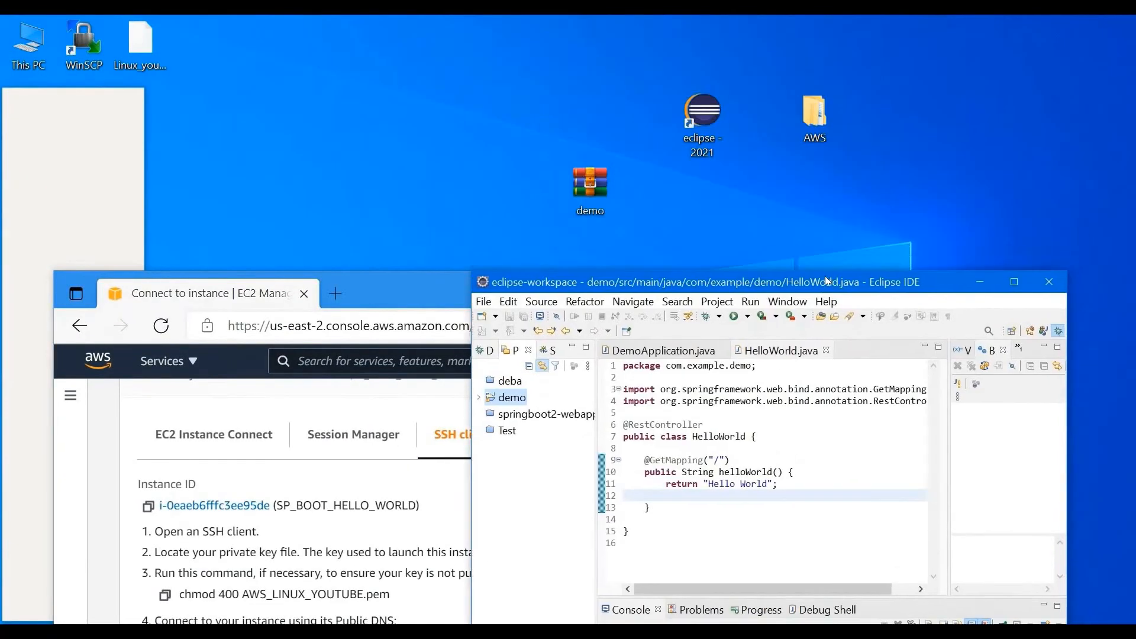
double_click(97, 51)
double_click(641, 283)
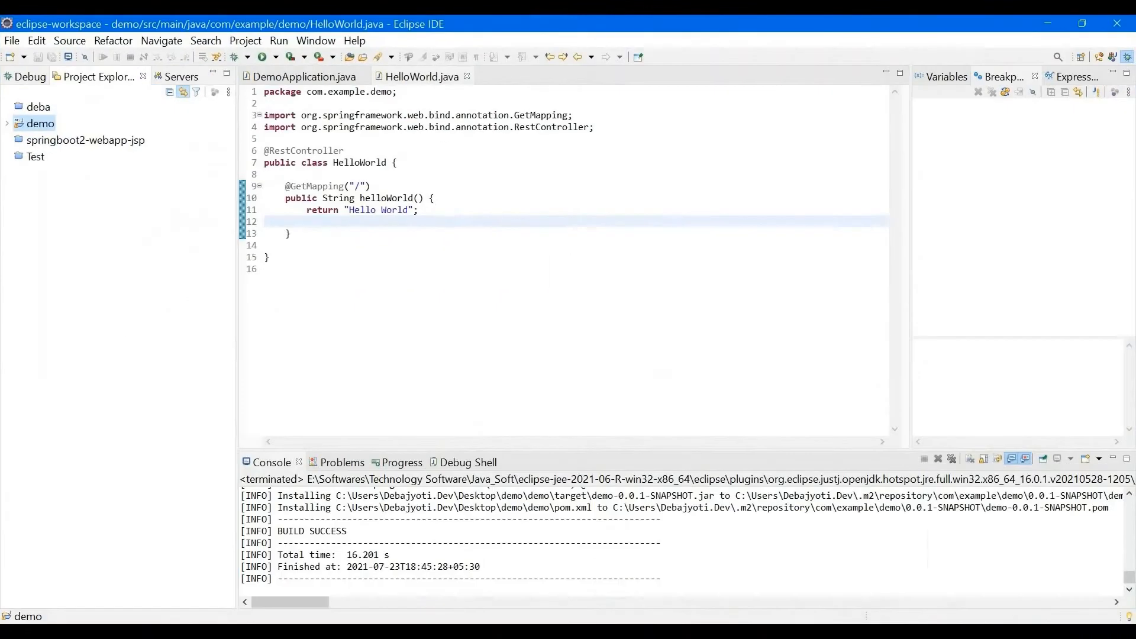
right_click(469, 633)
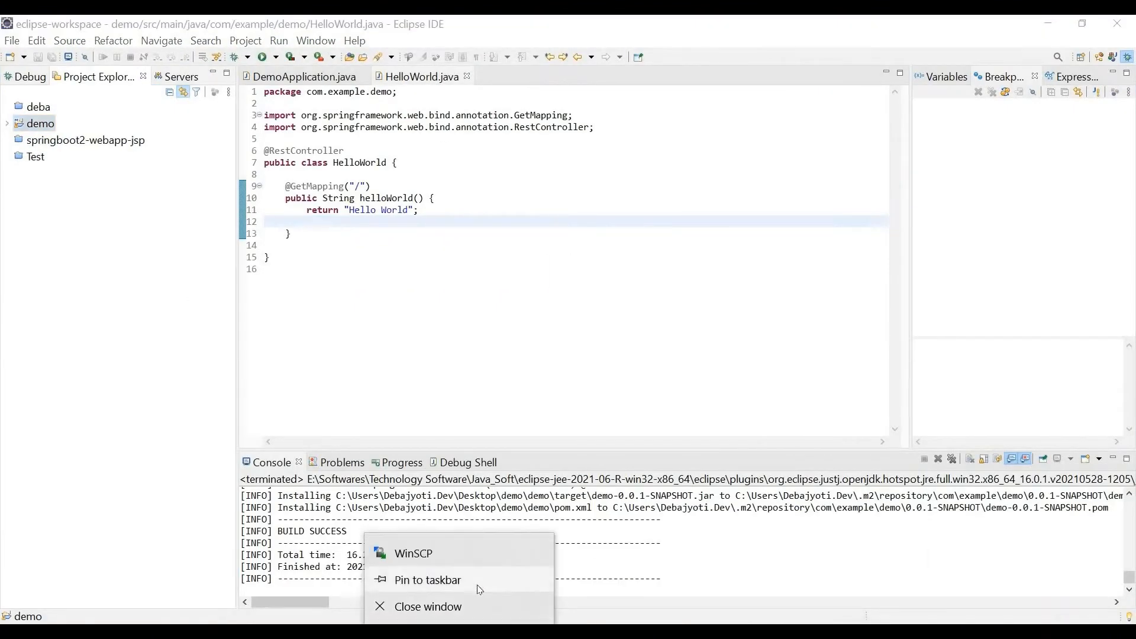
left_click(478, 585)
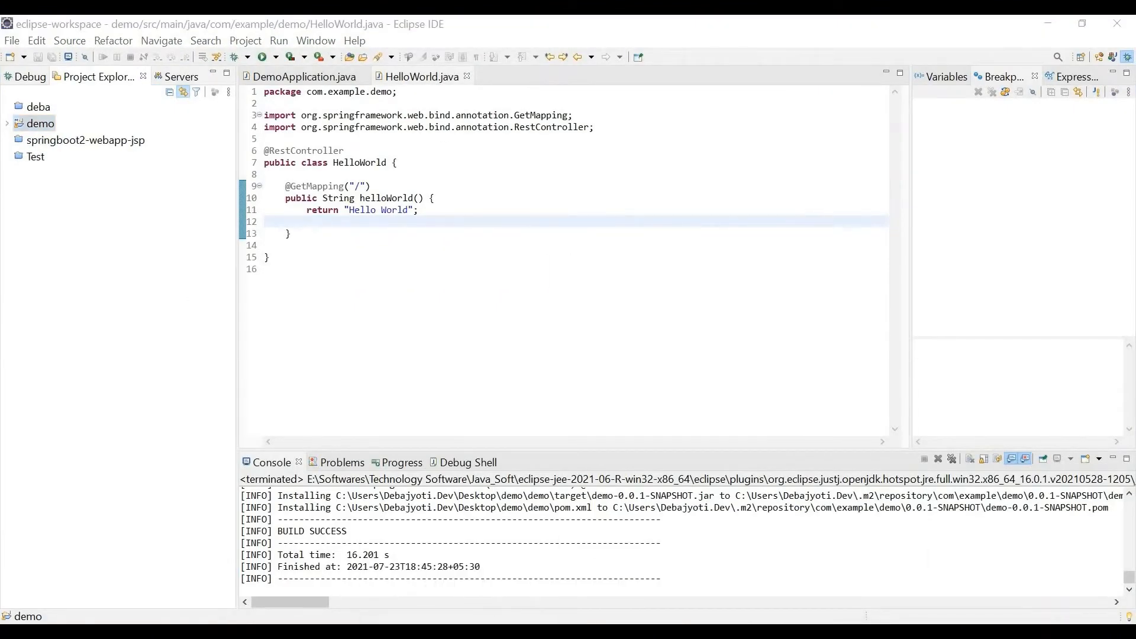
type("222-119-190.us-east-2.compute.amazonaws.com")
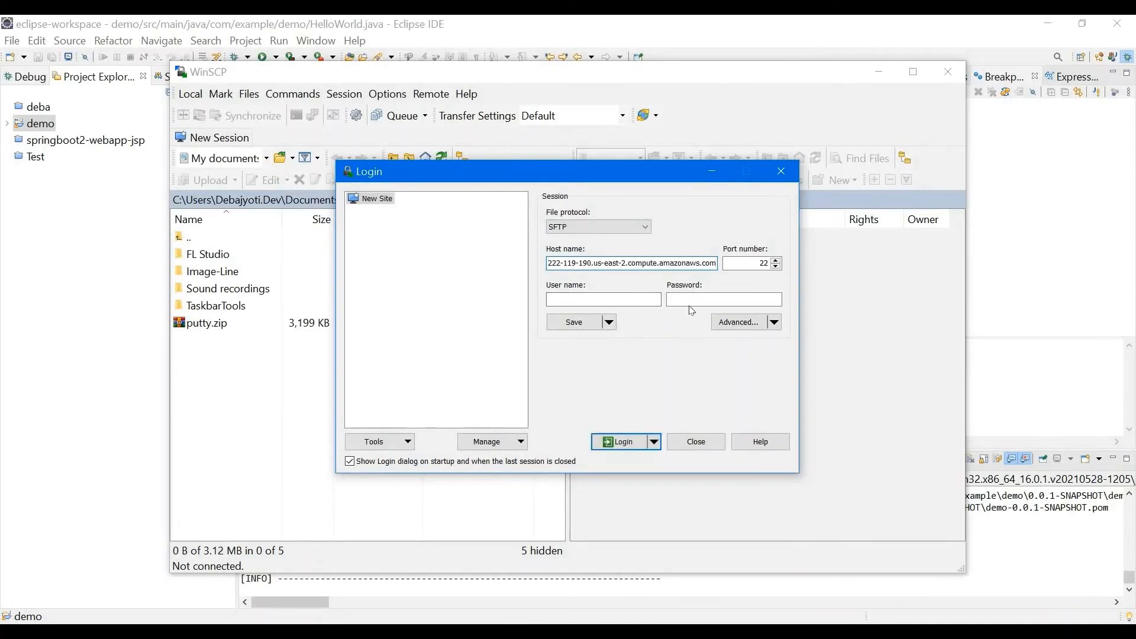
left_click(693, 300)
Set Linux_youtube_AWS.ppk as the private key file for SSH authentication and log in to the EC2 server.
left_click(739, 325)
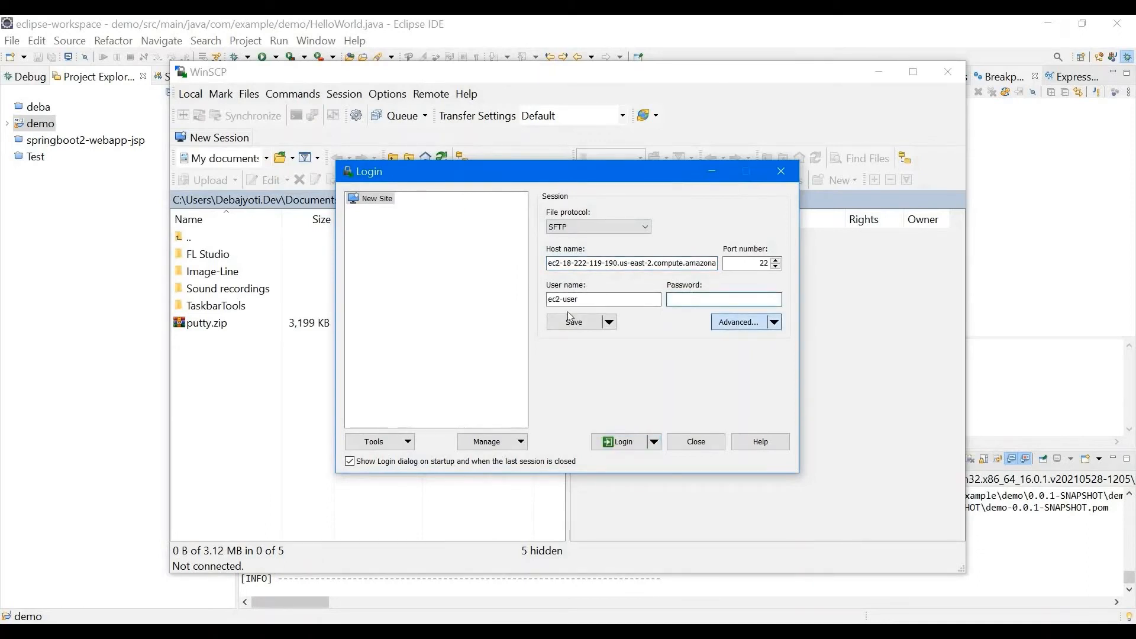
left_click(408, 300)
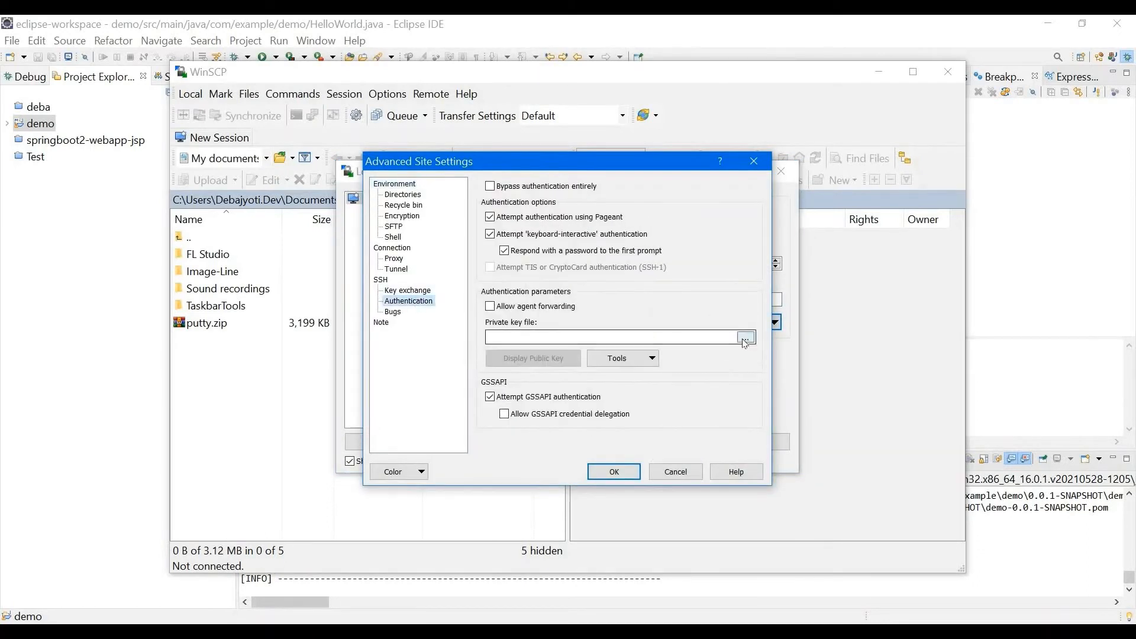
left_click(746, 338)
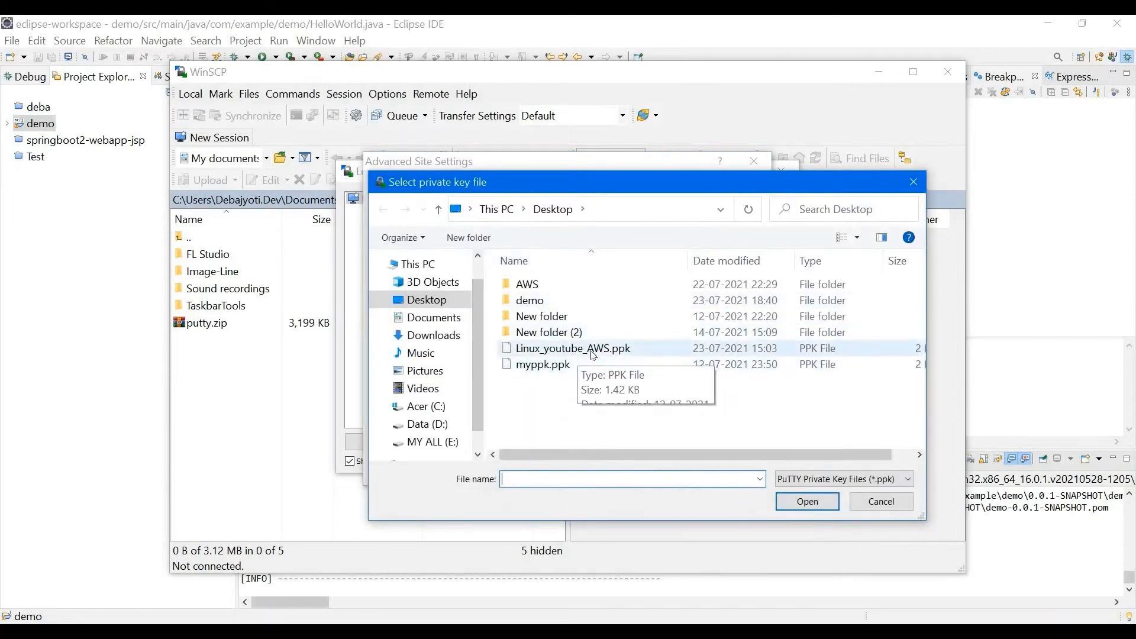
double_click(593, 349)
left_click(618, 470)
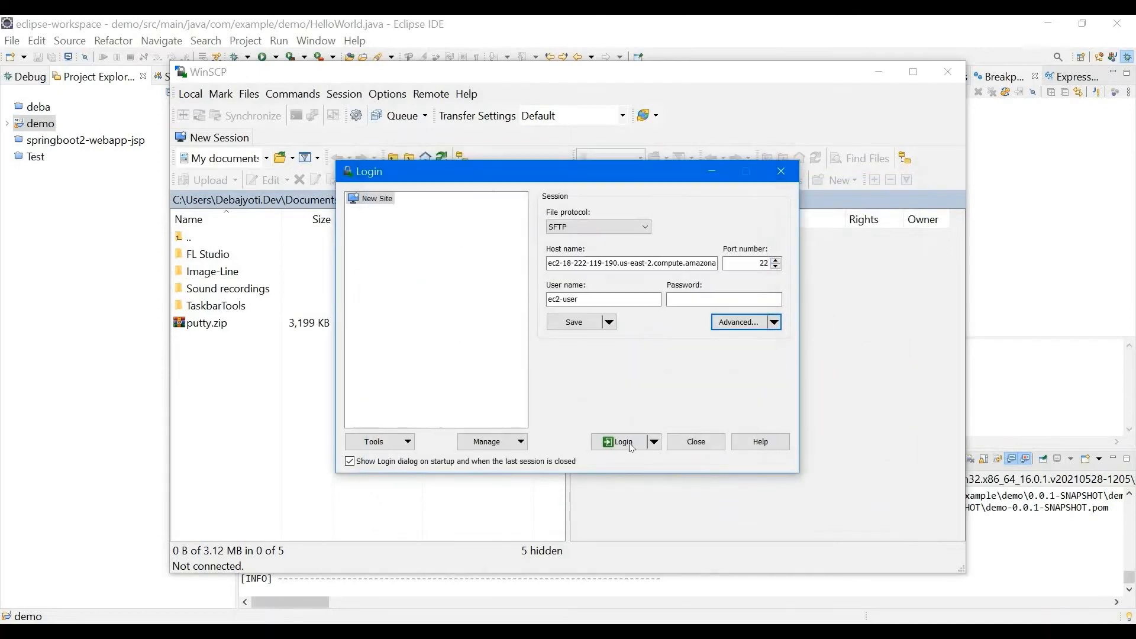
left_click(625, 442)
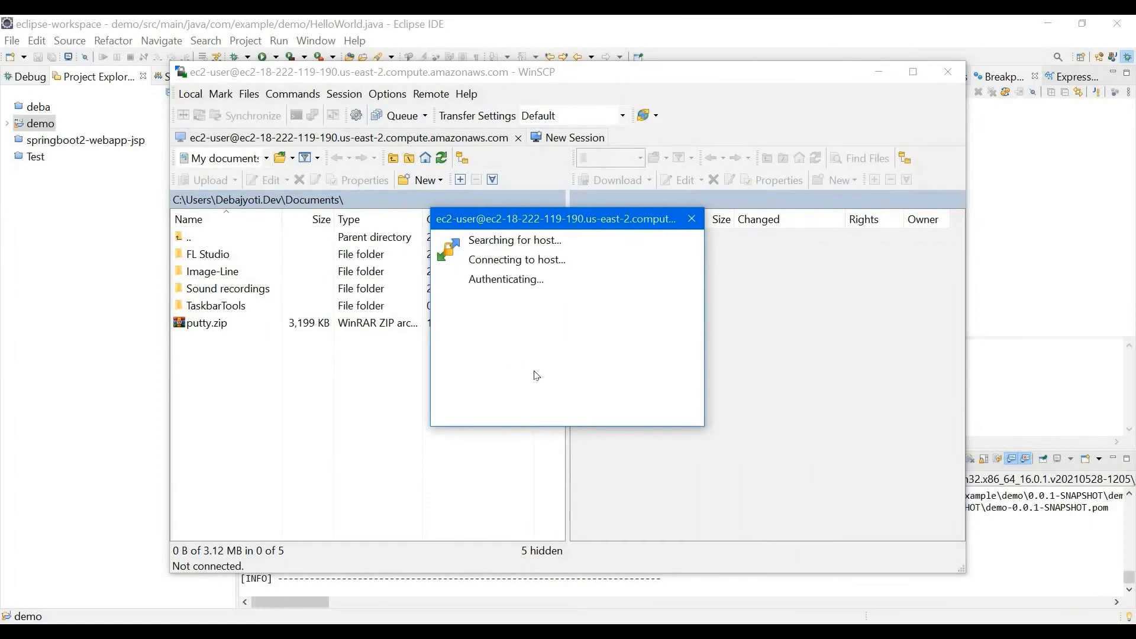
left_click(538, 441)
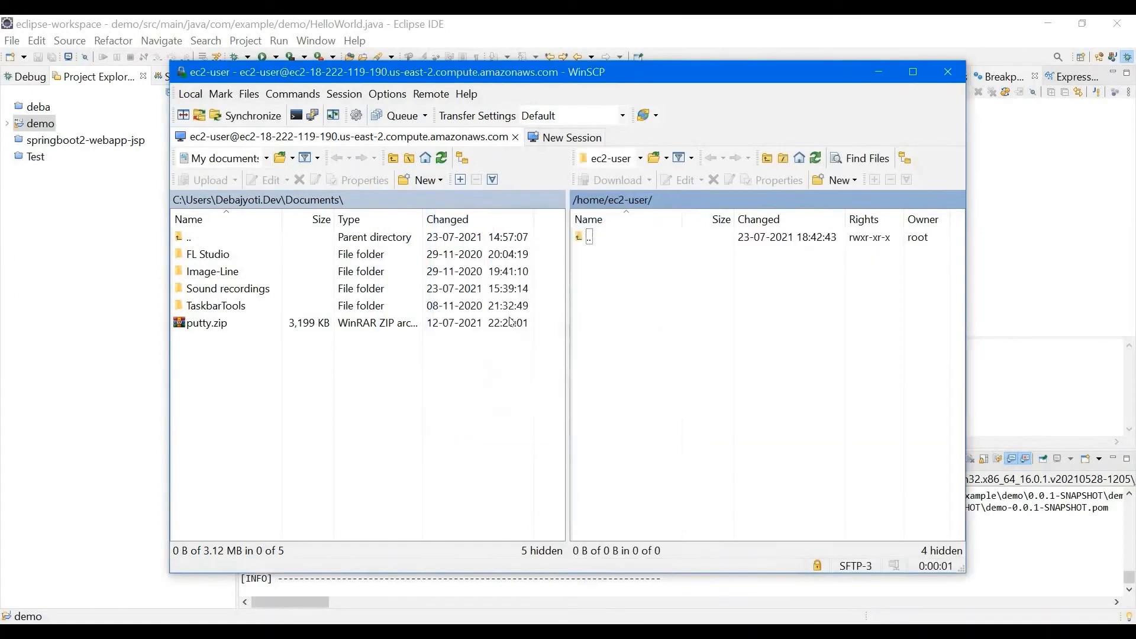
Upload demo-0.0.1-SNAPSHOT.jar from the Eclipse demo project's target folder to /home/ec2-user/ through WinSCP.
left_click(105, 142)
left_click(41, 145)
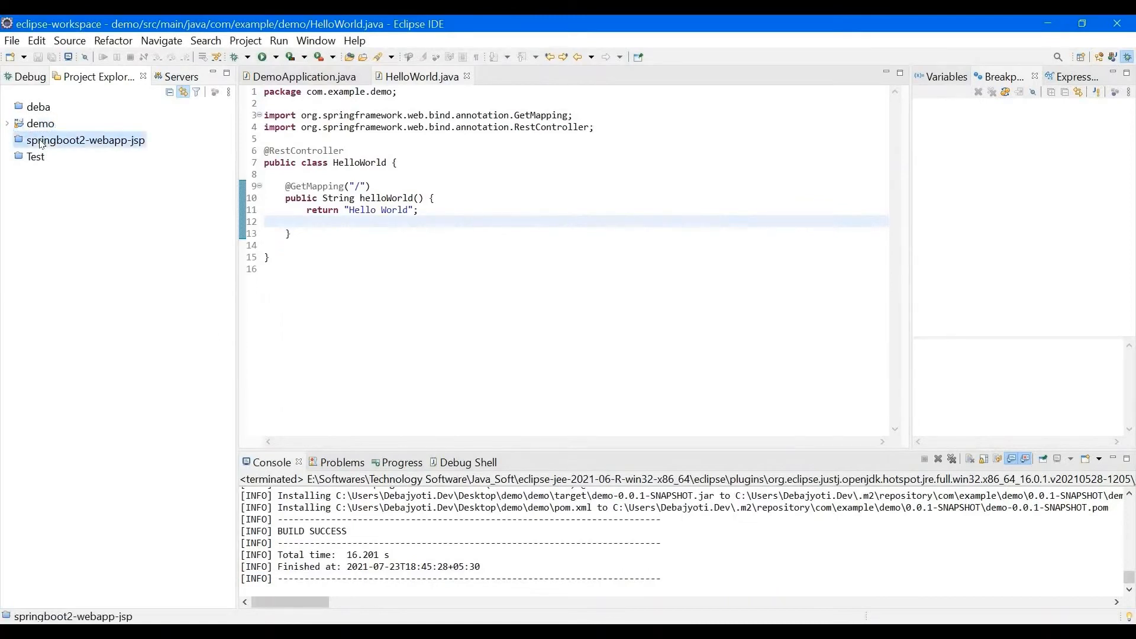
double_click(40, 123)
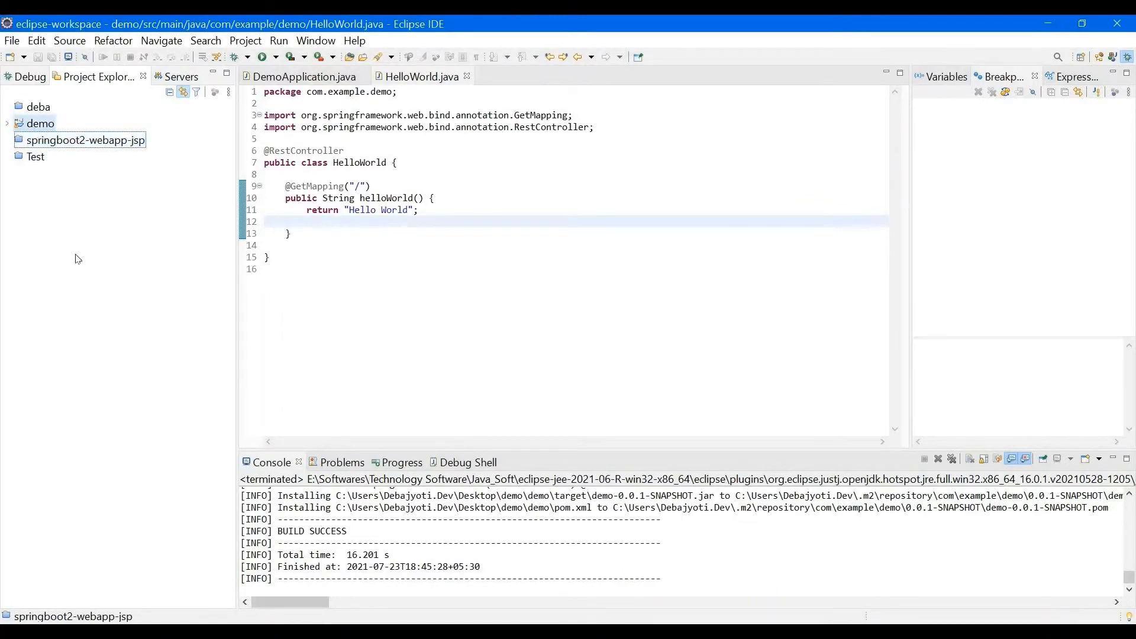
double_click(56, 238)
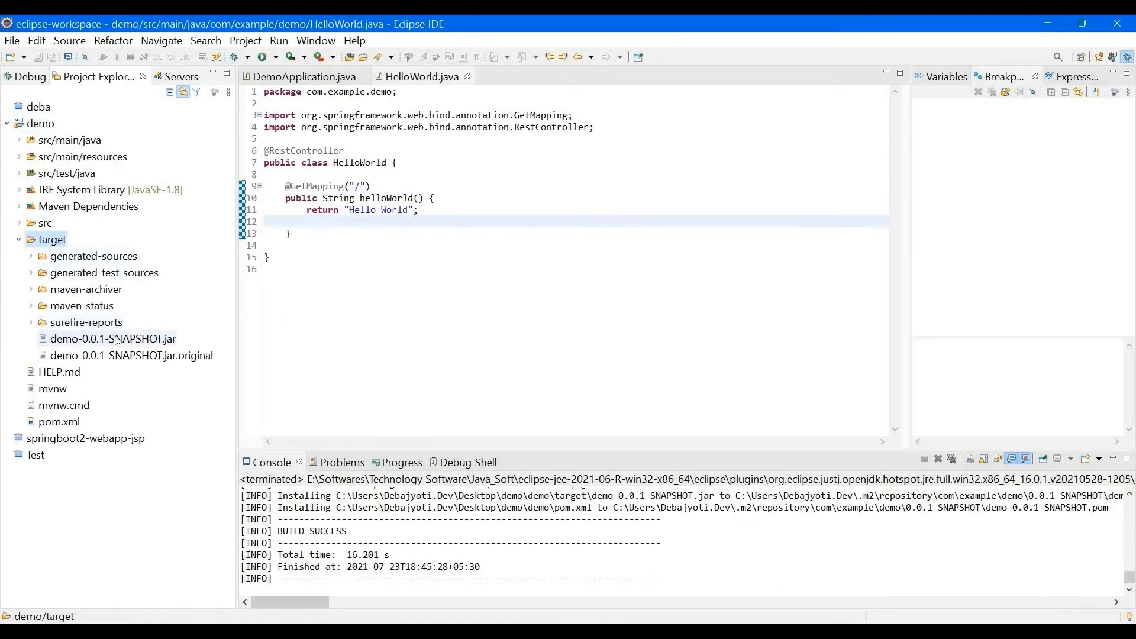
left_click(135, 339)
left_click_drag(403, 533, 680, 311)
left_click_drag(644, 372, 643, 373)
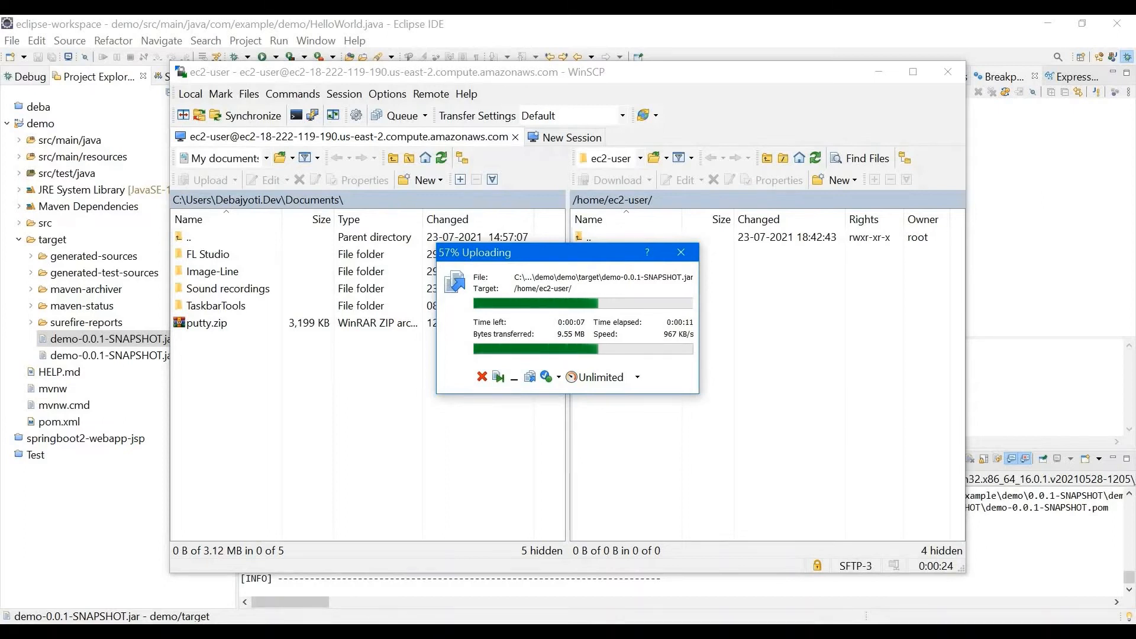
Switch to the AWS console in the browser and open a terminal session on the instance using EC2 Instance Connect.
mouse_move(129, 631)
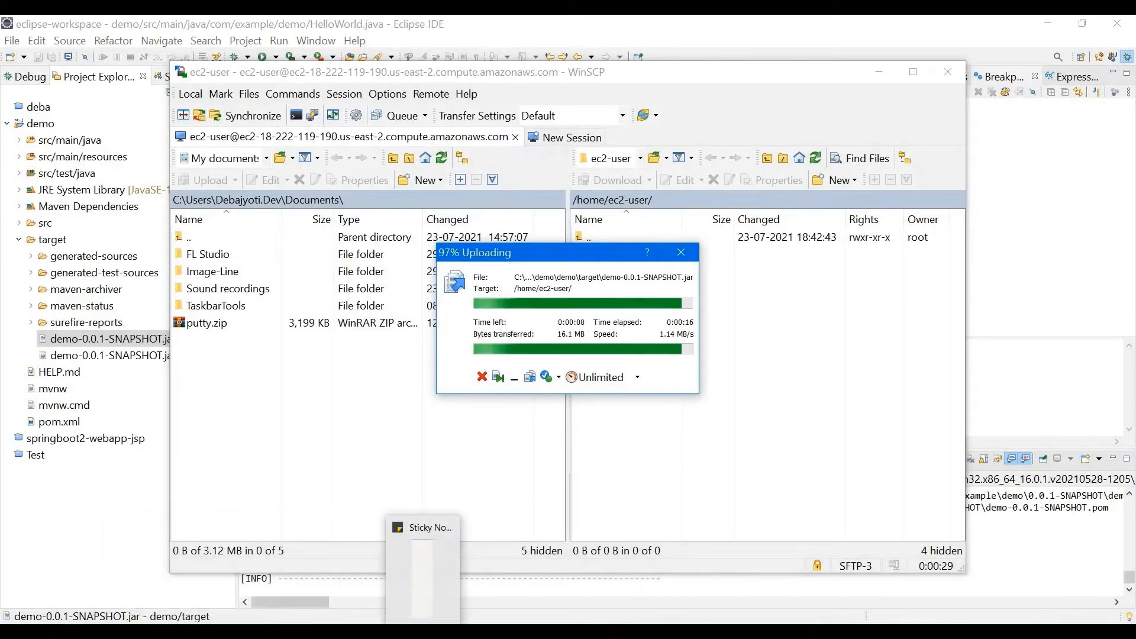
left_click(239, 631)
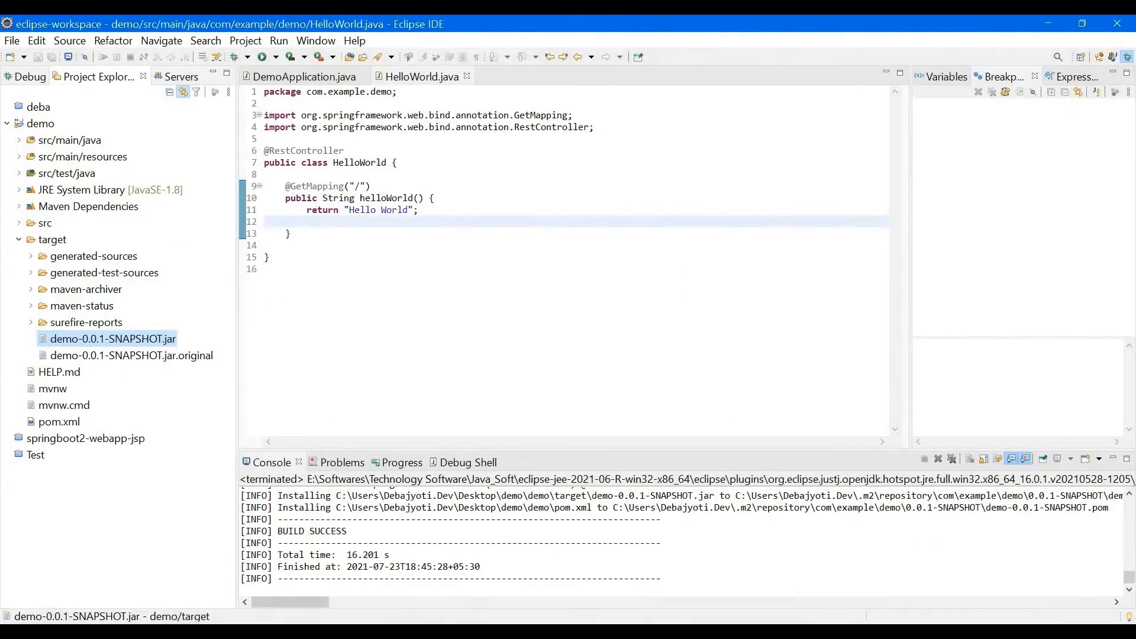
left_click(284, 632)
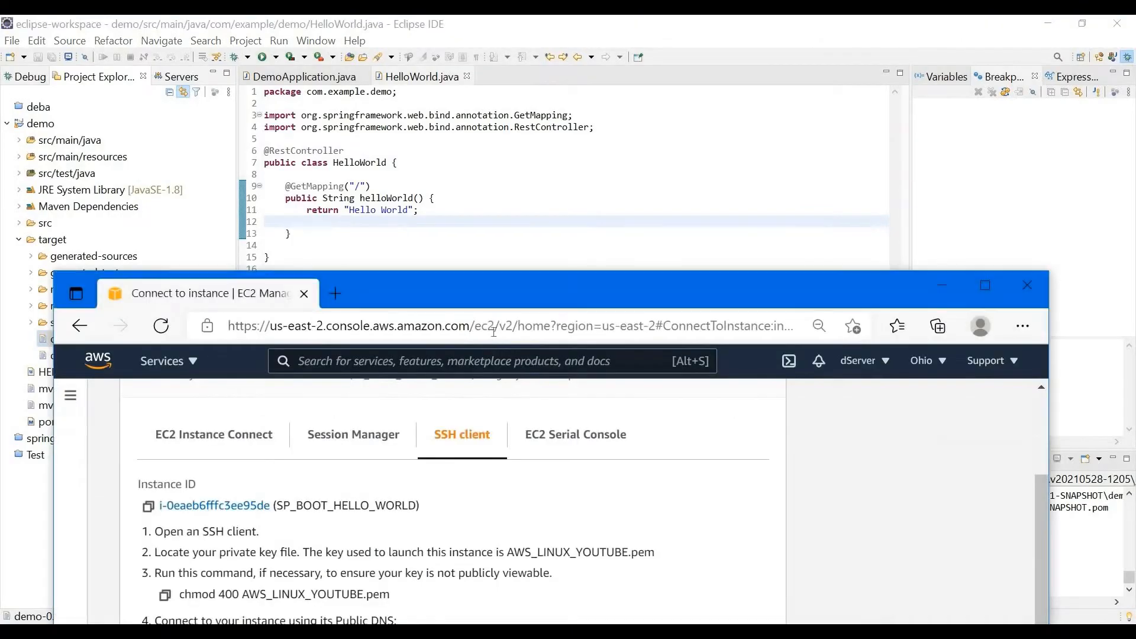
double_click(518, 305)
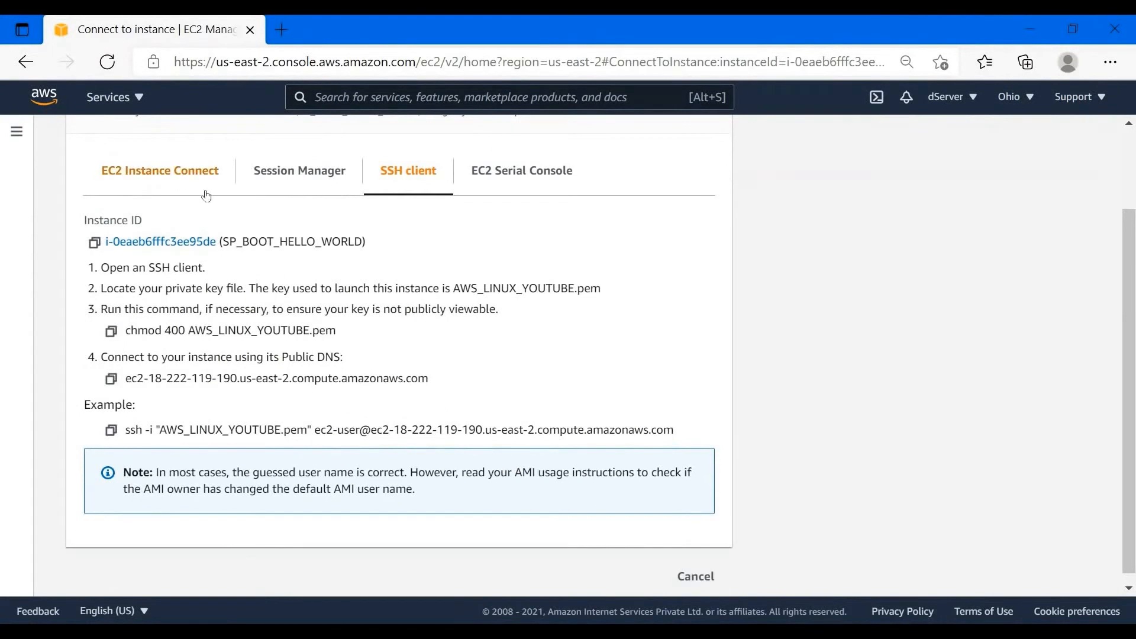
left_click(181, 179)
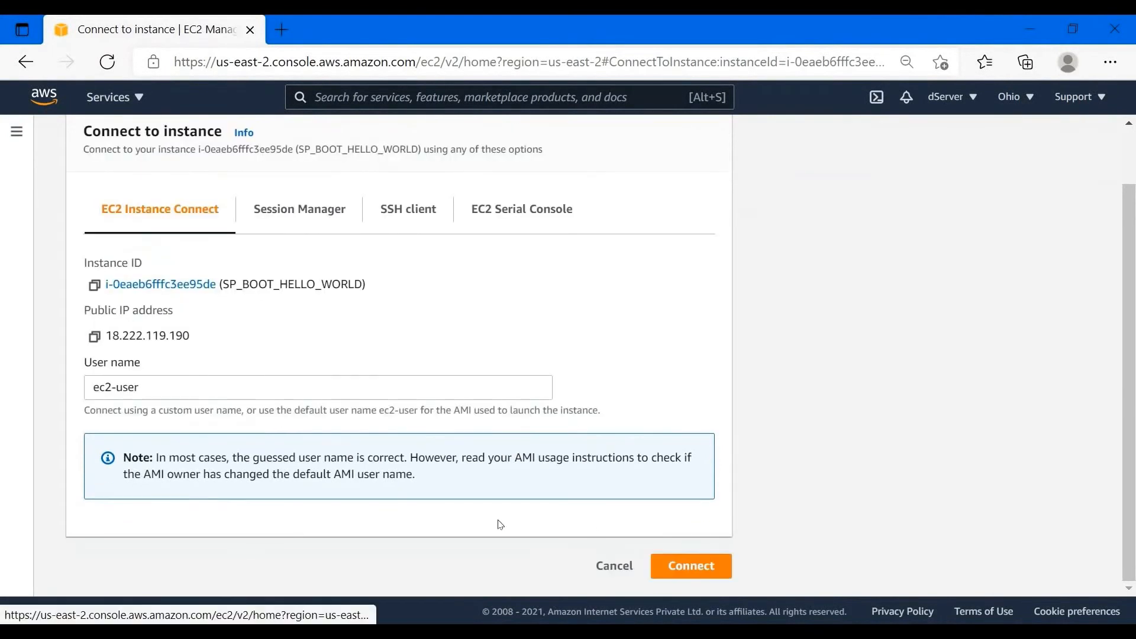
left_click(695, 567)
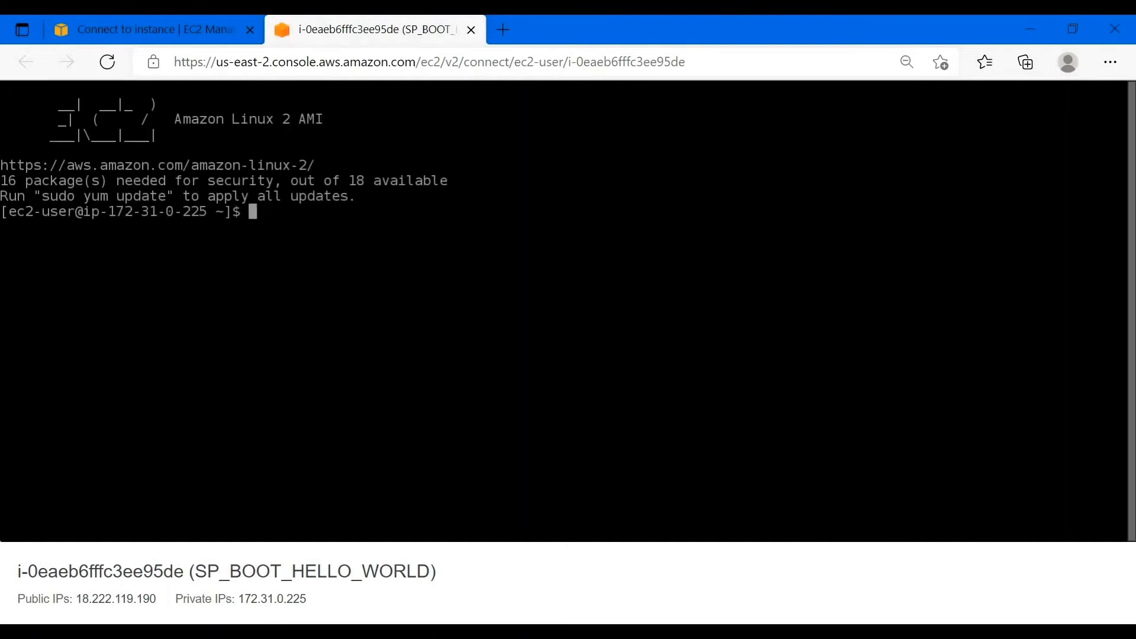
List the home directory with ls -lrt and check the installed Java with java -version.
type("ls -lrt")
key("Return")
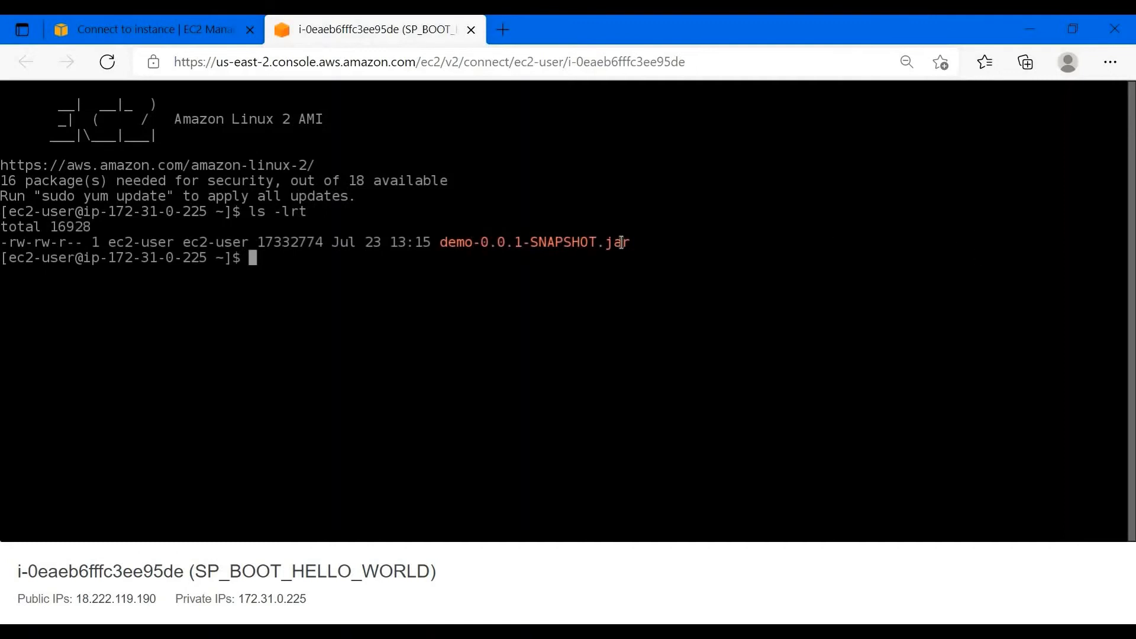
left_click_drag(621, 243, 439, 243)
type("java 0")
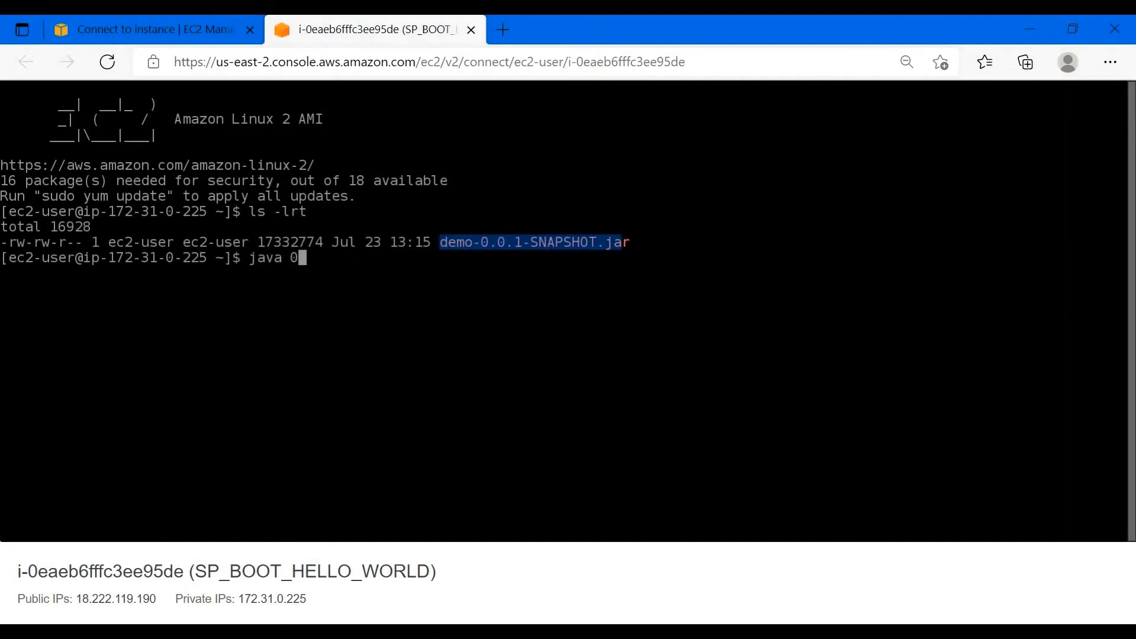
key("BackSpace")
type("-version")
key("Return")
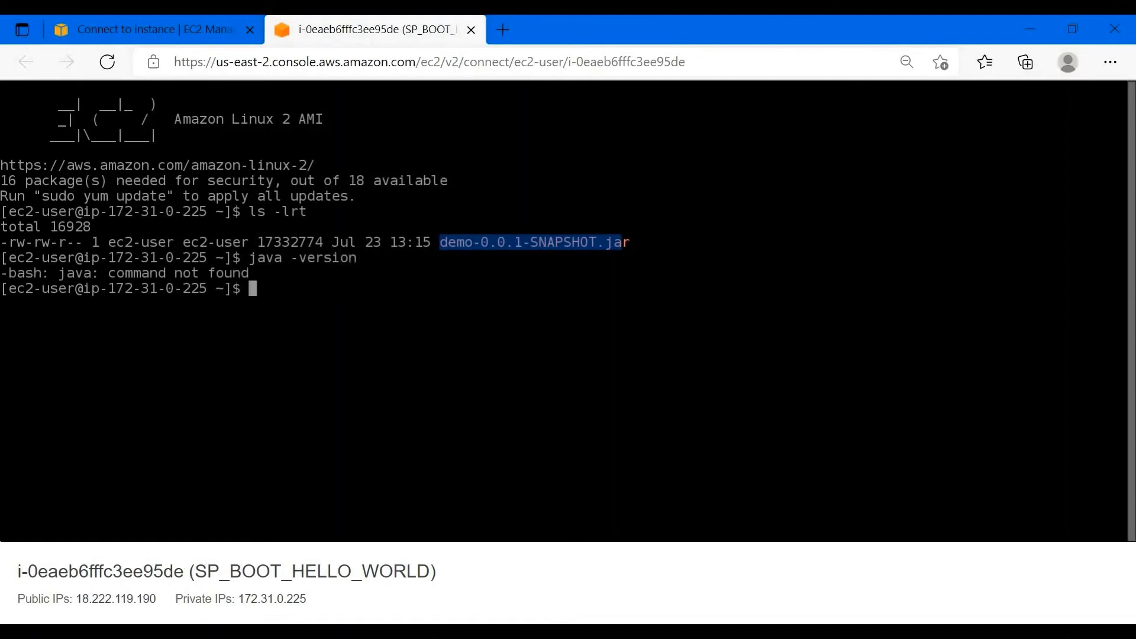
Copy "yum install java-1.8.0-openjdk" from the Notepad++ note and try running it in the EC2 terminal.
key("alt+Tab")
left_click_drag(642, 222, 289, 220)
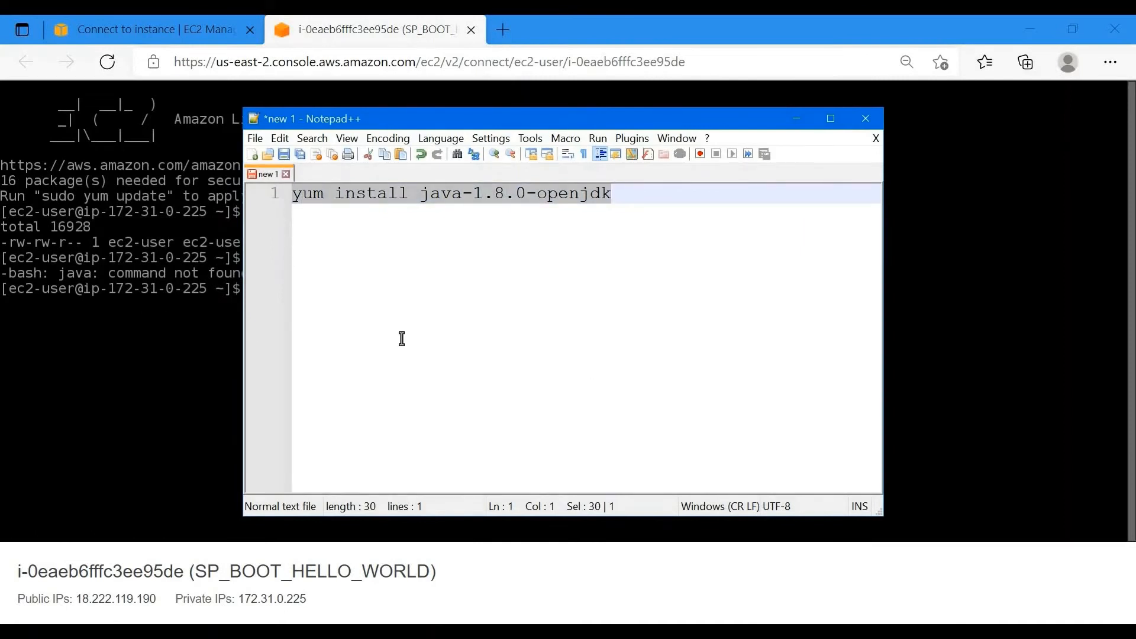
key("alt+Tab")
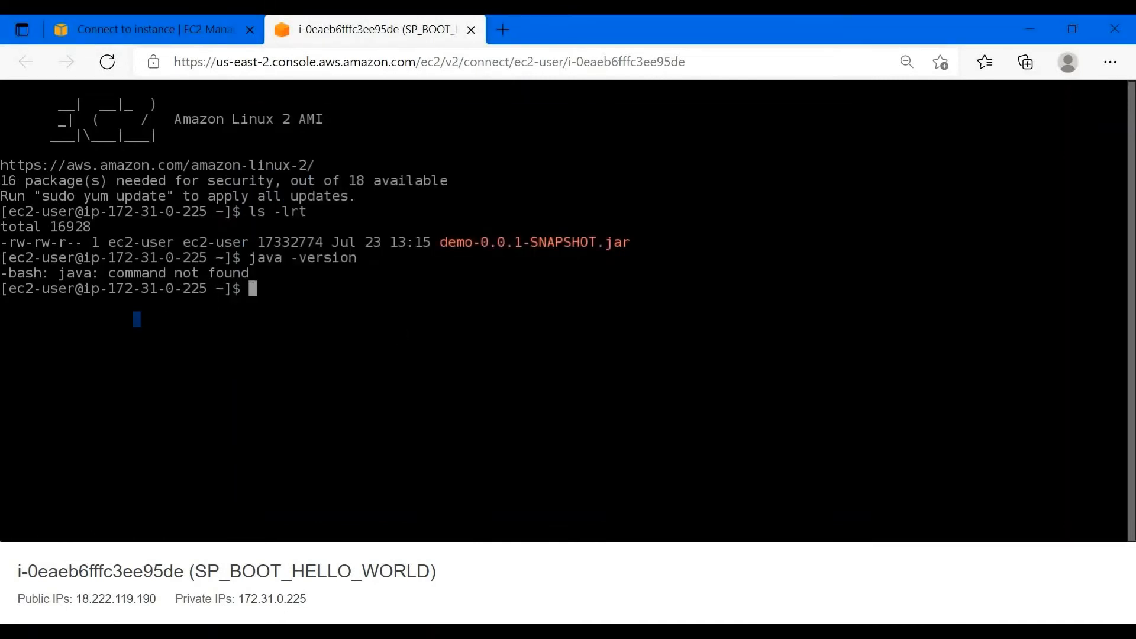
type("yum install java-1.8.0-openjdk")
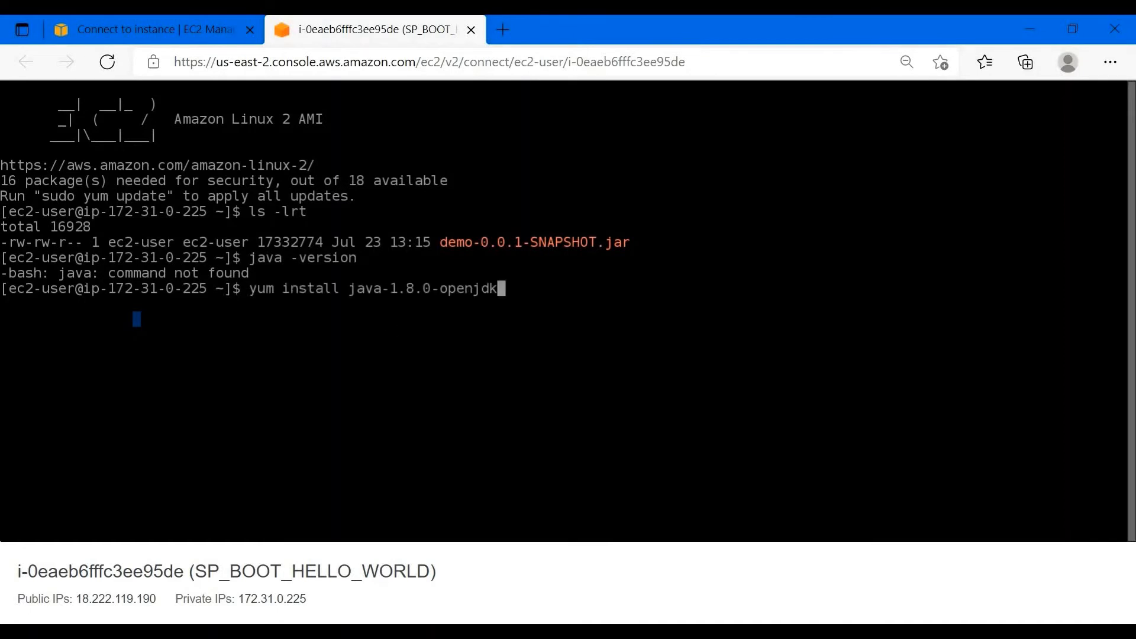
key("Return")
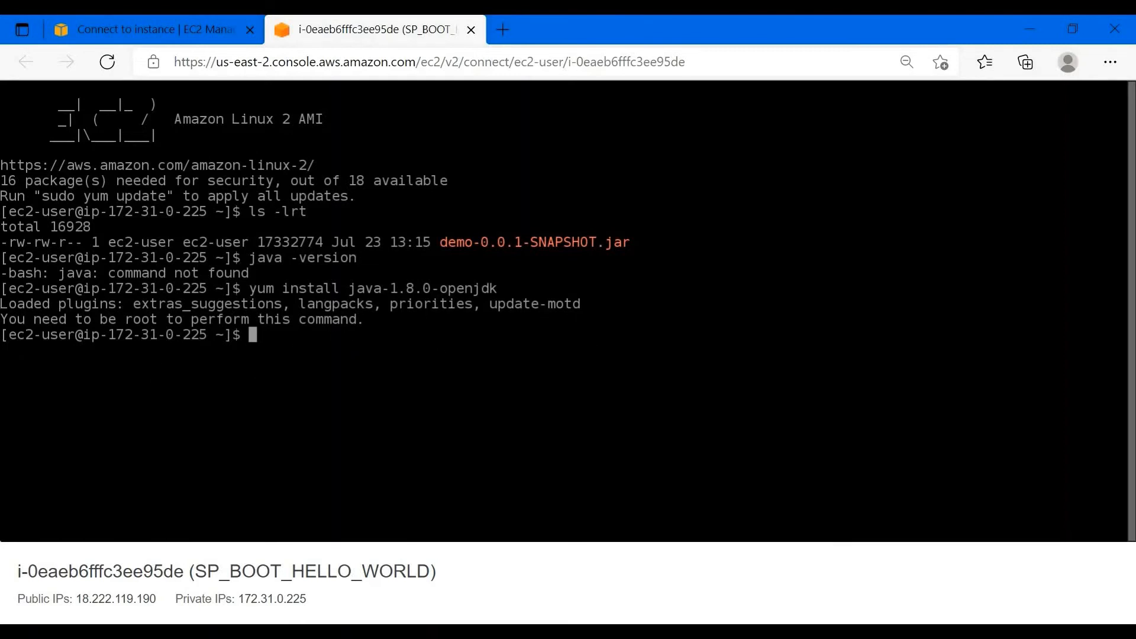
Install java-1.8.0-openjdk with yum as root through sudo su, and check the installation with java -version.
type("sudo su")
key("Return")
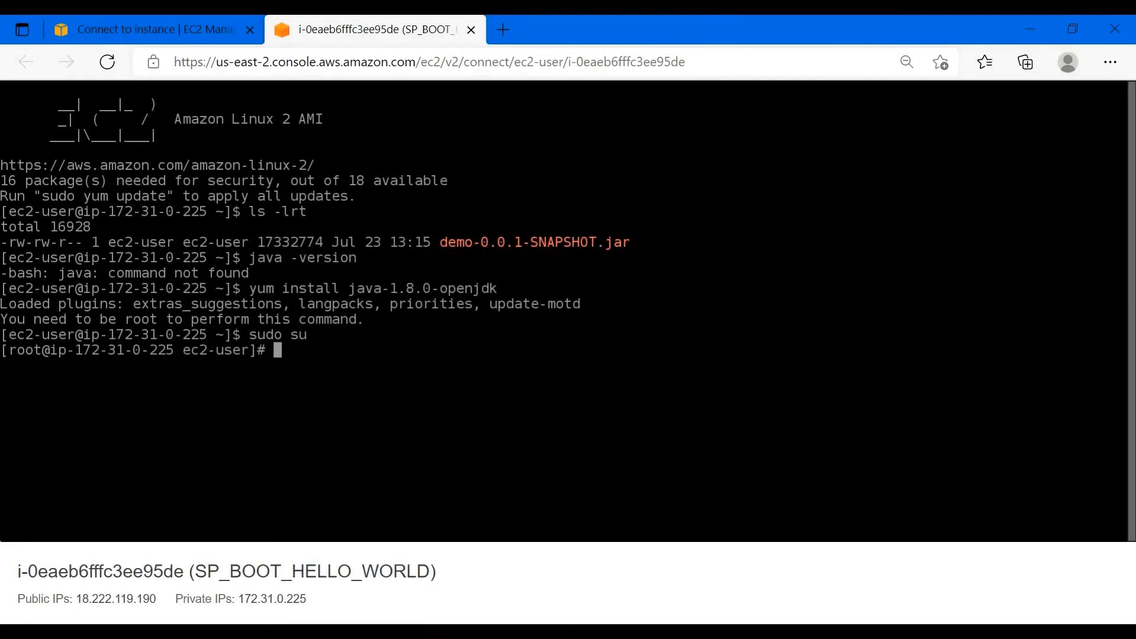
type("yum install java-1.8.0-openjdk")
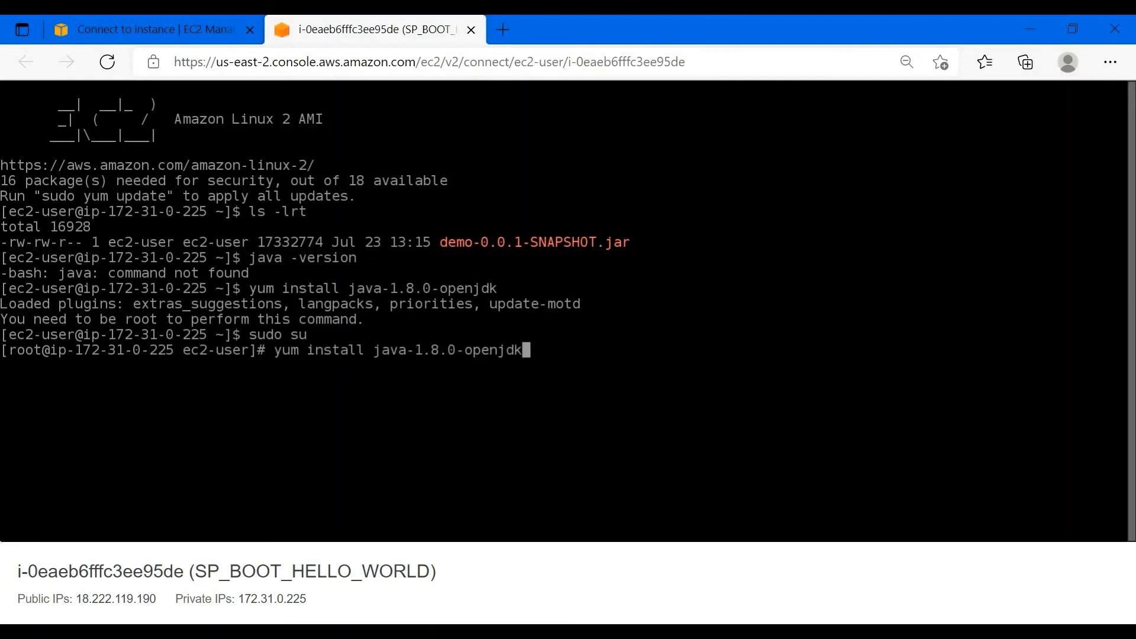
key("Return")
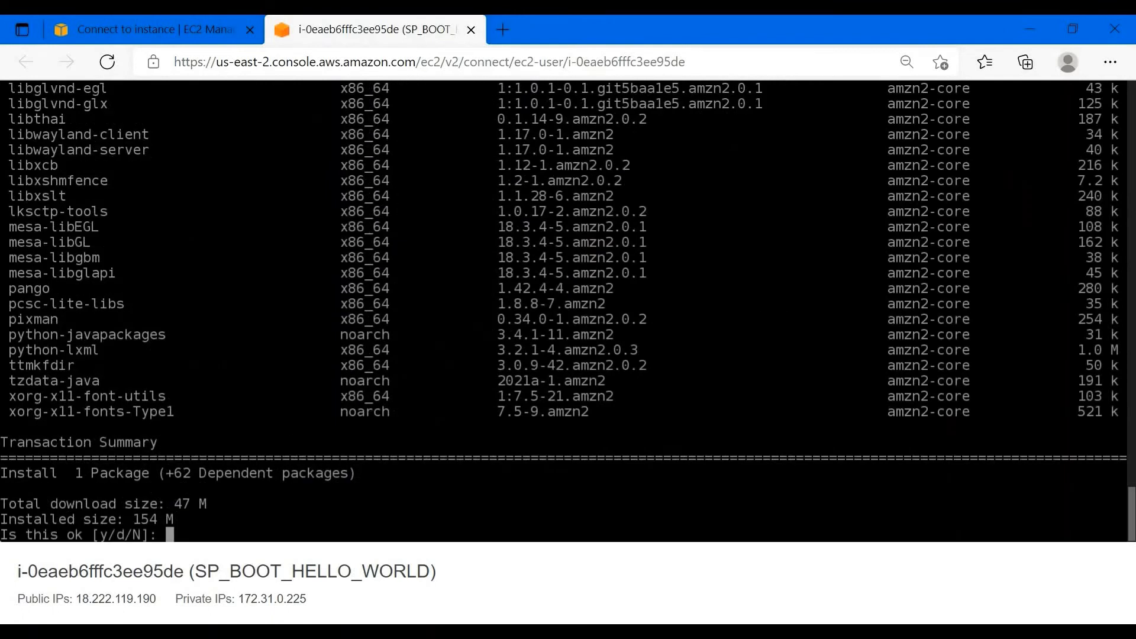
type("y")
key("Return")
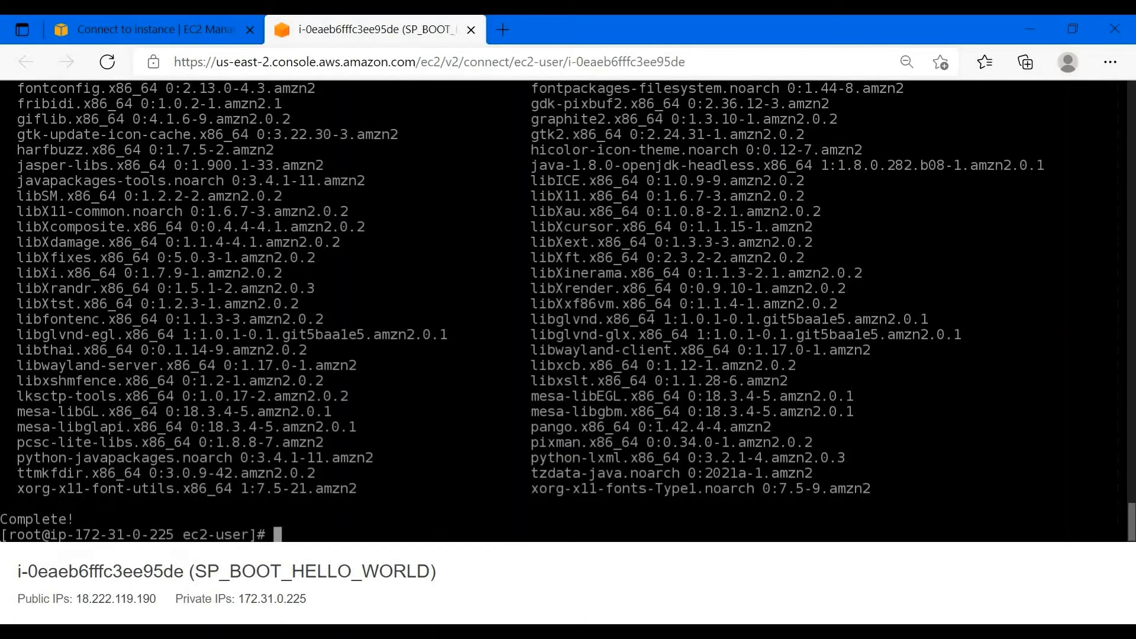
type("java -version")
key("Return")
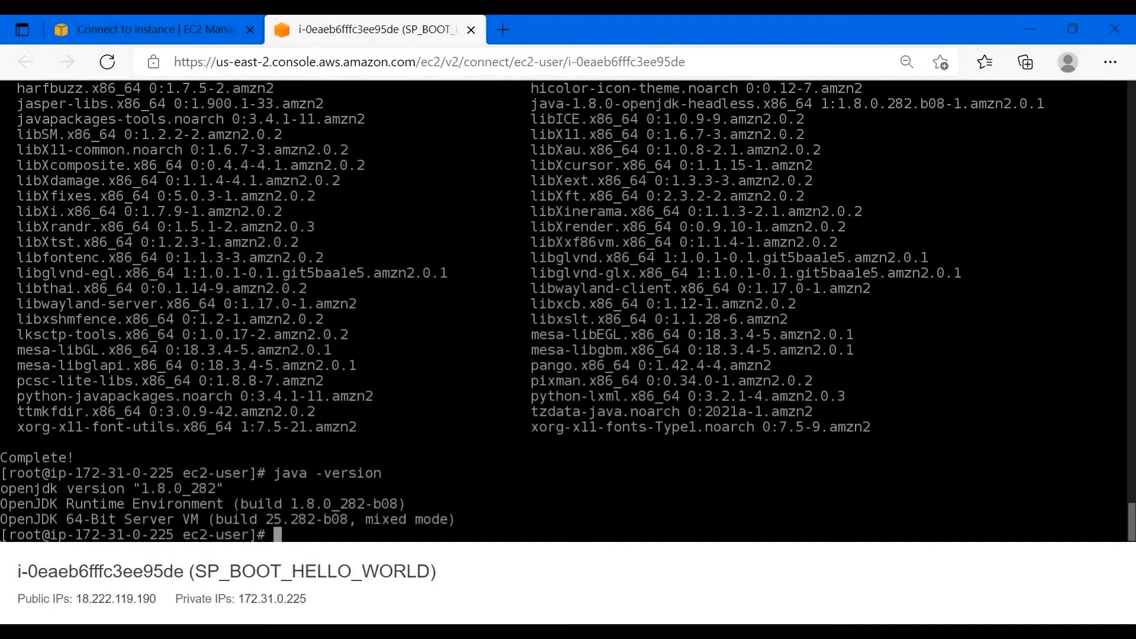
Run demo-0.0.1-SNAPSHOT.jar with java -jar, copying the file name from the earlier directory listing.
type("java -jar")
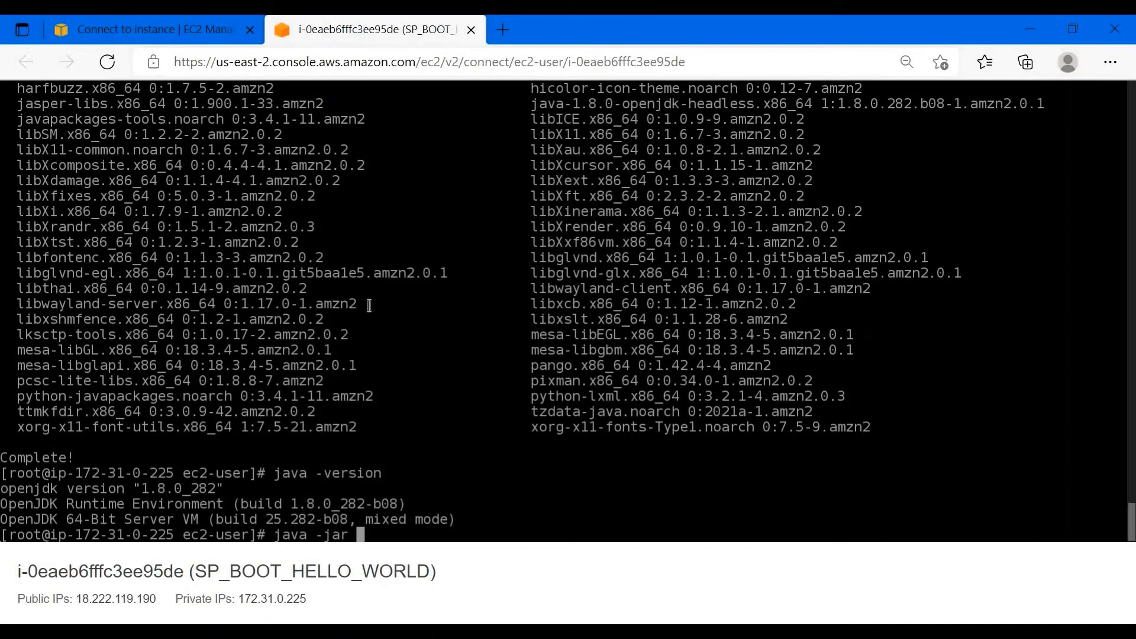
scroll(377, 300, "up", 20)
scroll(376, 300, "up", 20)
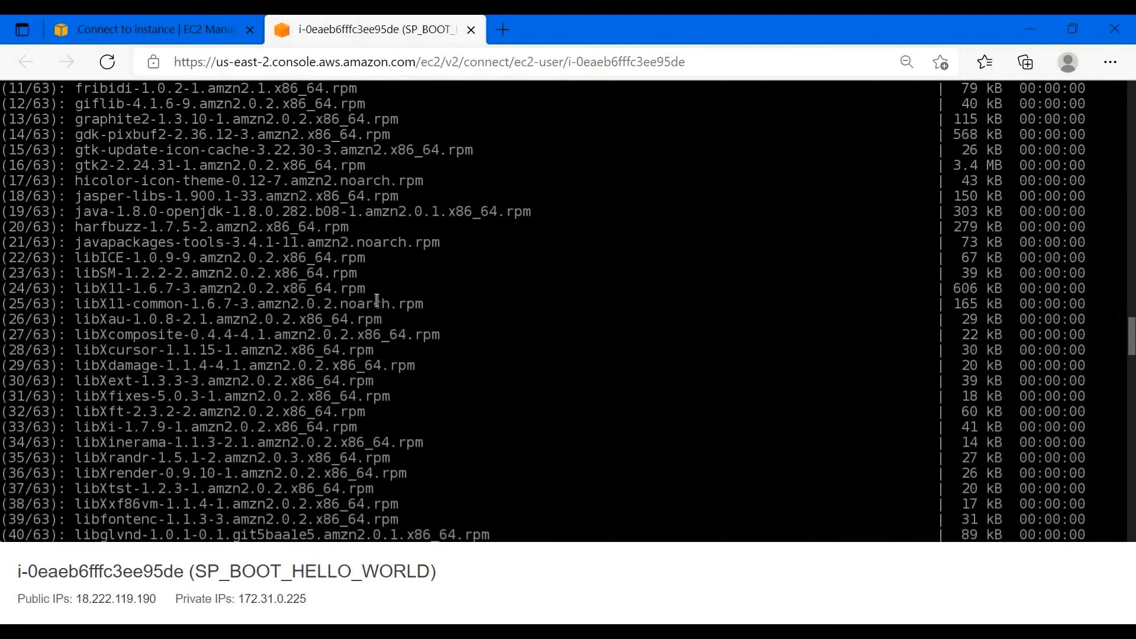
scroll(360, 308, "up", 20)
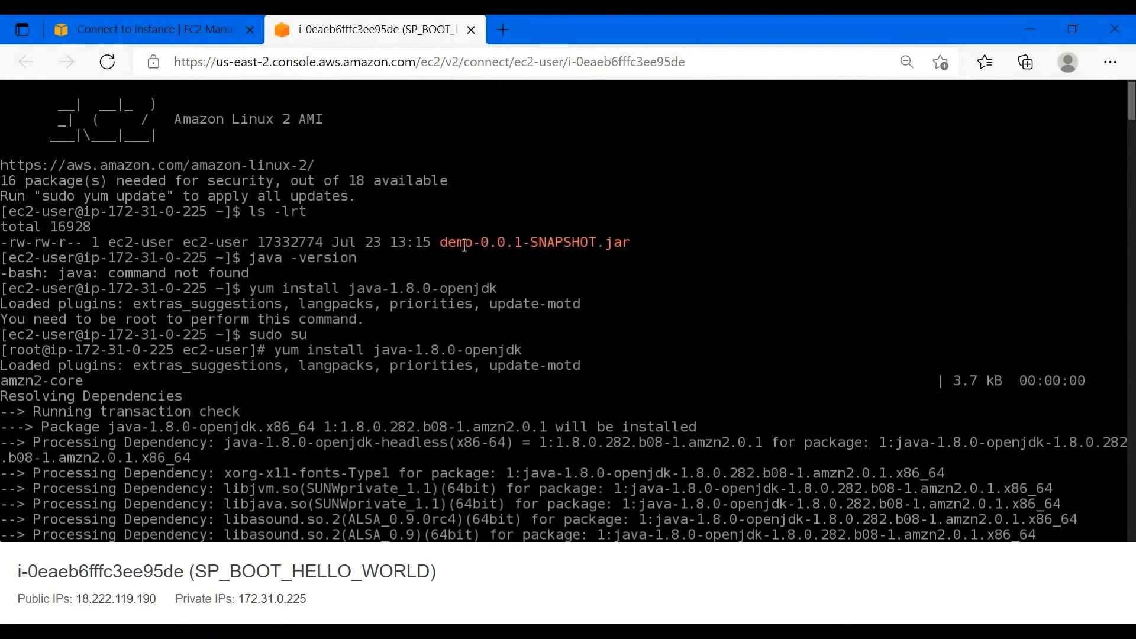
left_click_drag(439, 243, 627, 245)
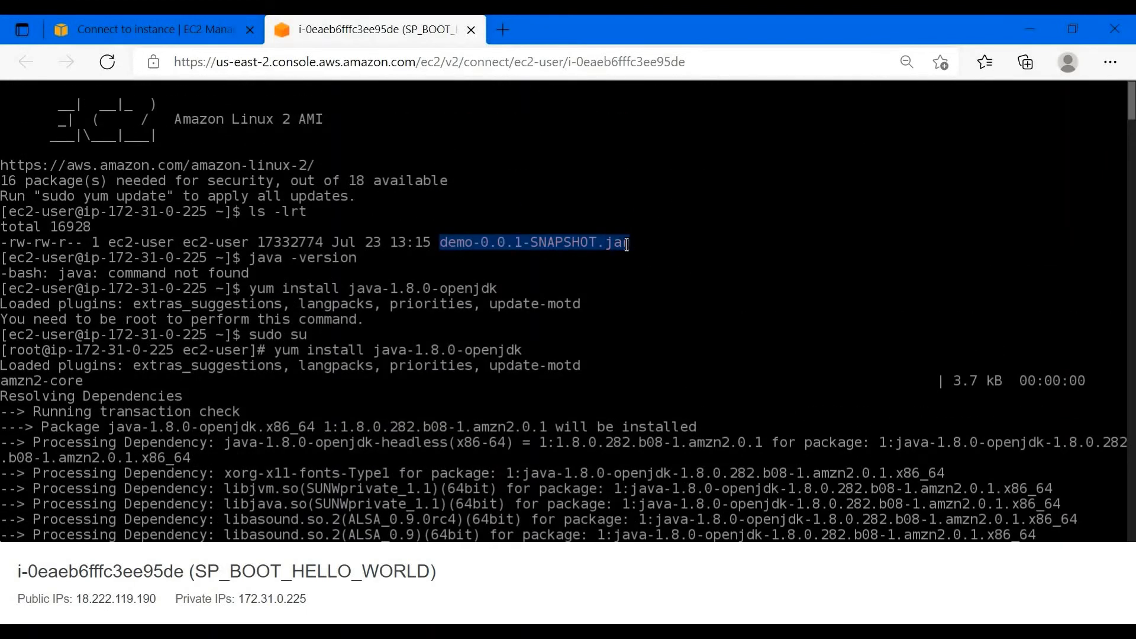
left_click_drag(1132, 108, 1132, 549)
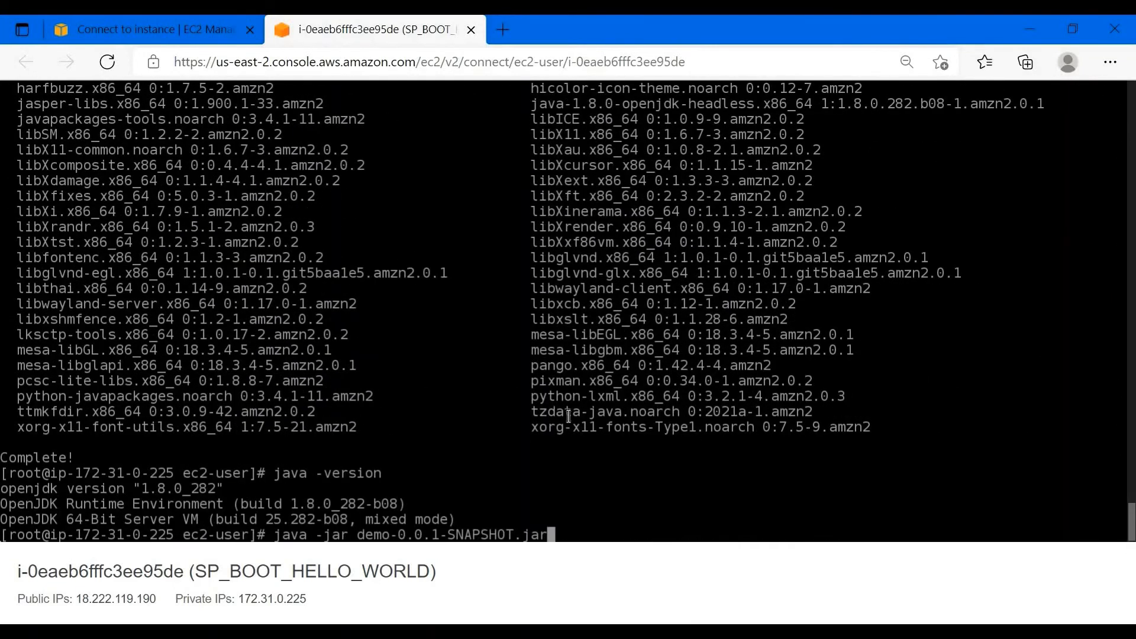
key("Return")
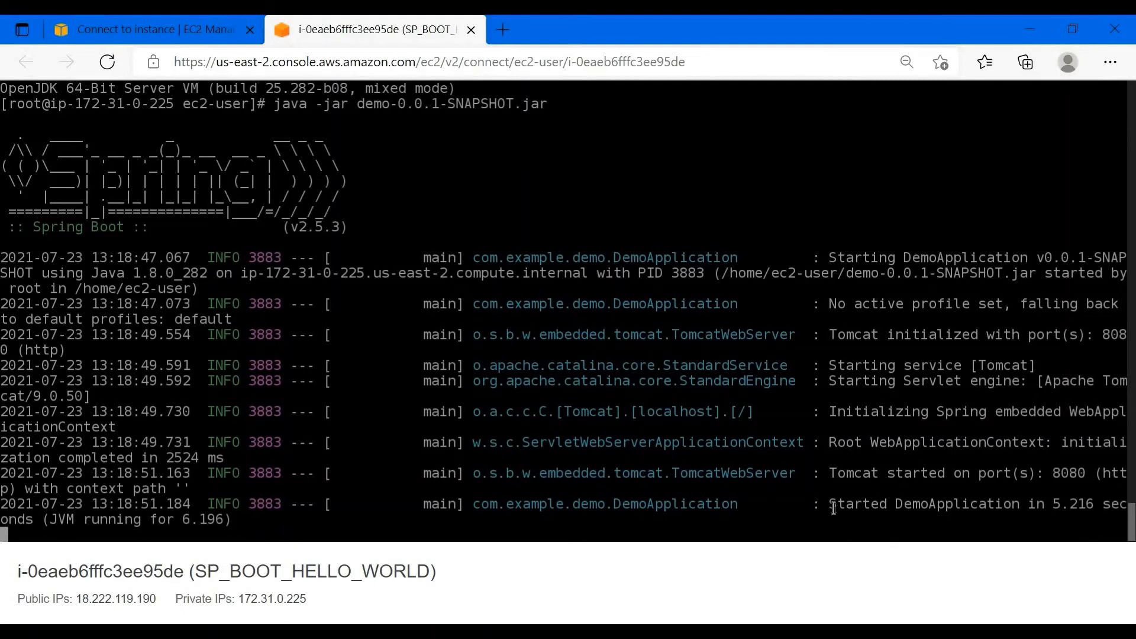
left_click_drag(831, 504, 1093, 504)
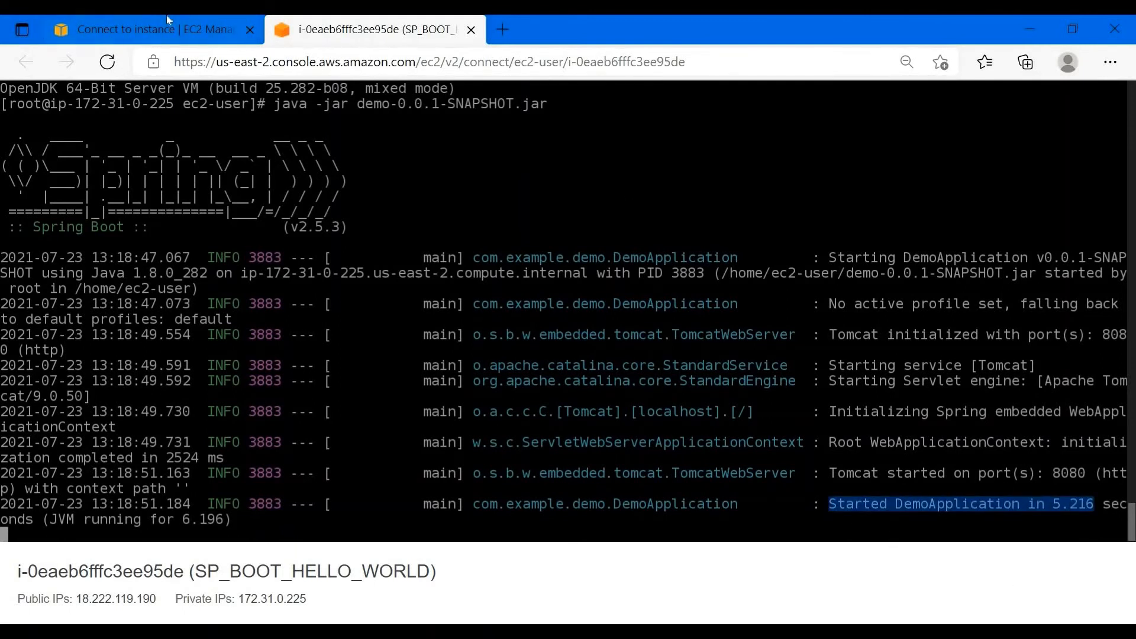
Show the SP_BOOT_HELLO_WORLD instance's details in the EC2 console and paste its public IPv4 address into a new browser tab's address.
left_click(125, 30)
scroll(245, 225, "up", 2)
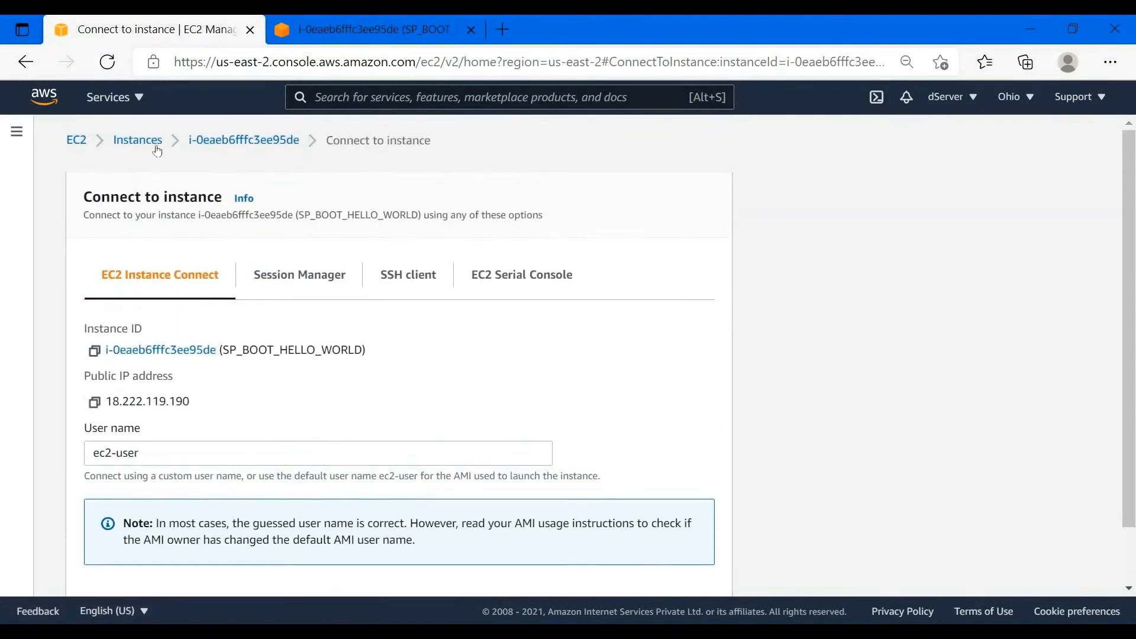
left_click(142, 141)
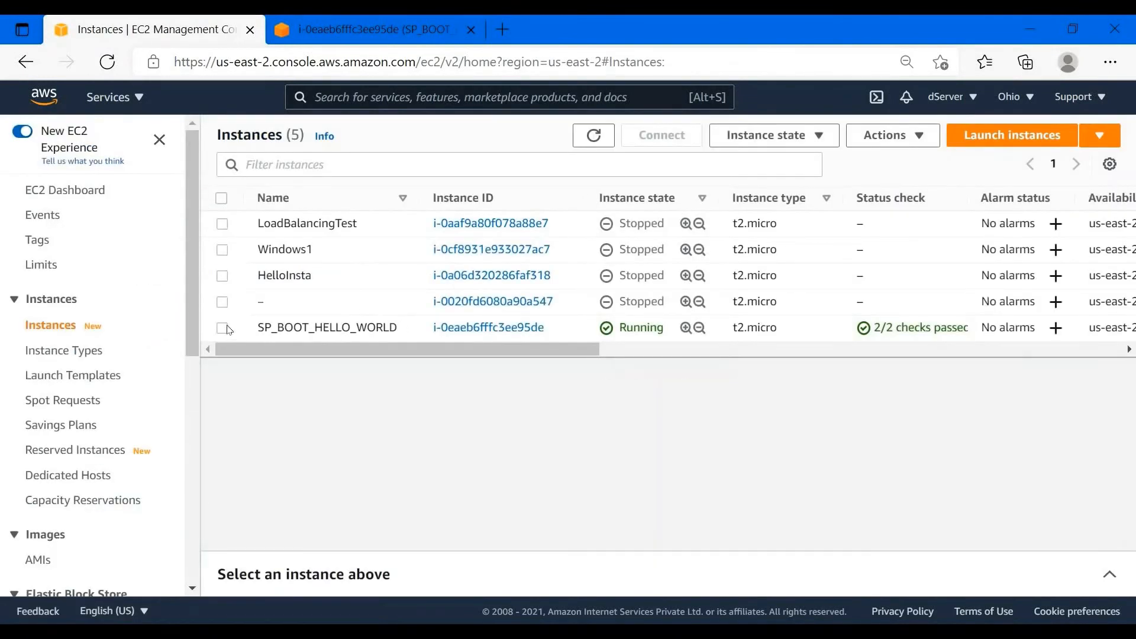
left_click(223, 328)
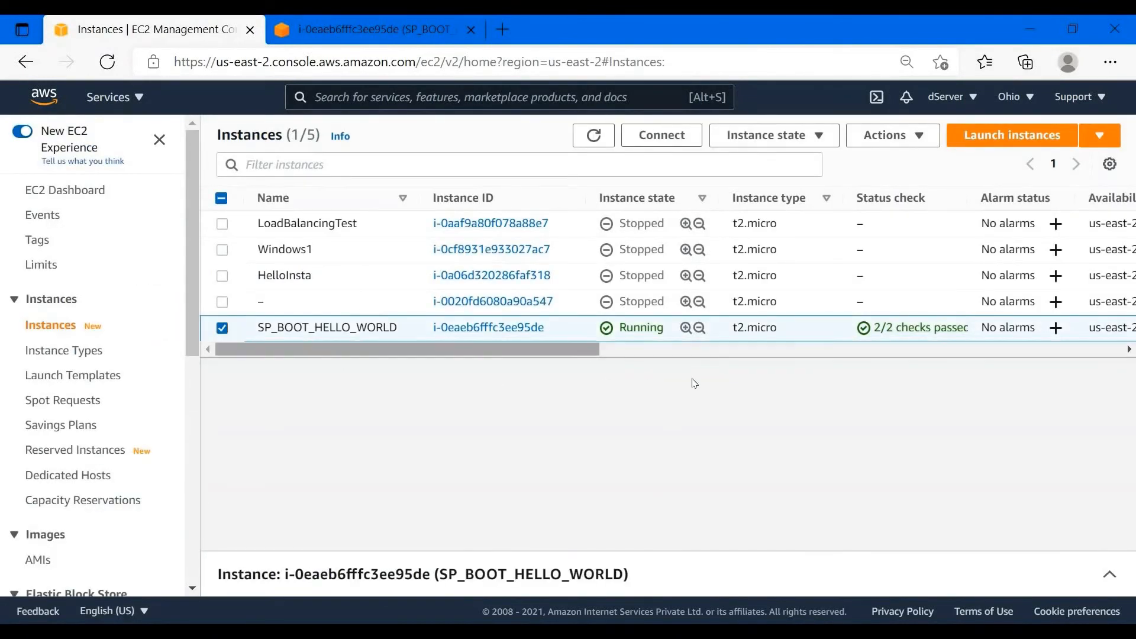
left_click(1109, 574)
left_click(528, 495)
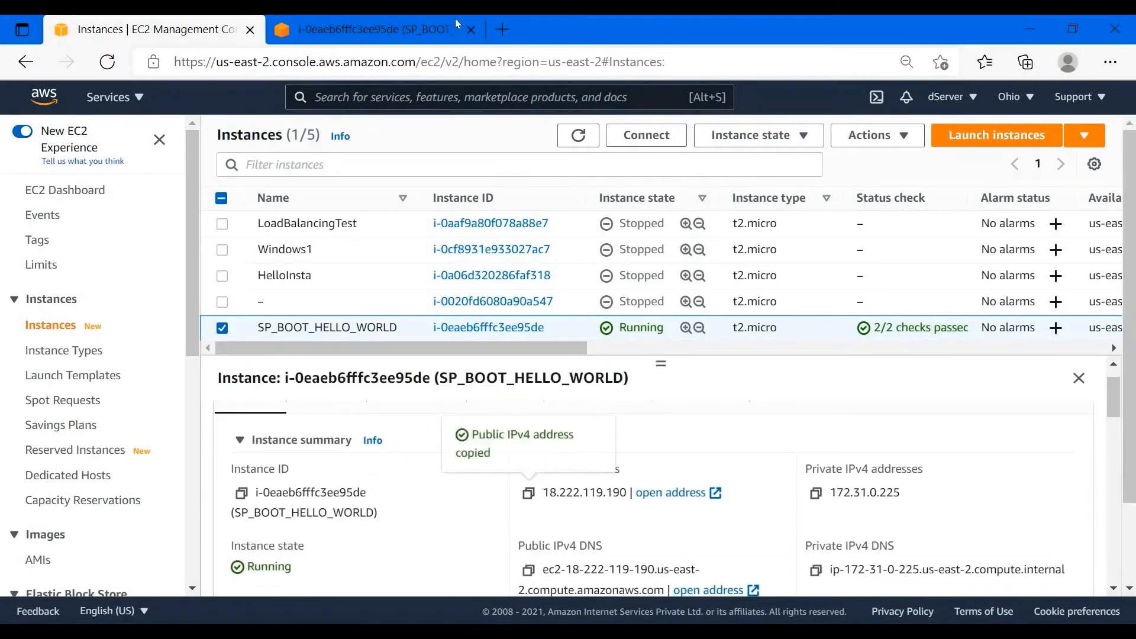
left_click(504, 30)
key("ctrl+v")
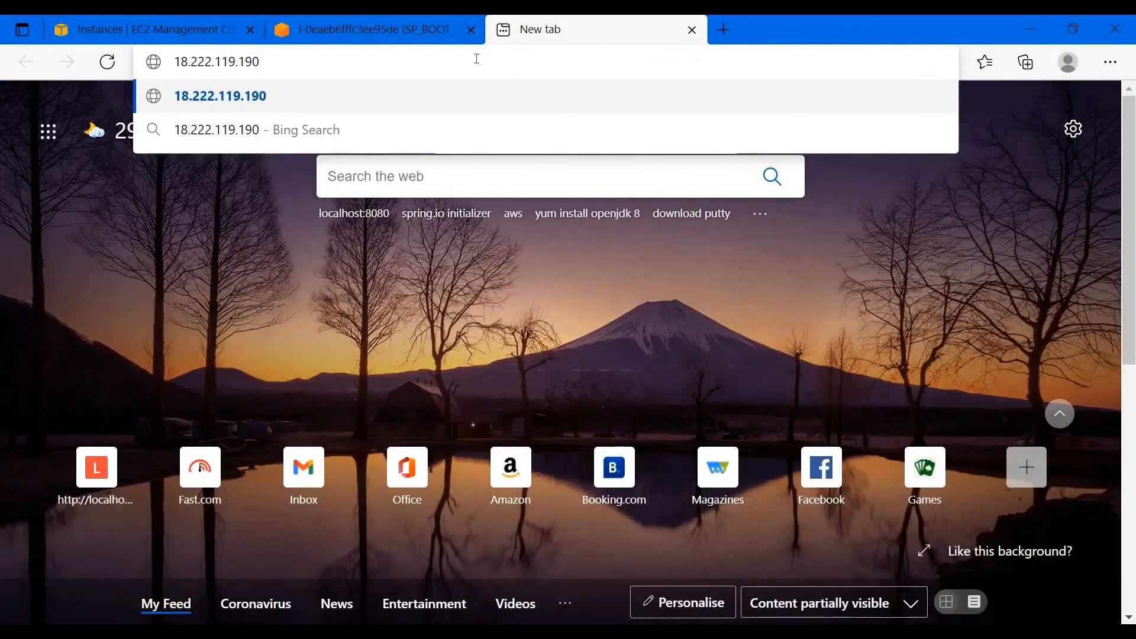
Copy the instance's public IPv4 DNS and load it with port :8080 in the new browser tab.
left_click(205, 20)
scroll(539, 504, "down", 1)
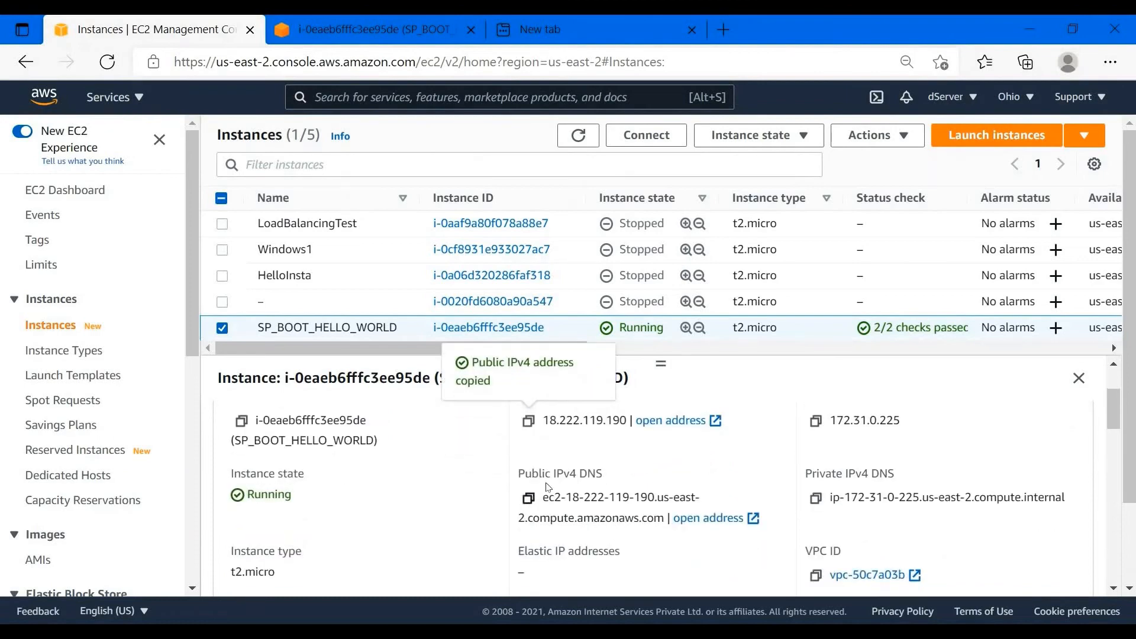
left_click(529, 498)
left_click(553, 30)
double_click(564, 63)
key("ctrl+v")
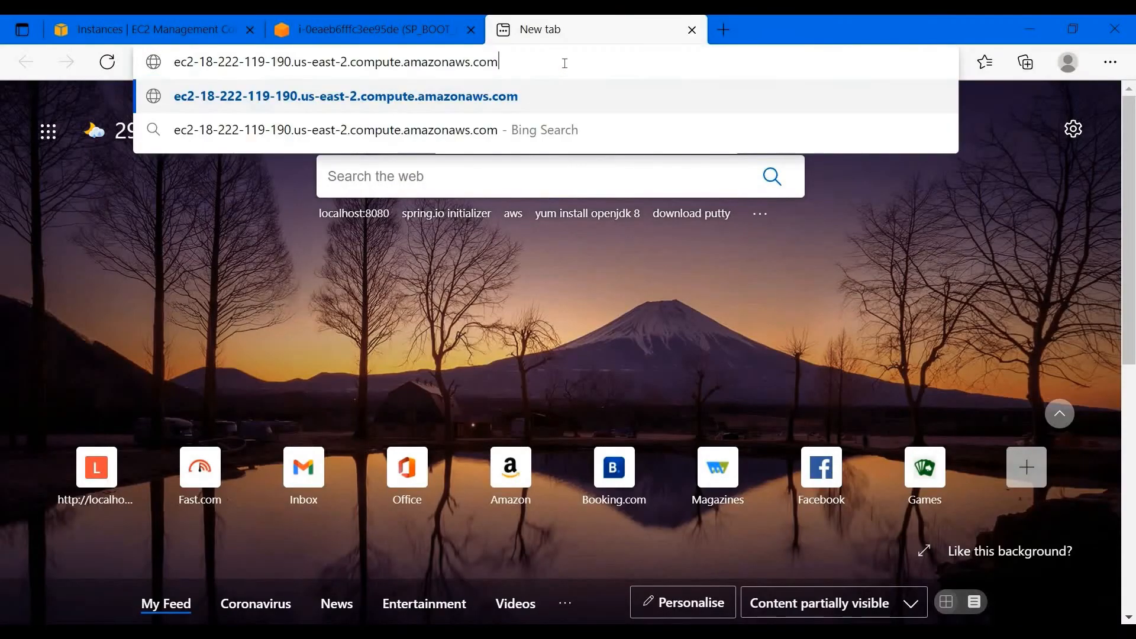
type(":8080")
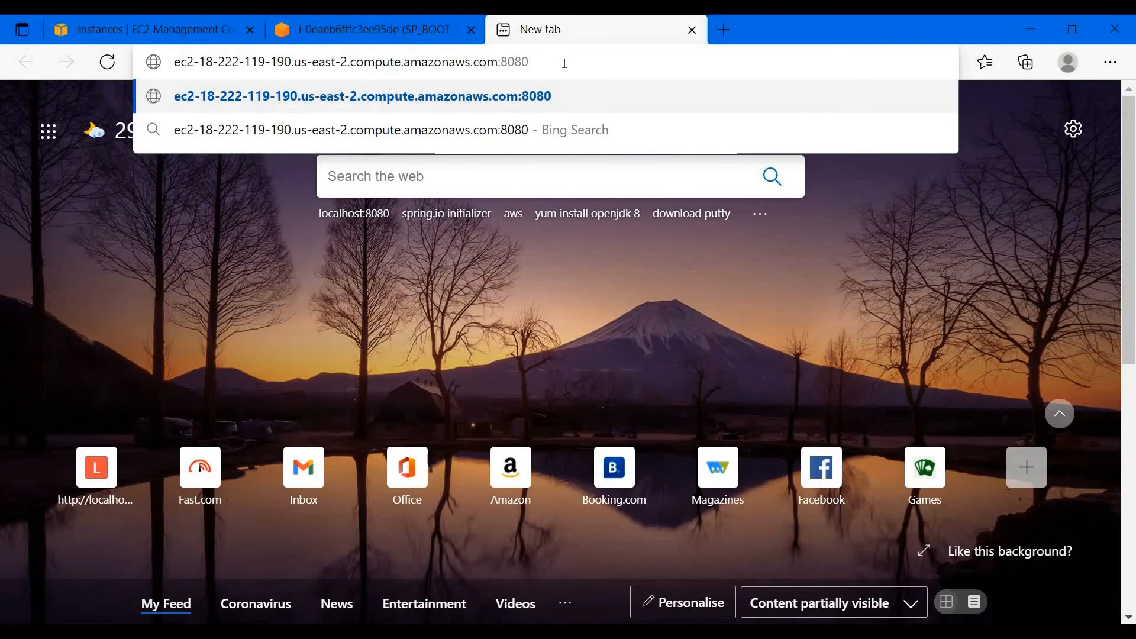
key("Return")
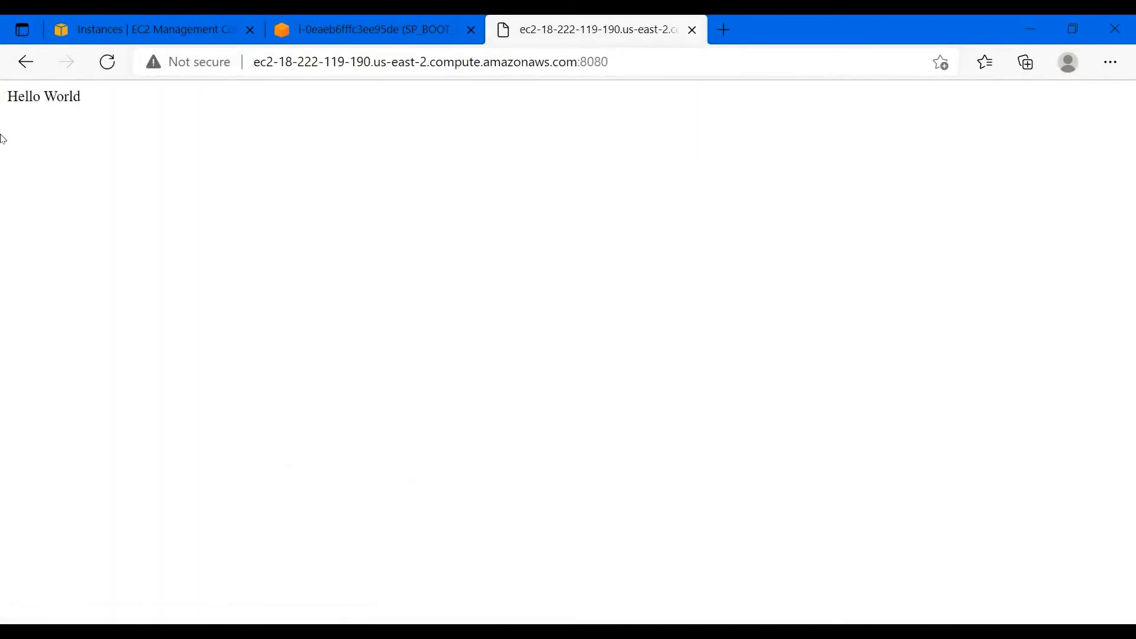
left_click_drag(1, 135, 452, 230)
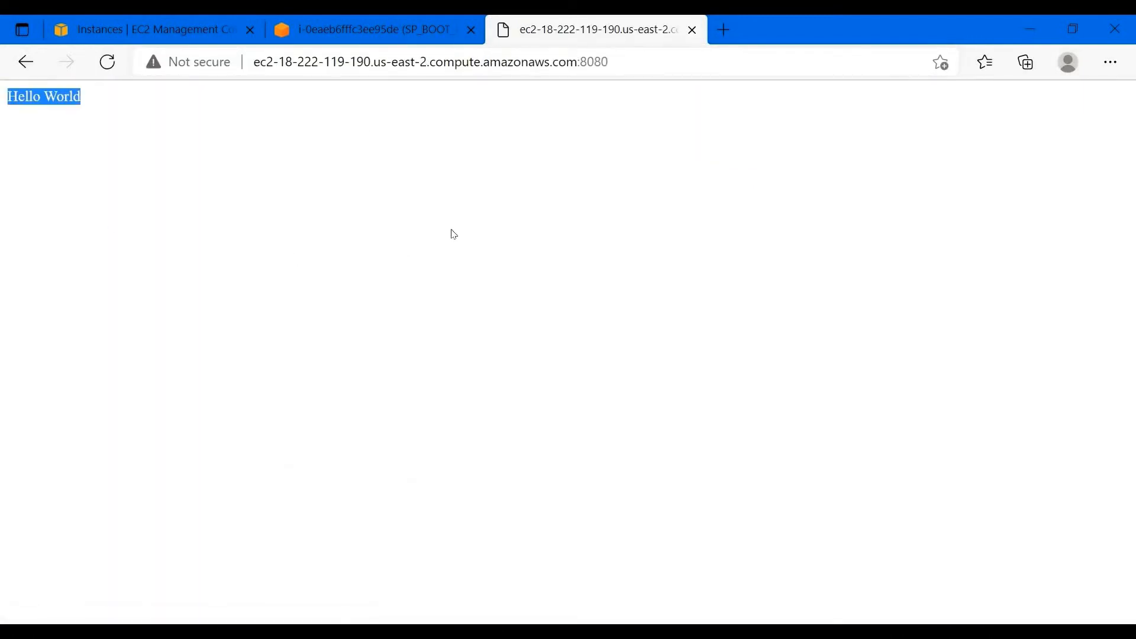
left_click(511, 191)
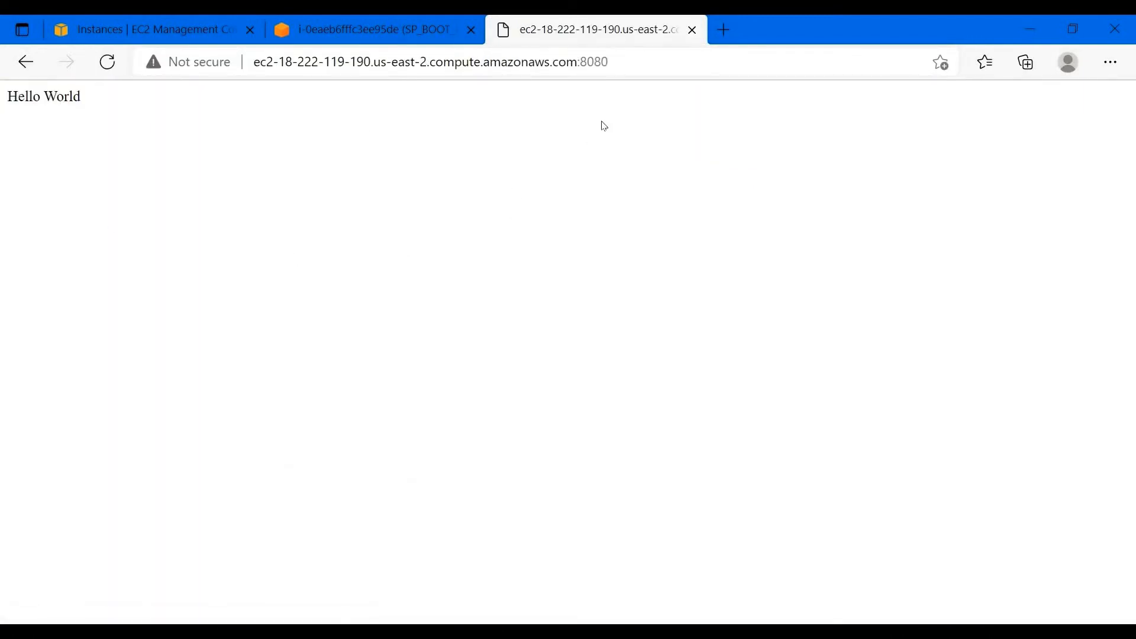
left_click(675, 68)
type("T")
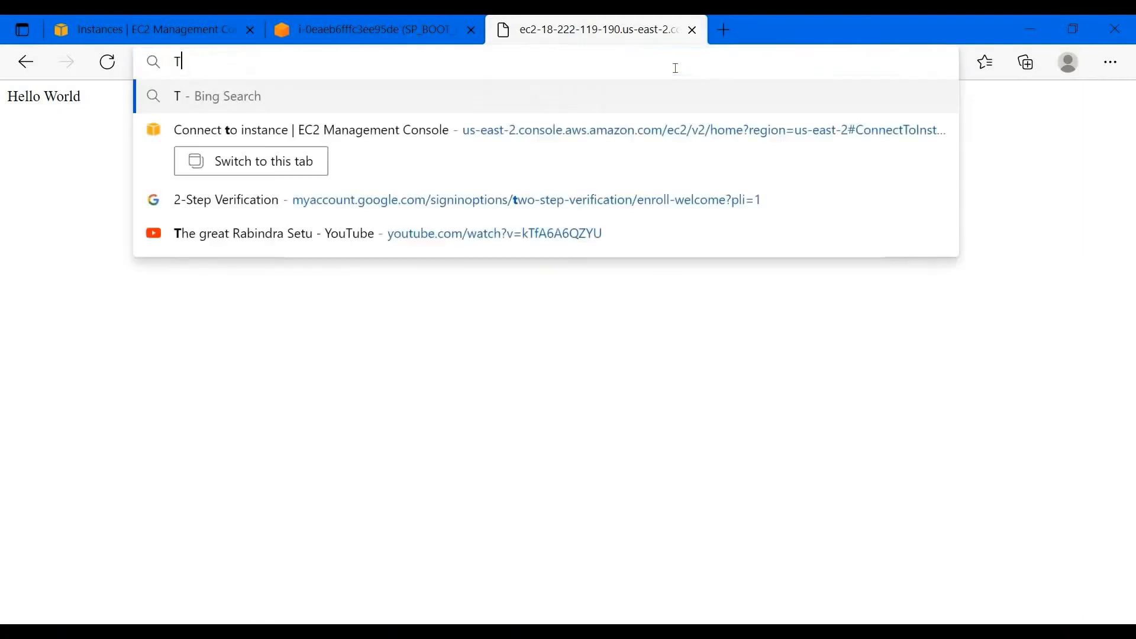
type("RY IT IN ")
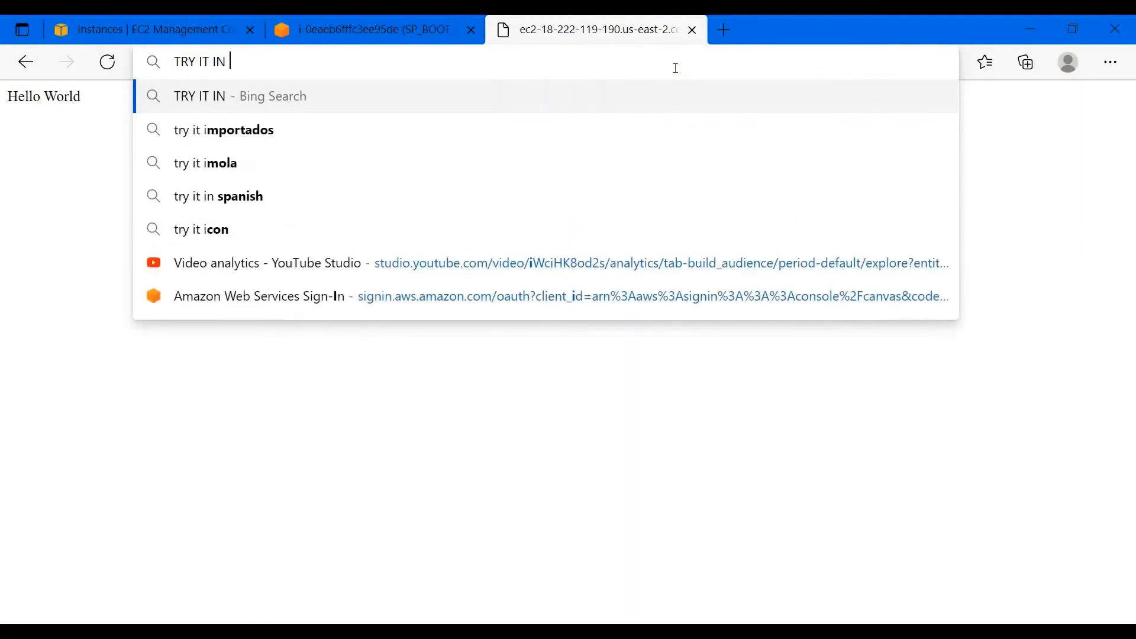
type("YOUR M")
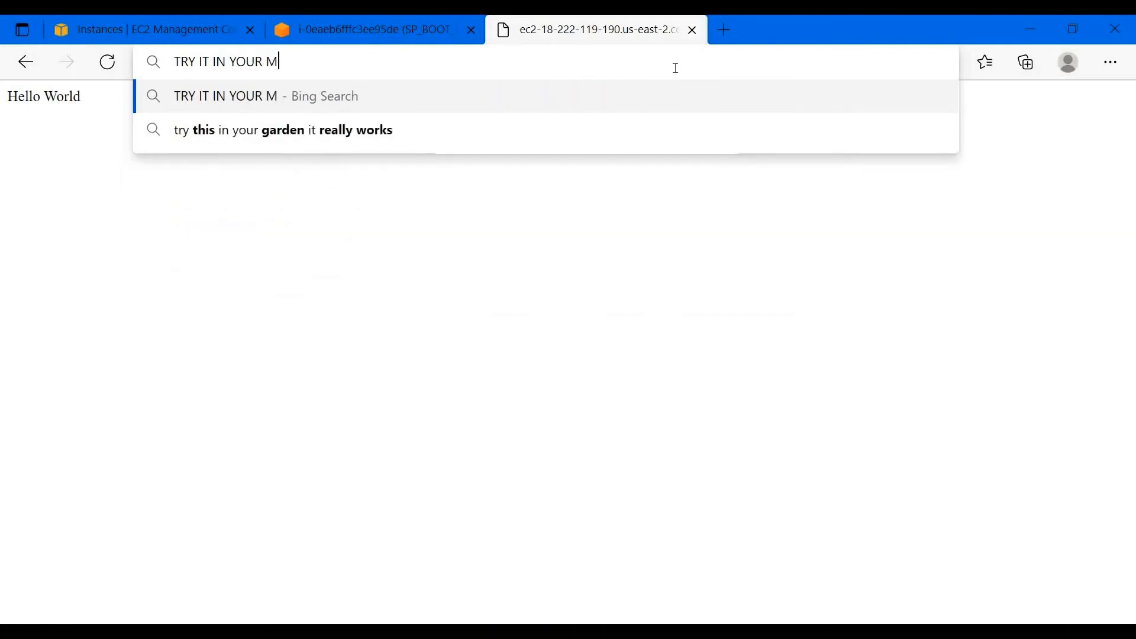
type("OBILE DEVICE")
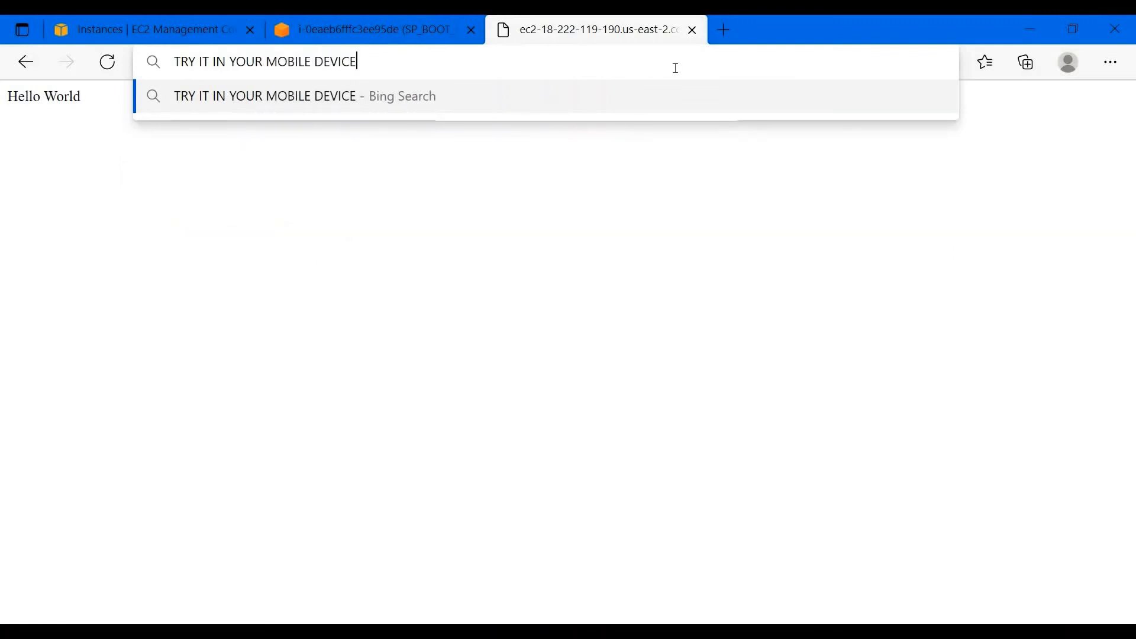
key("Escape")
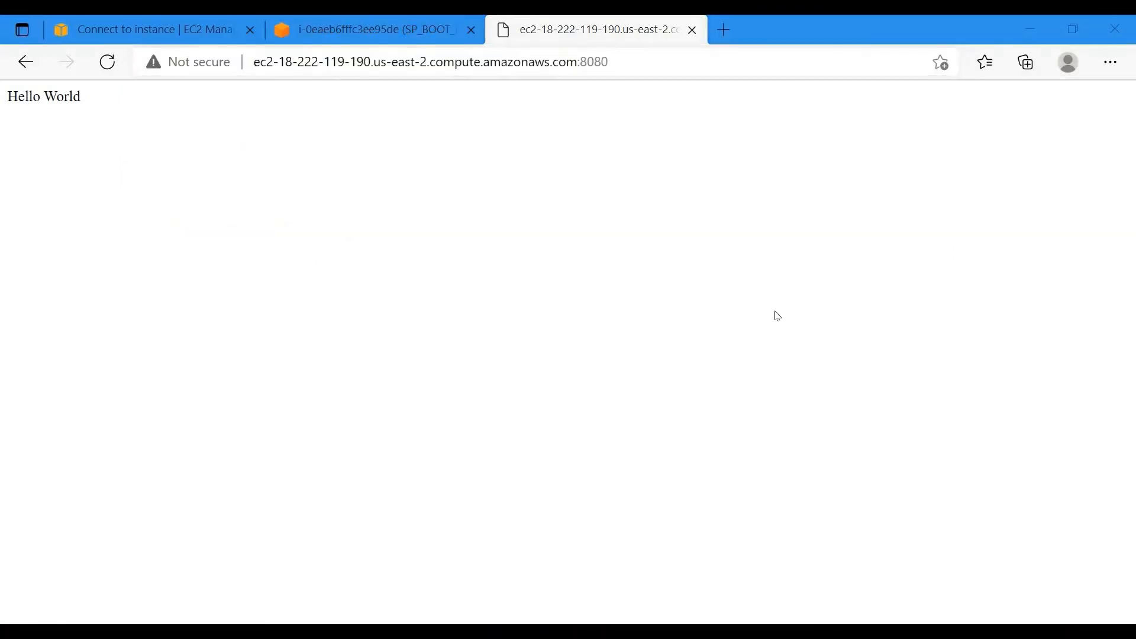
Interrupt the running Spring Boot application in the EC2 terminal and reload its port 8080 page in the browser.
left_click(393, 35)
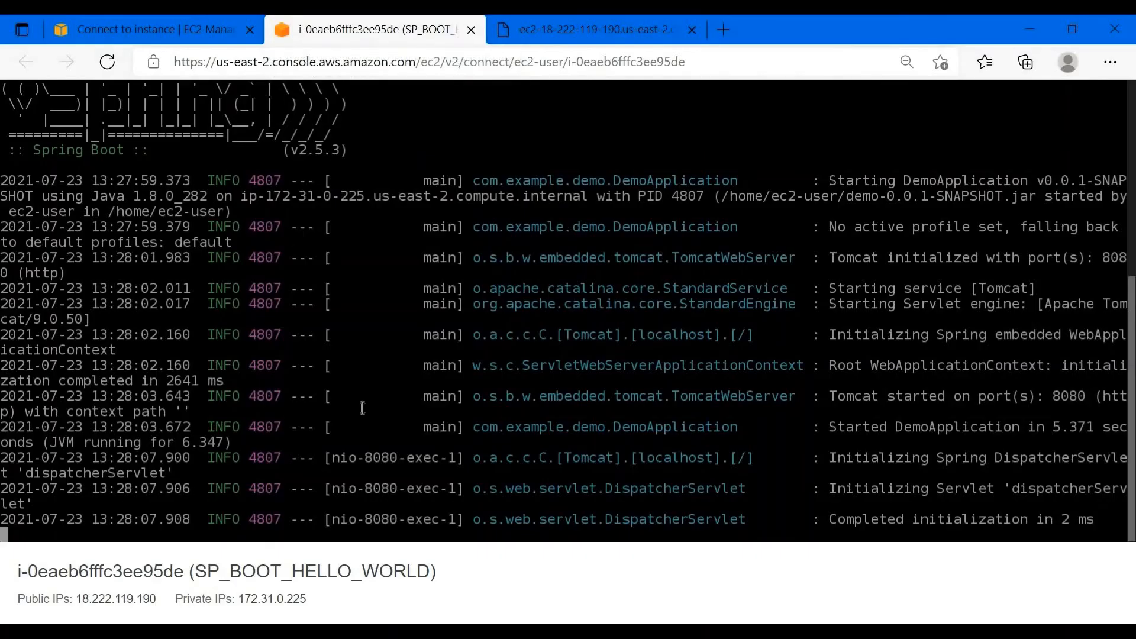
key("ctrl+c")
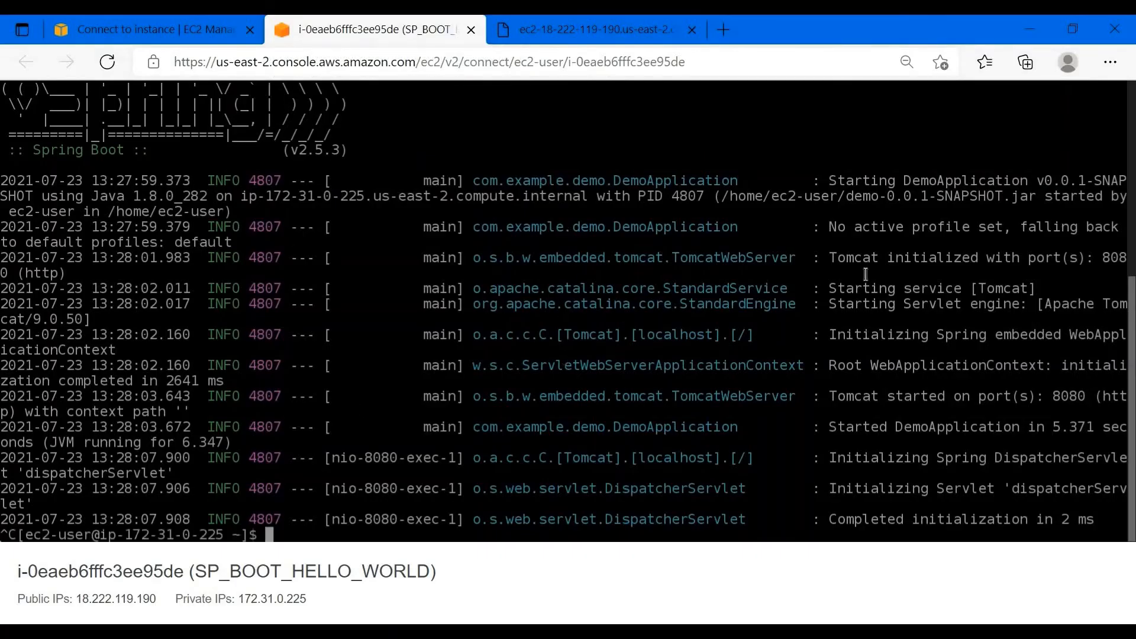
key("ctrl+c")
key("ctrl+c")
key("ctrl+c")
key("ctrl+c")
left_click(595, 30)
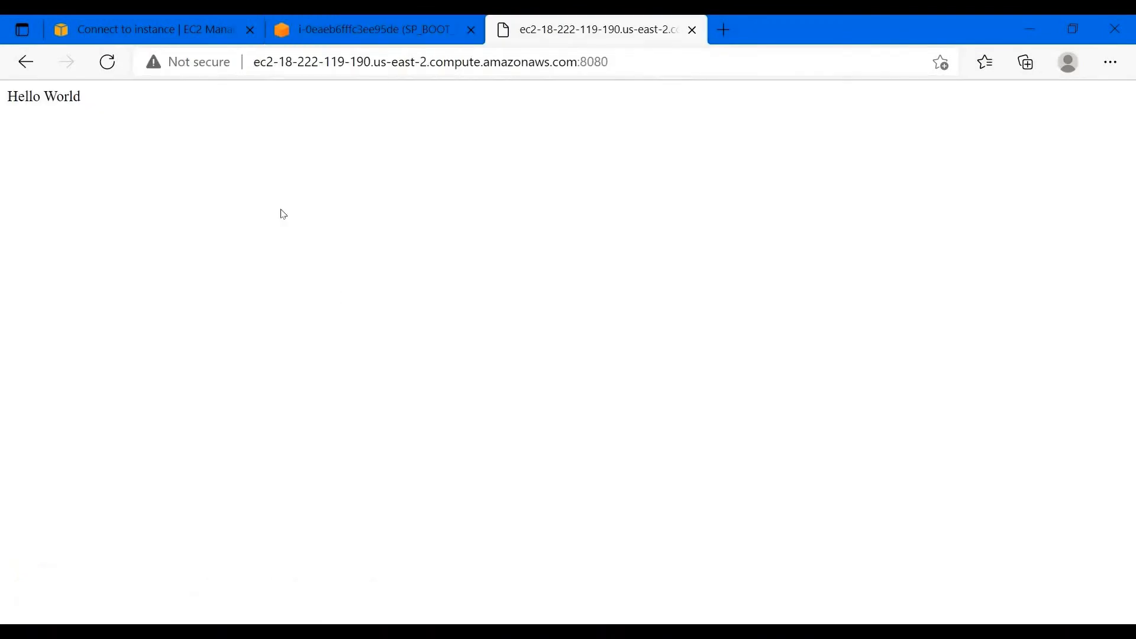
left_click(112, 65)
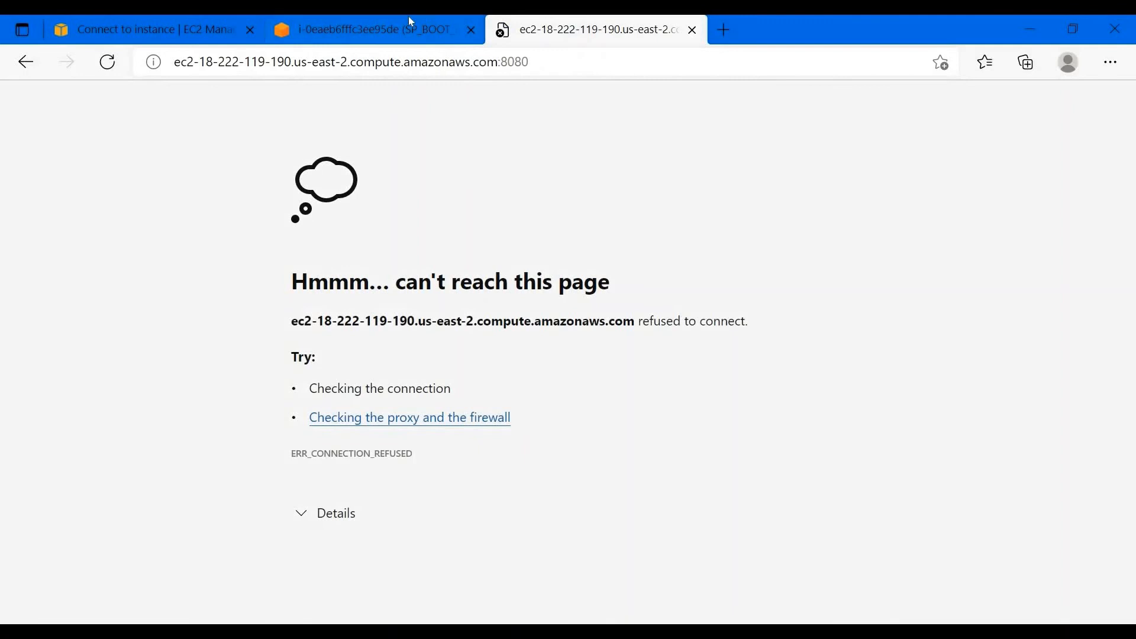
Run demo-0.0.1-SNAPSHOT.jar with nohup java -jar in the EC2 instance's terminal.
left_click(408, 18)
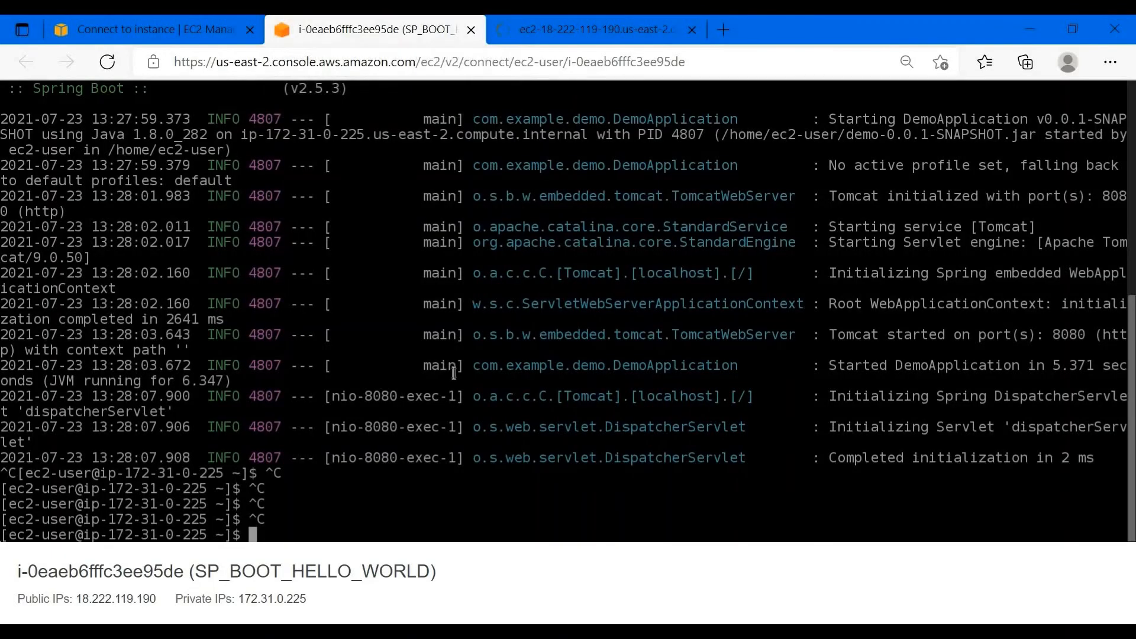
type("nohup ")
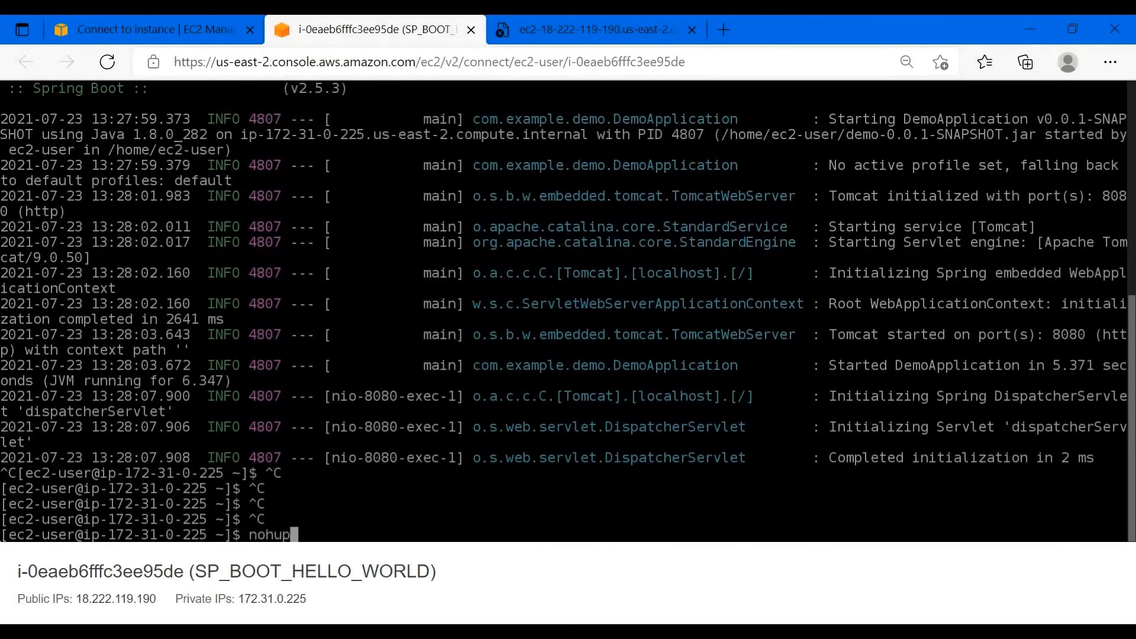
type("java -jar")
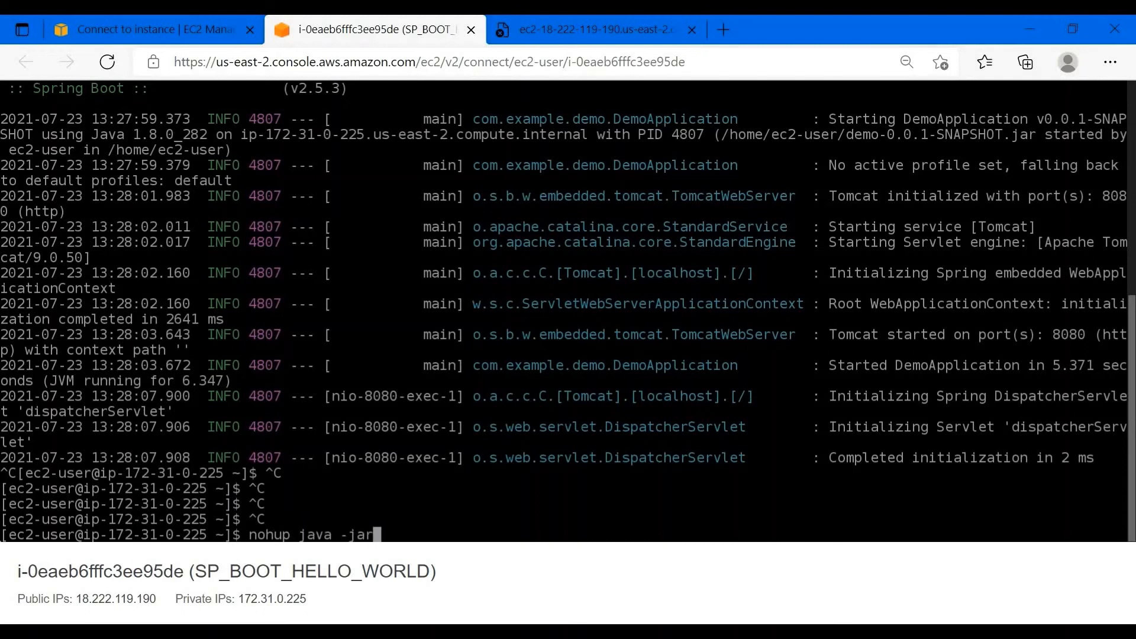
type(" de")
key("Tab")
key("Return")
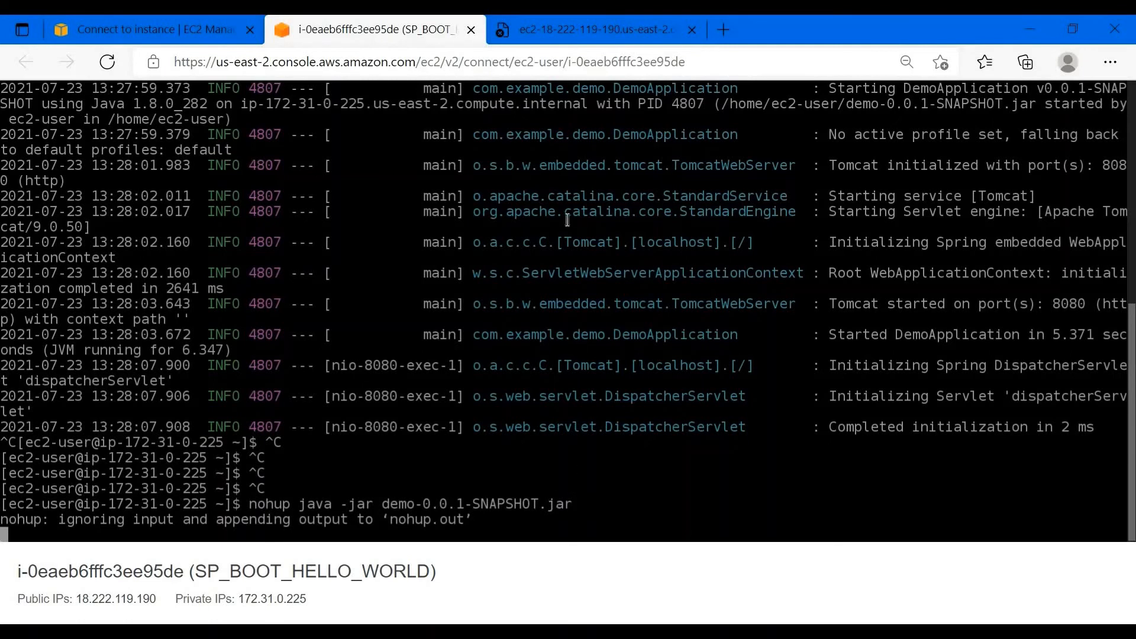
Reload the application's port 8080 page, close the EC2 terminal session's tab, and reload the page again.
left_click(586, 29)
left_click(106, 64)
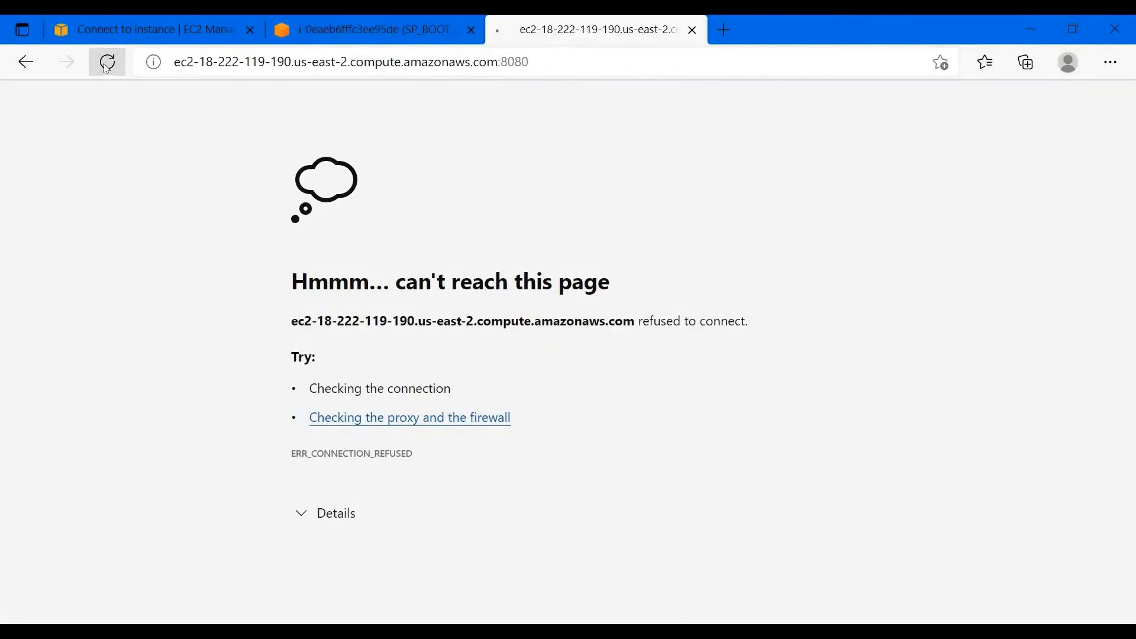
left_click(377, 27)
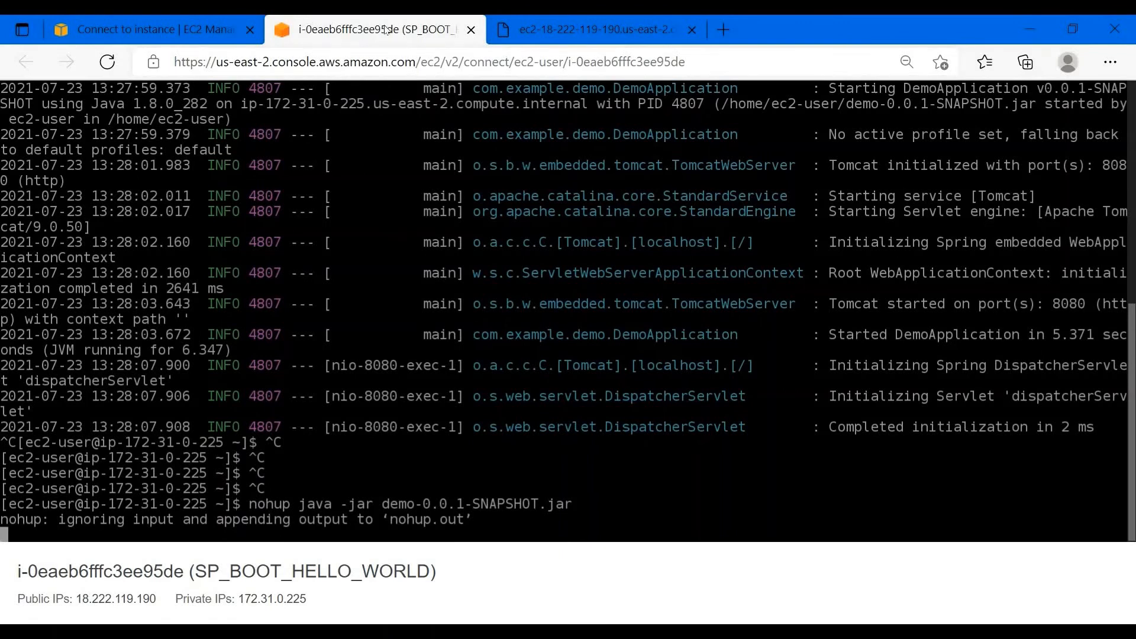
left_click(471, 30)
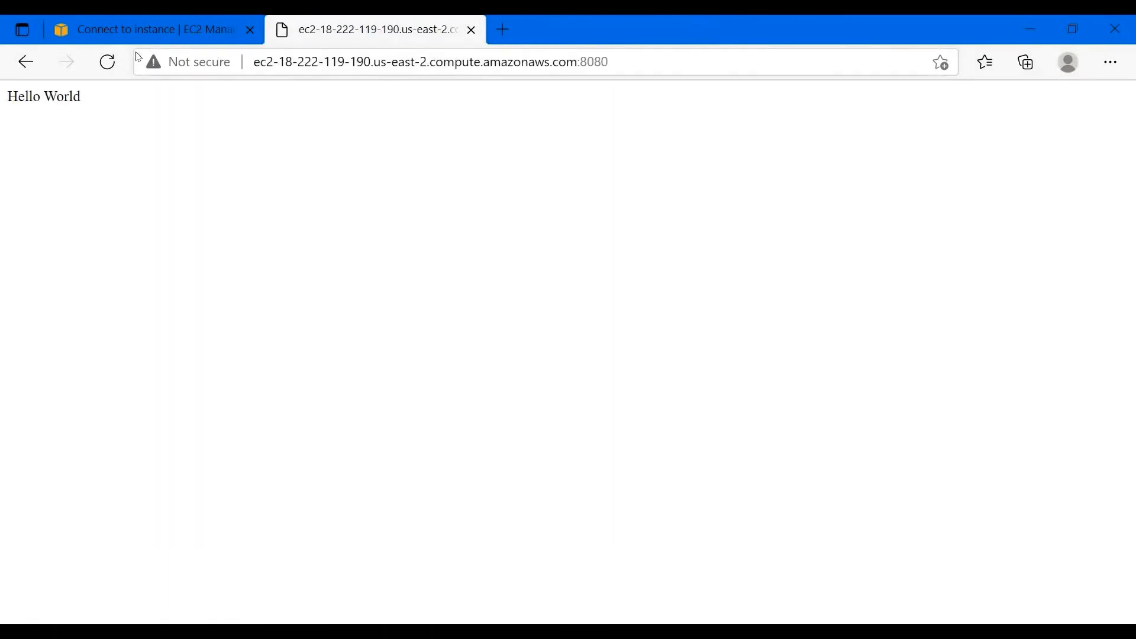
left_click(118, 63)
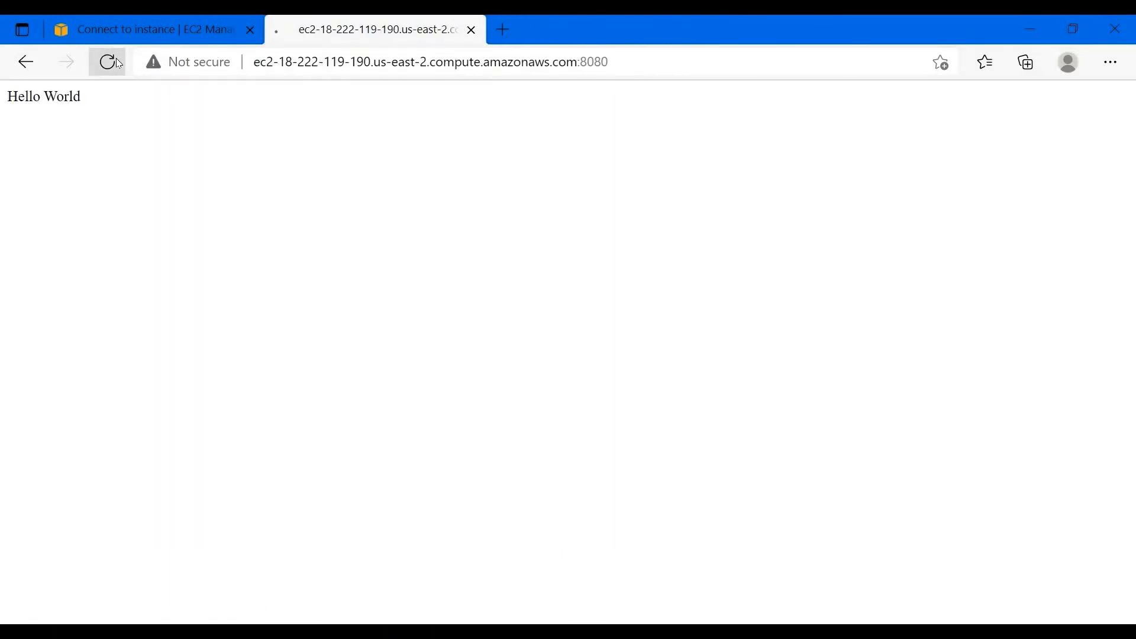
Copy the application's port 8080 URL, load it in a new InPrivate window, and close that window.
left_click(631, 68)
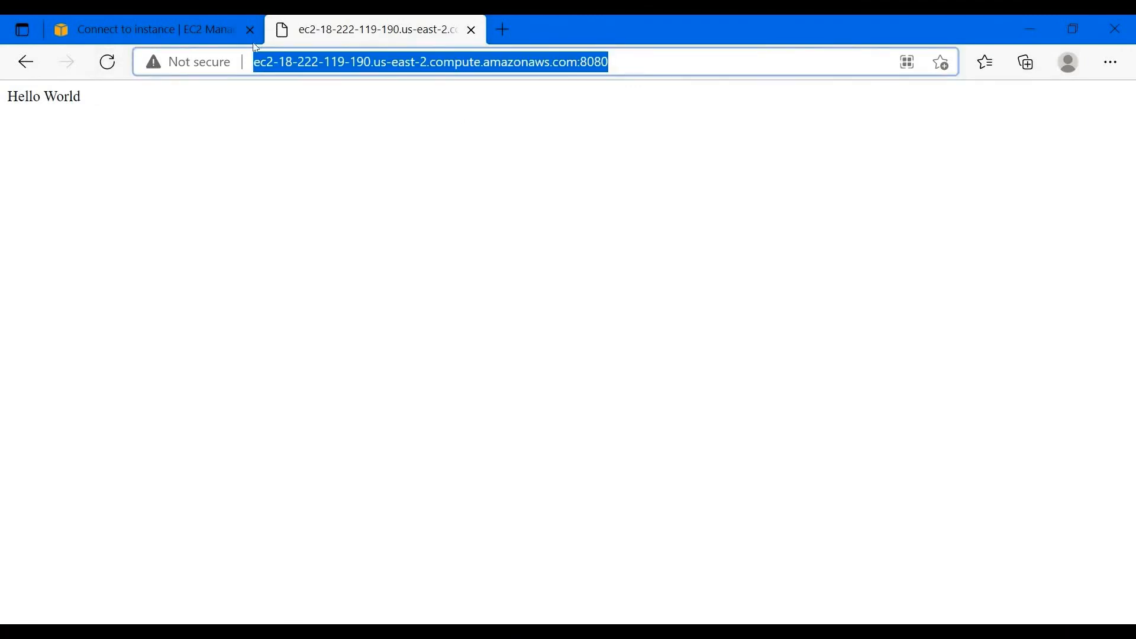
key("ctrl+c")
key("ctrl+shift+n")
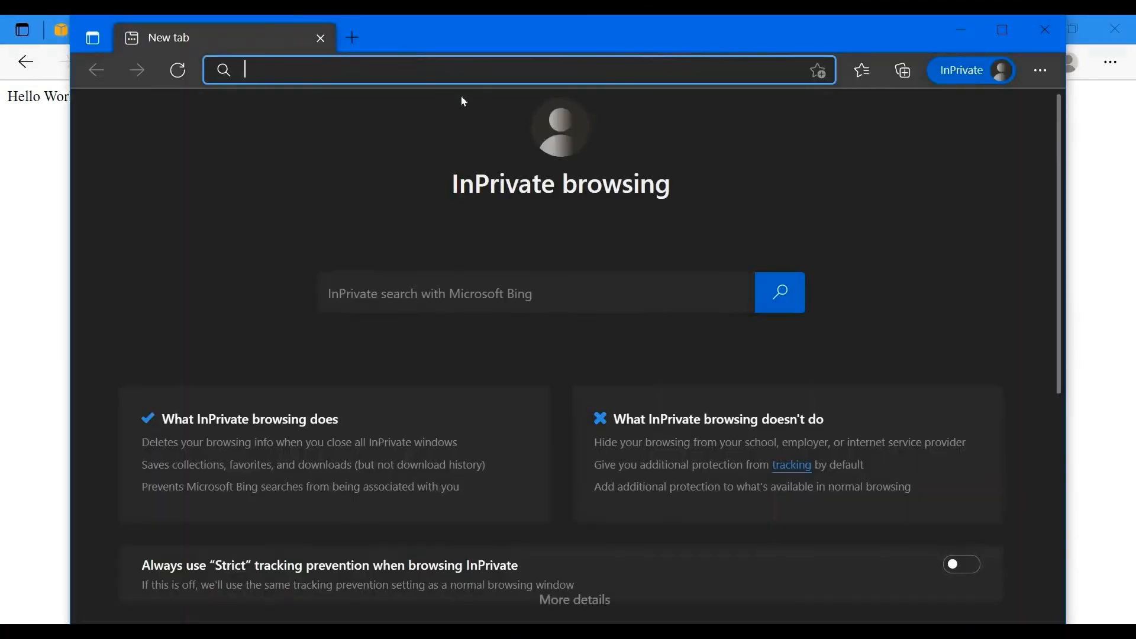
key("ctrl+v")
key("Return")
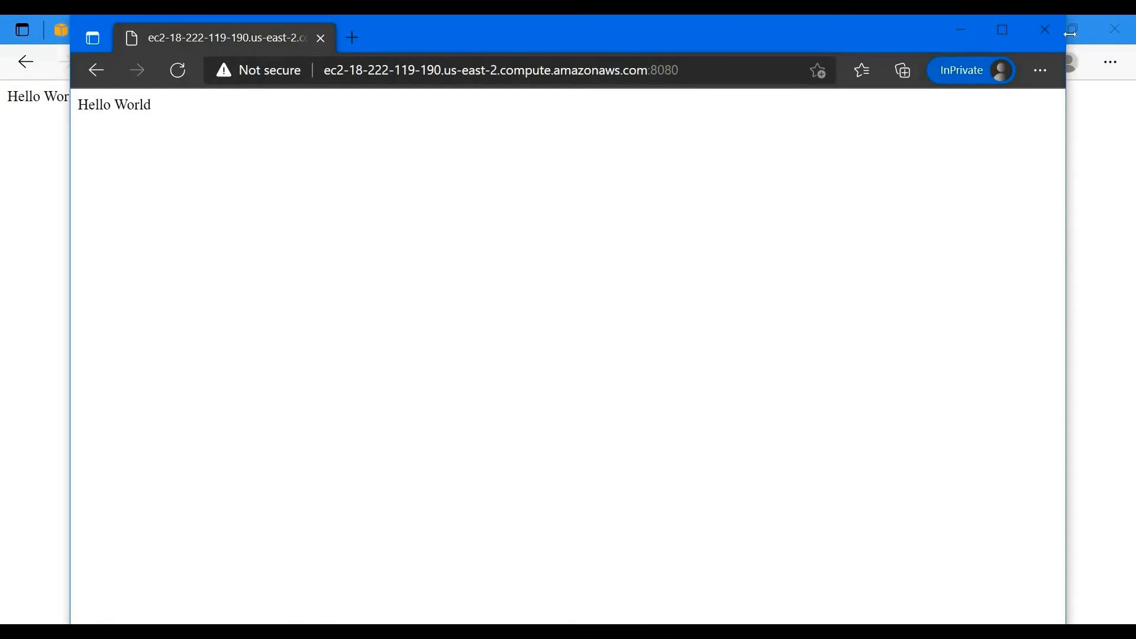
left_click(1051, 28)
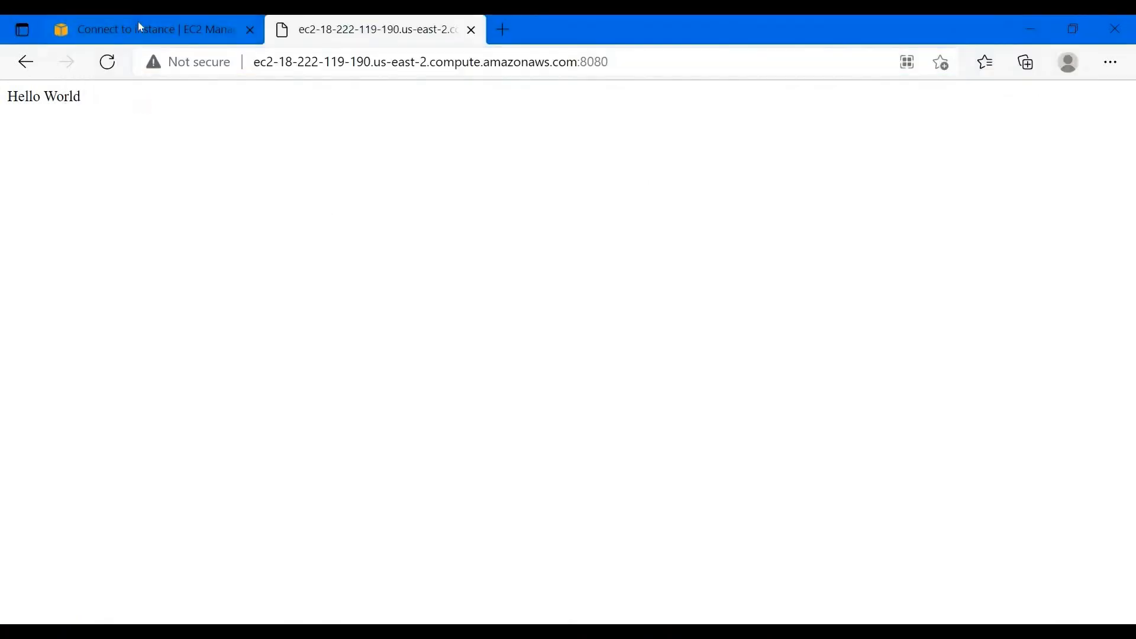
Stop the SP_BOOT_HELLO_WORLD instance from the EC2 Instances list and confirm the stop.
left_click(137, 22)
scroll(237, 225, "up", 2)
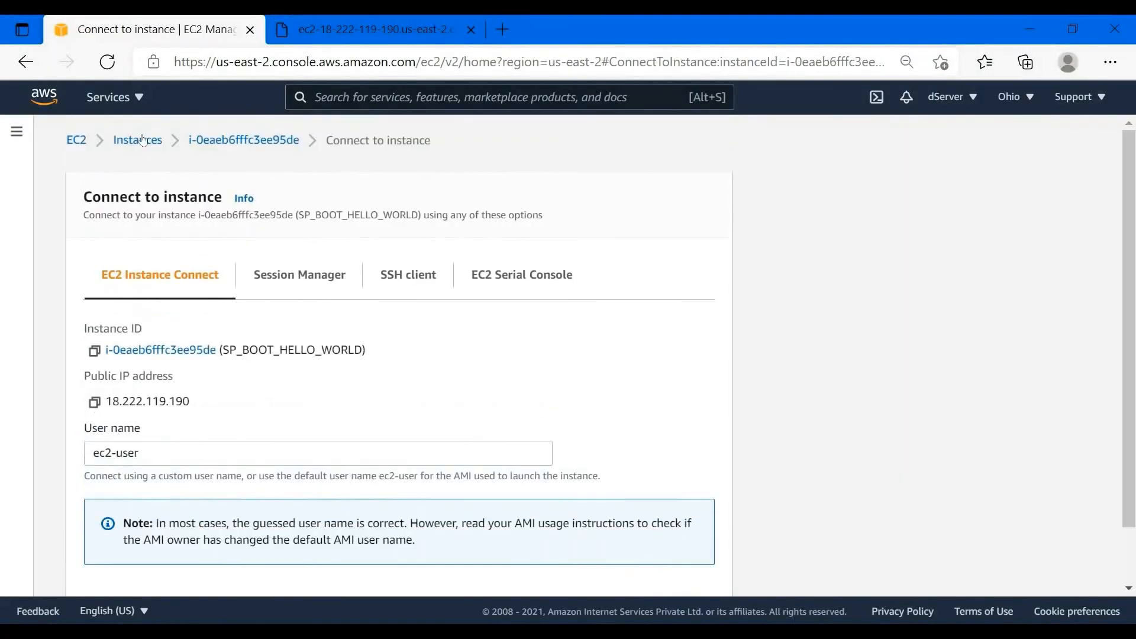
left_click(143, 140)
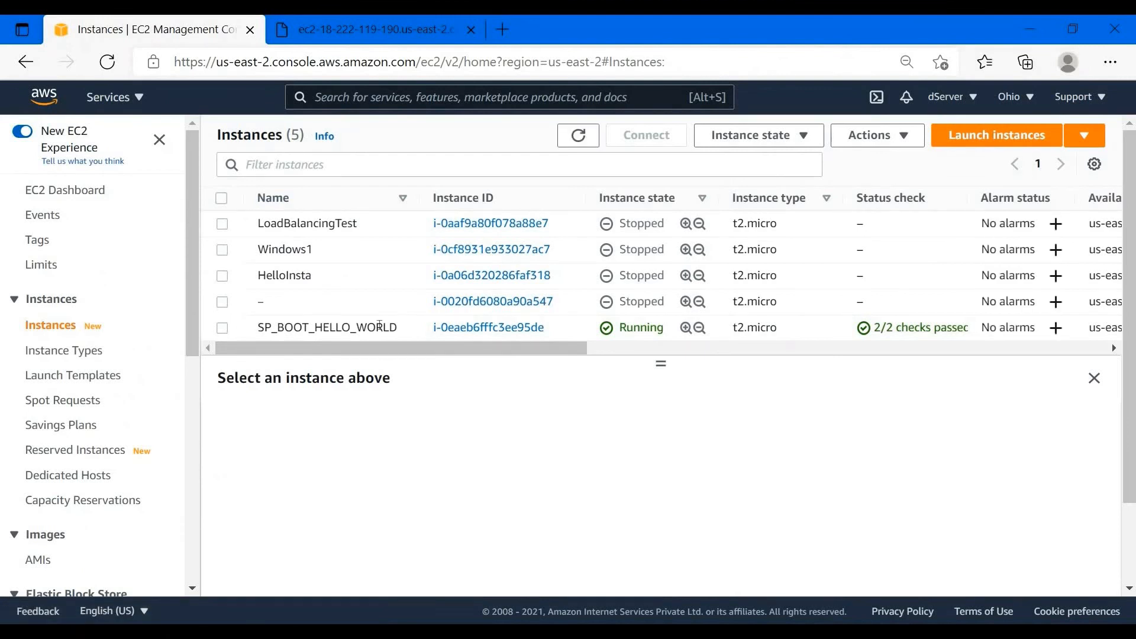
left_click(379, 326)
scroll(813, 170, "down", 2)
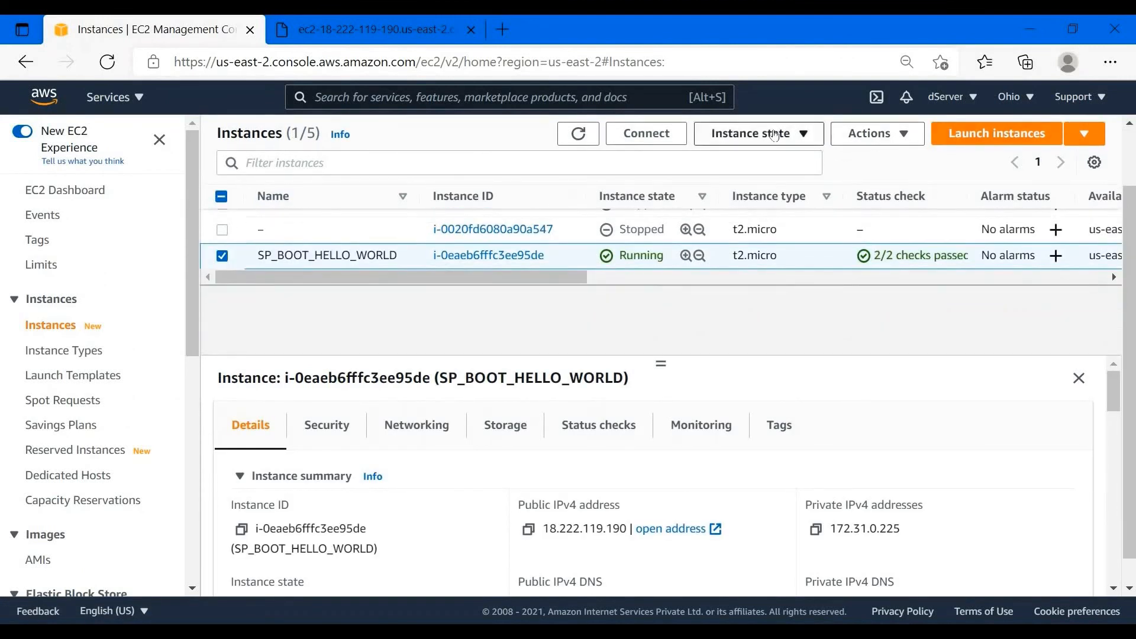
left_click(774, 134)
left_click(746, 158)
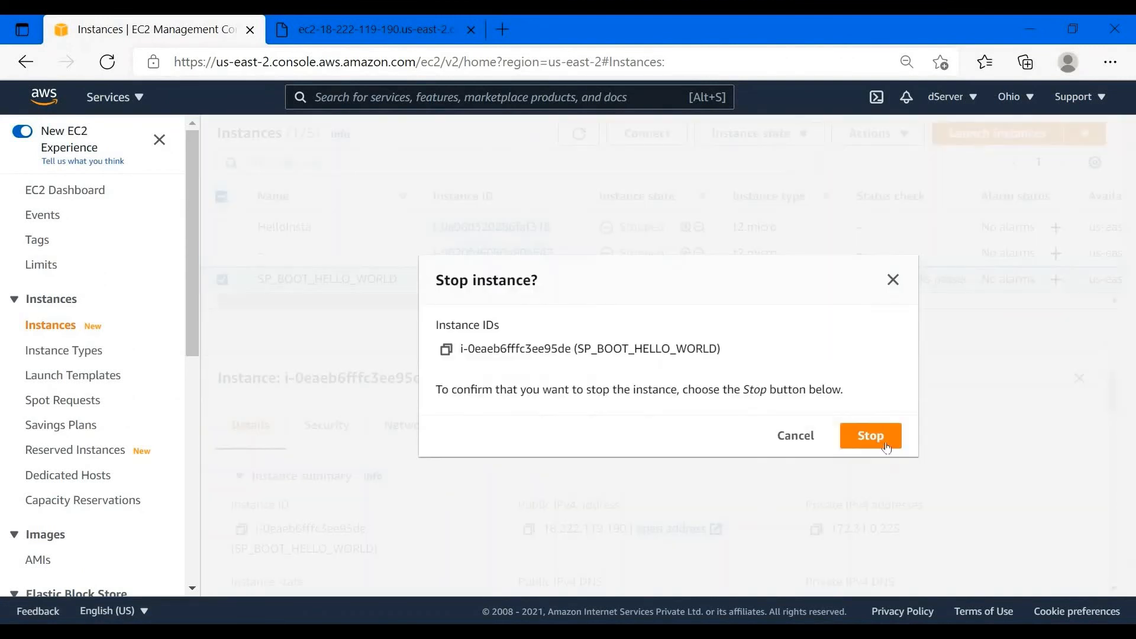
left_click(855, 435)
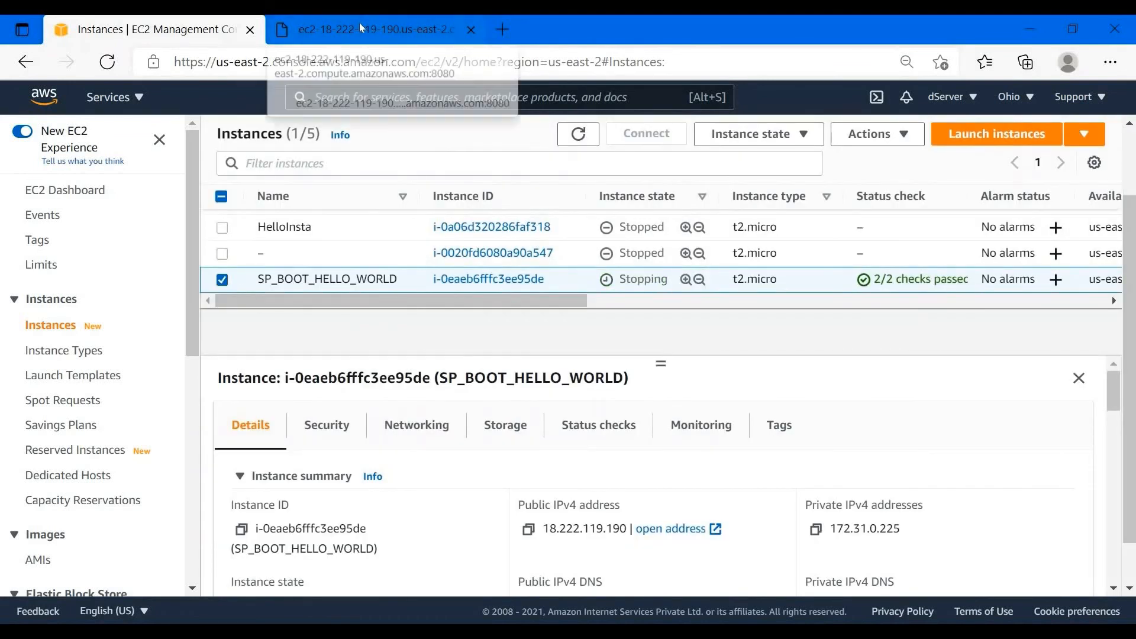
Reload the application's port 8080 page and the EC2 Instances list to check the shutdown, and collapse the instance details pane.
left_click(359, 22)
left_click(107, 62)
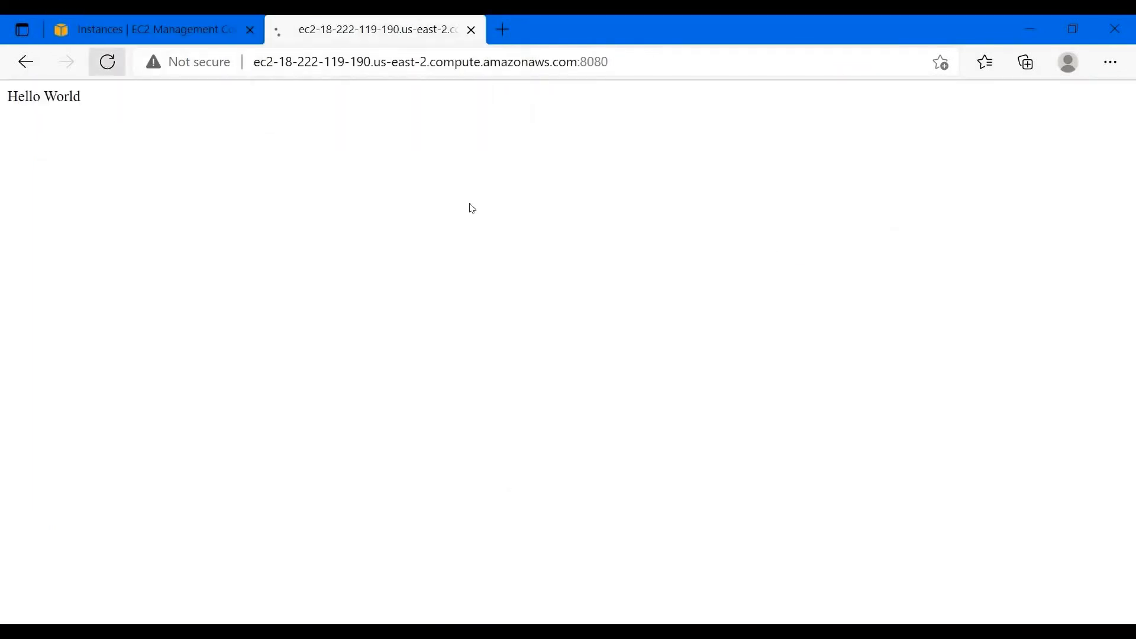
left_click(194, 25)
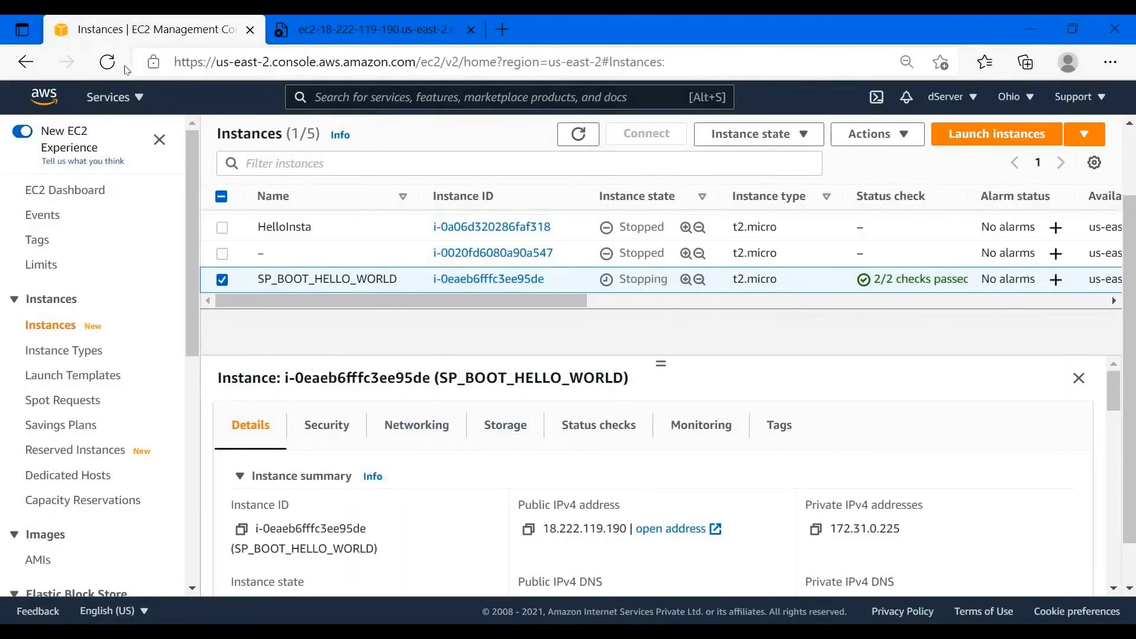
left_click(107, 63)
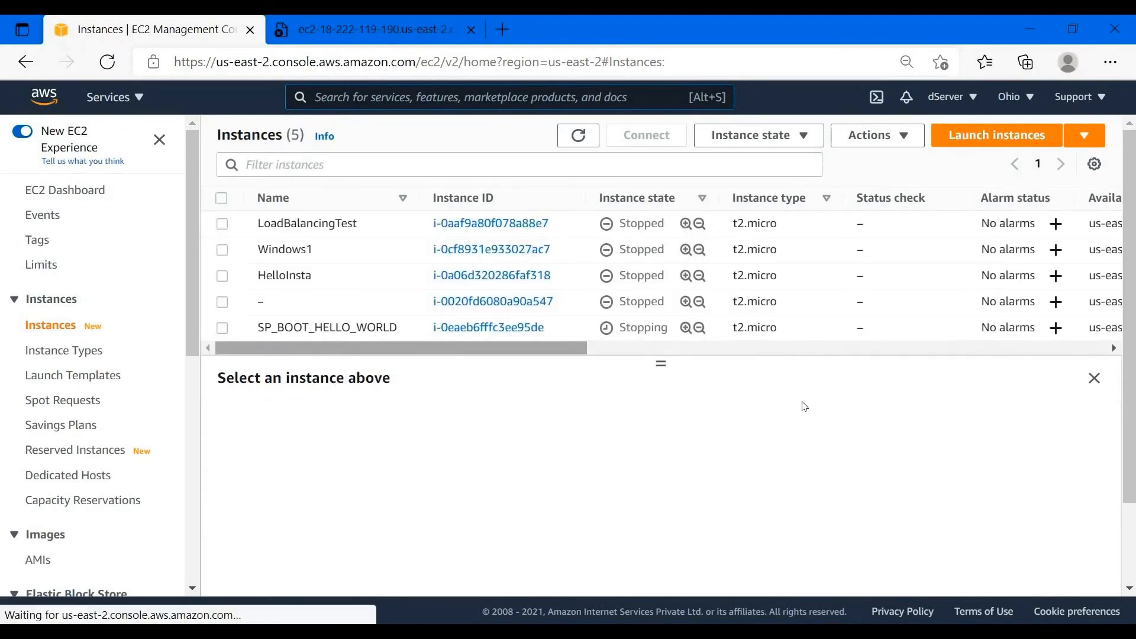
left_click(1092, 379)
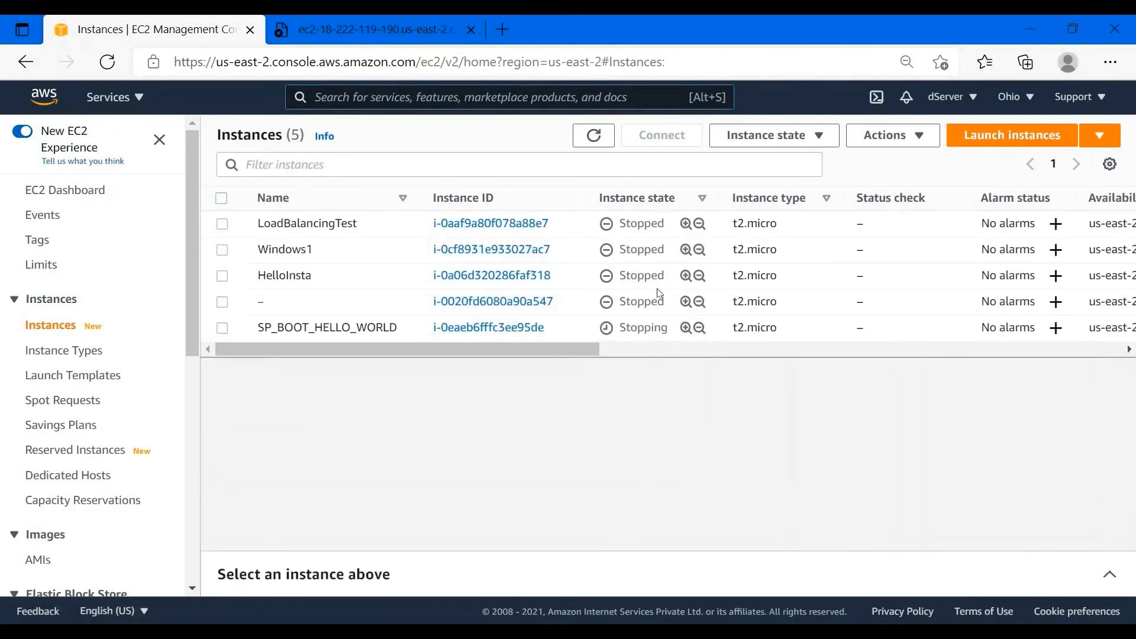